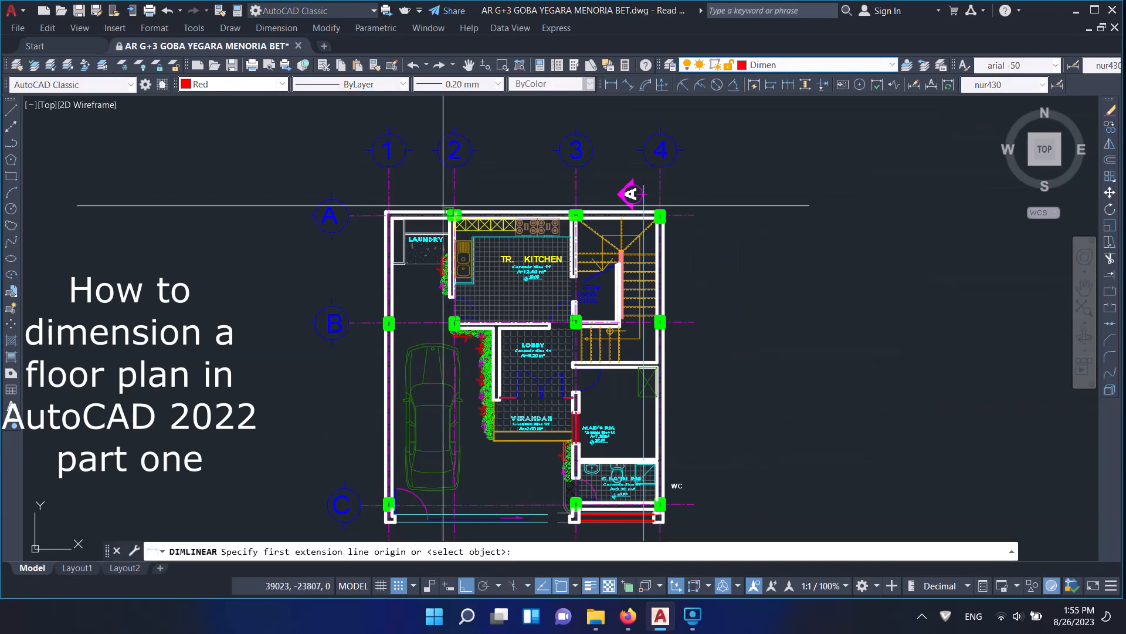
- Add a linear dimension above the top wall, from the plan's outer left corner to the near edge of the grid 2 column
scroll(377, 214, up, 4)
click(399, 207)
click(562, 208)
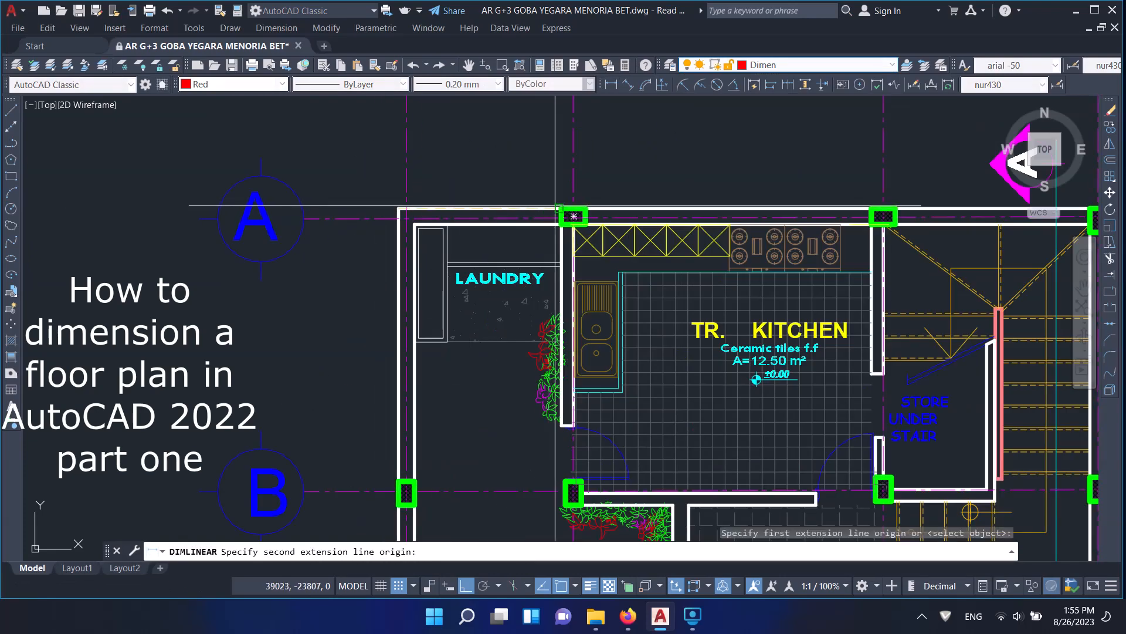
click(560, 180)
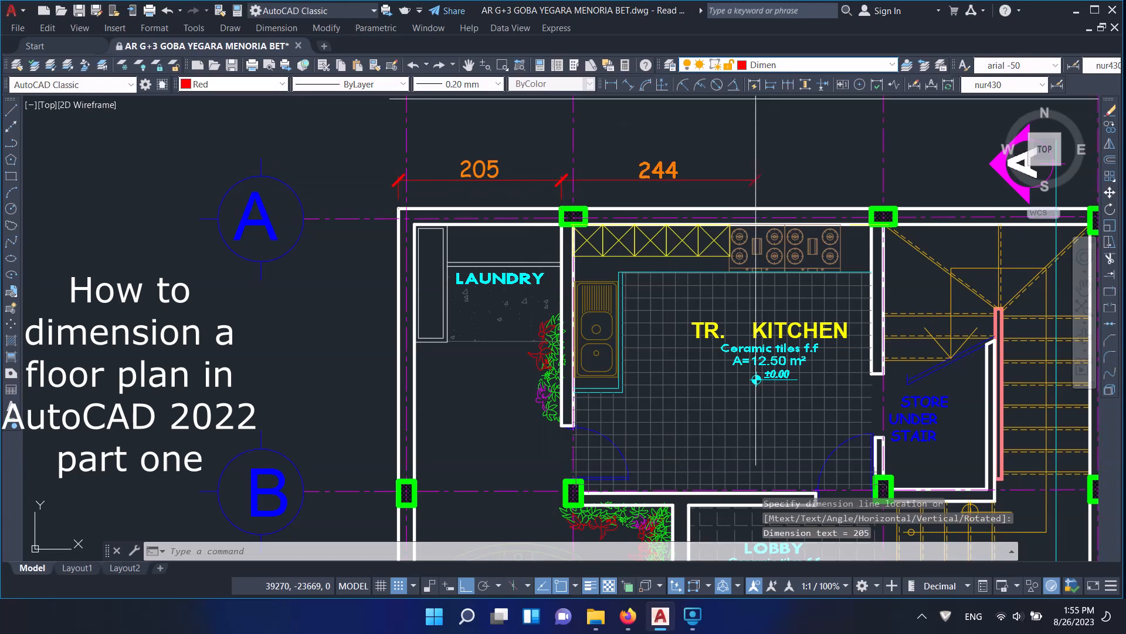
- Continue the dimension chain along the top wall across the column edges at grids 2, 3 and 4 to the outer right corner
click(788, 85)
middle_drag(871, 206, 300, 236)
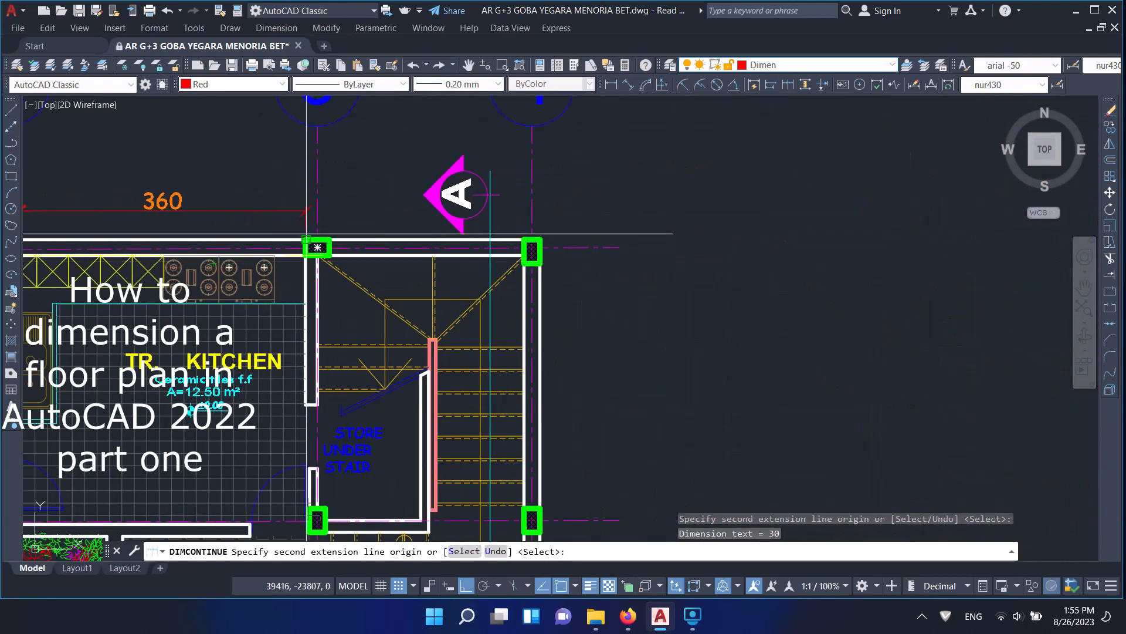
click(306, 238)
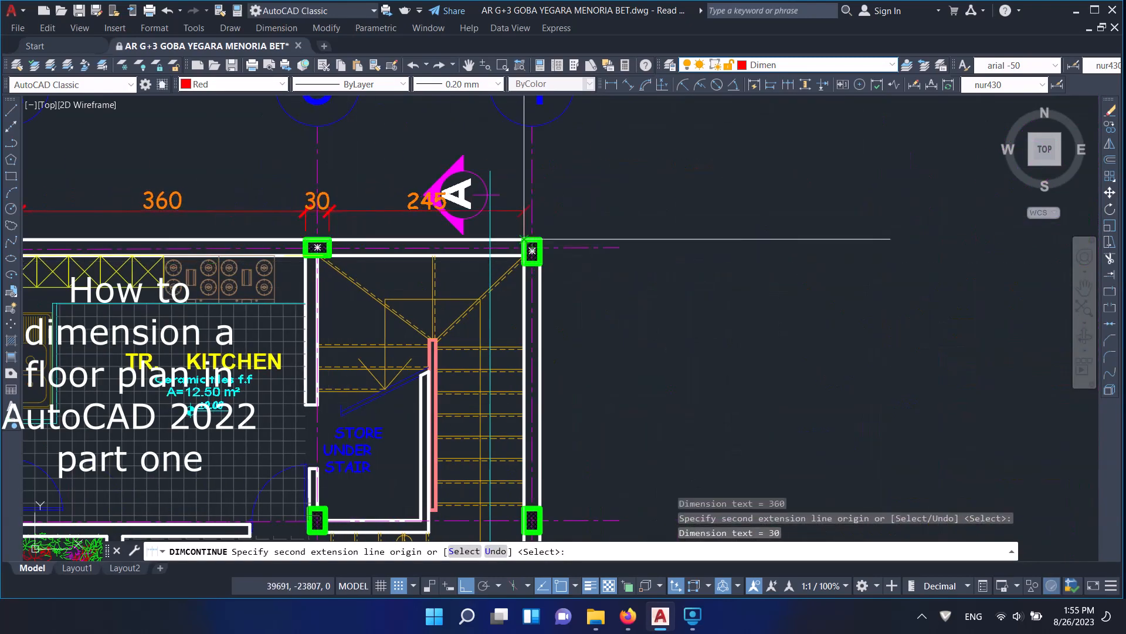
click(540, 239)
key(Return)
- Add a linear dimension between grid lines 4 and 3, in a second row above the column dimensions
click(610, 85)
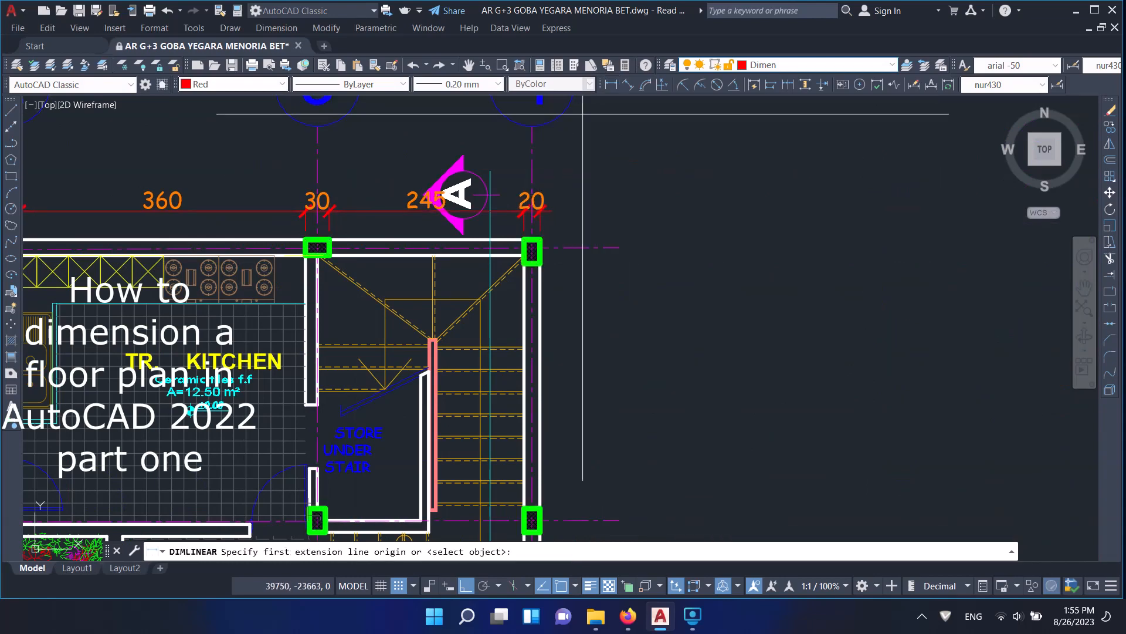
click(532, 251)
middle_drag(305, 234, 428, 228)
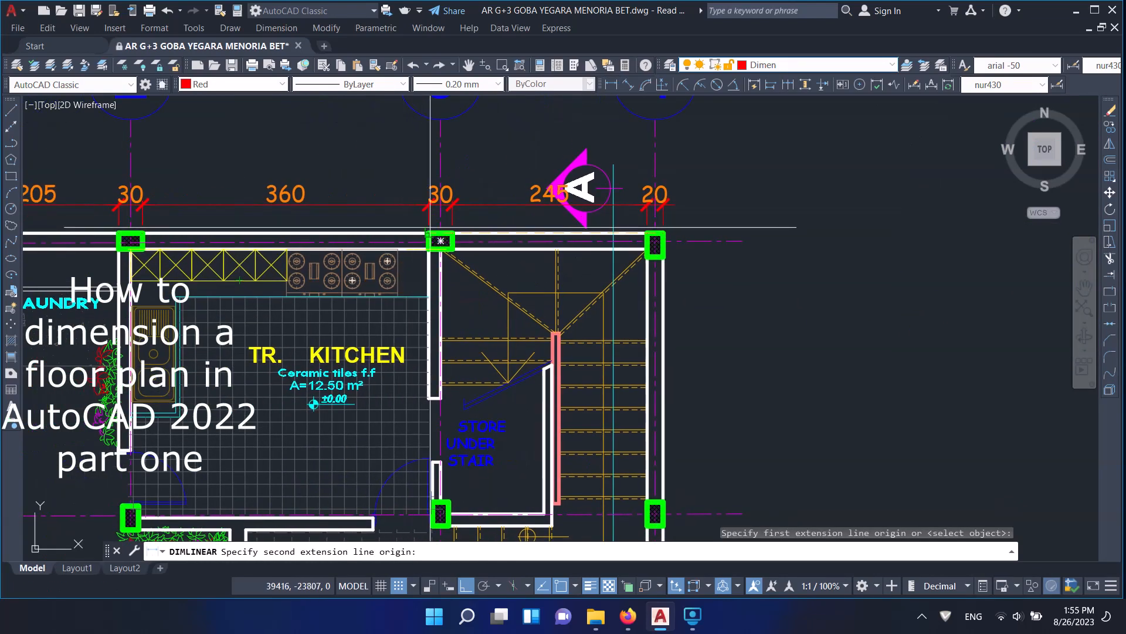
click(441, 240)
click(674, 163)
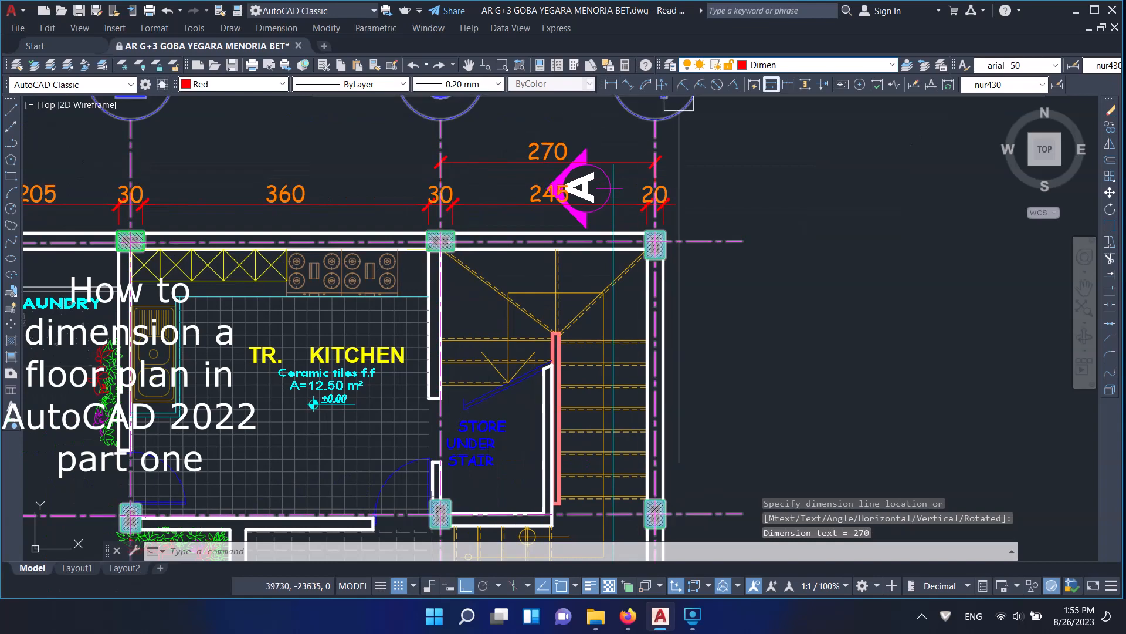
- Continue the grid dimension row from grid 3 to grid 2 and on to the outer left corner of the wall
click(788, 85)
middle_drag(117, 246, 586, 230)
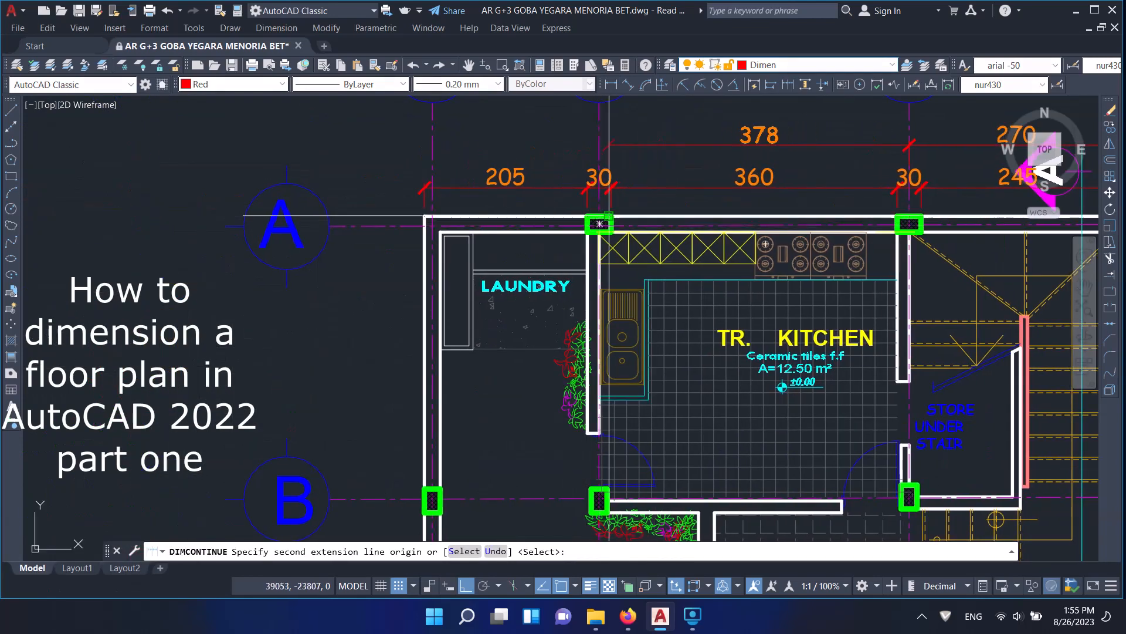
click(425, 216)
key(Return)
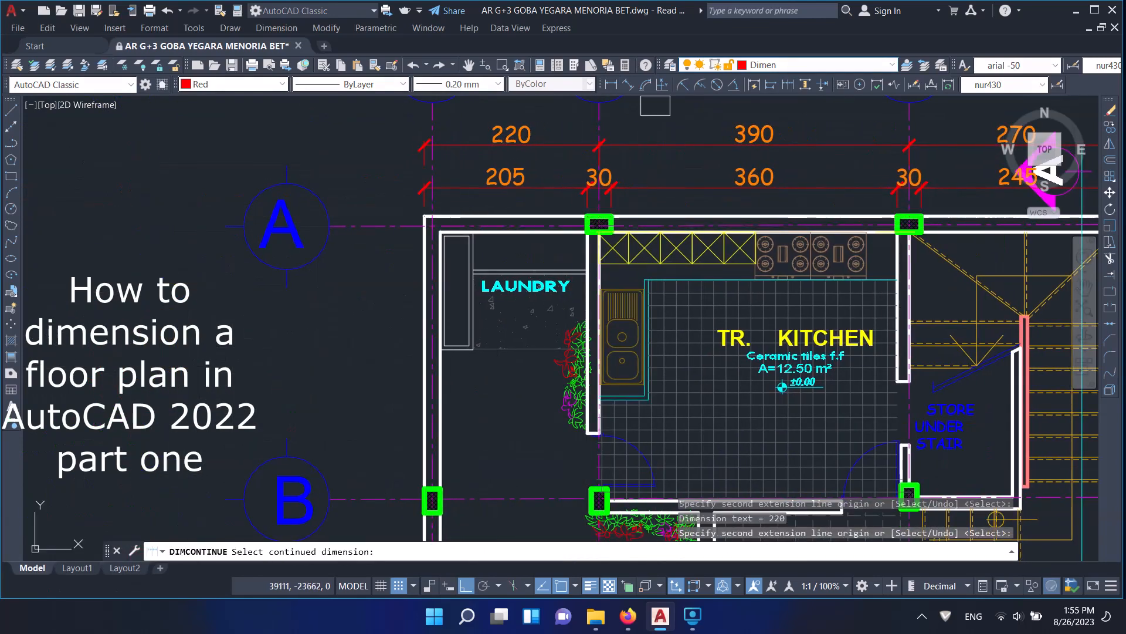
- Add an overall linear dimension between the top wall's outer corners, placed above the two existing dimension rows
click(610, 84)
click(424, 216)
mouse_move(909, 223)
middle_down()
mouse_move(869, 241)
mouse_move(448, 282)
middle_up()
click(670, 273)
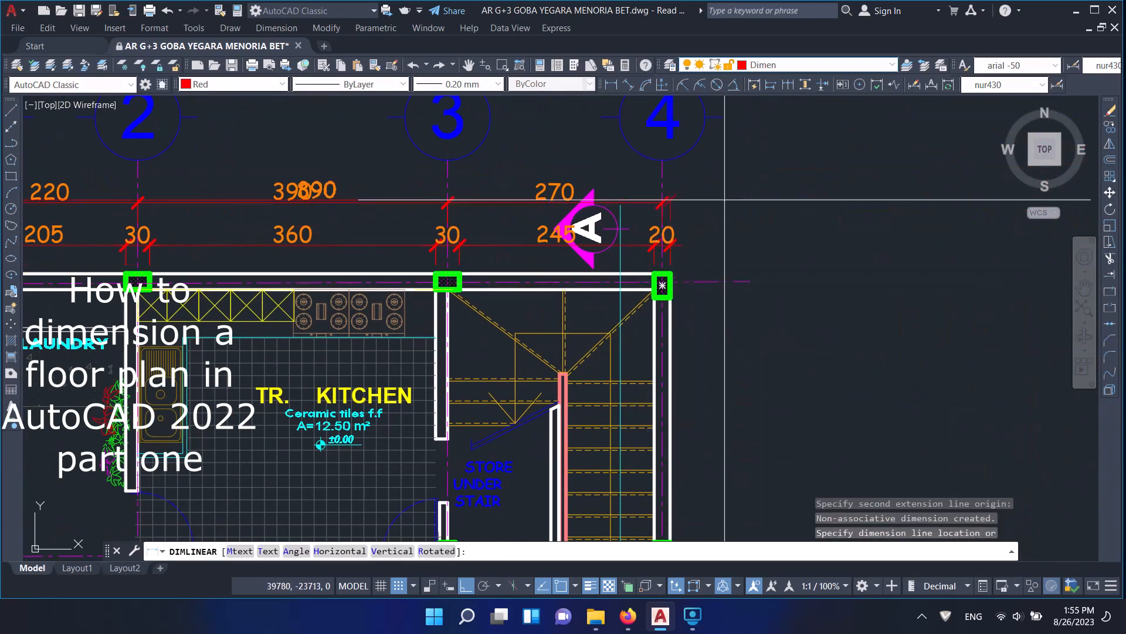
click(311, 172)
- Add a linear dimension inside the plan across the thickness of the outer left wall beside the laundry
middle_drag(255, 270, 416, 232)
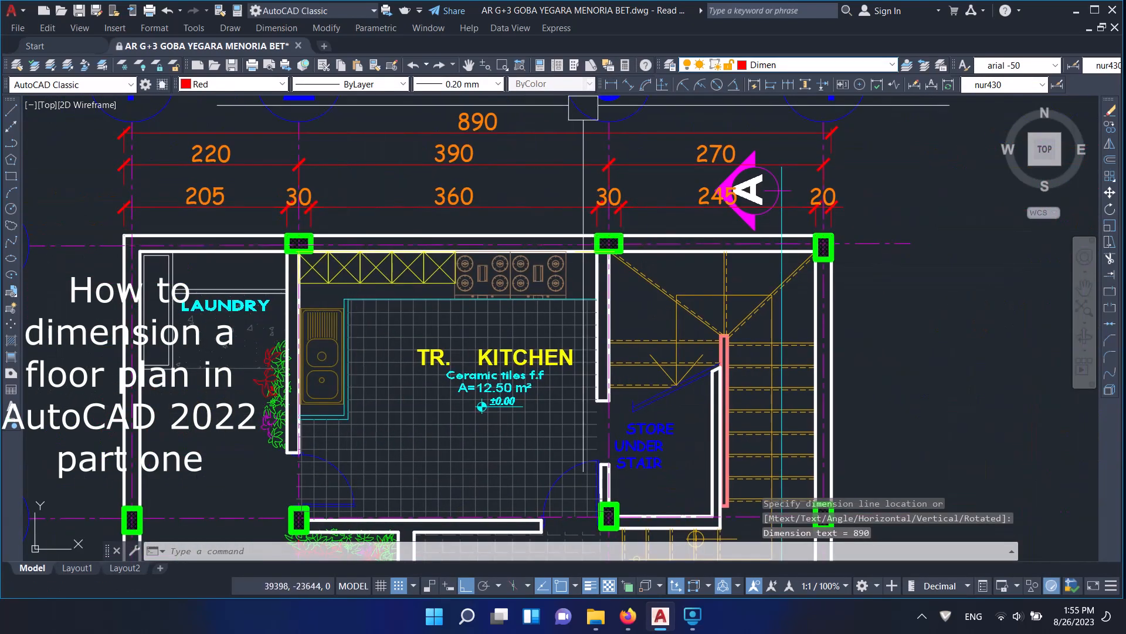
key(Return)
middle_drag(154, 317, 198, 289)
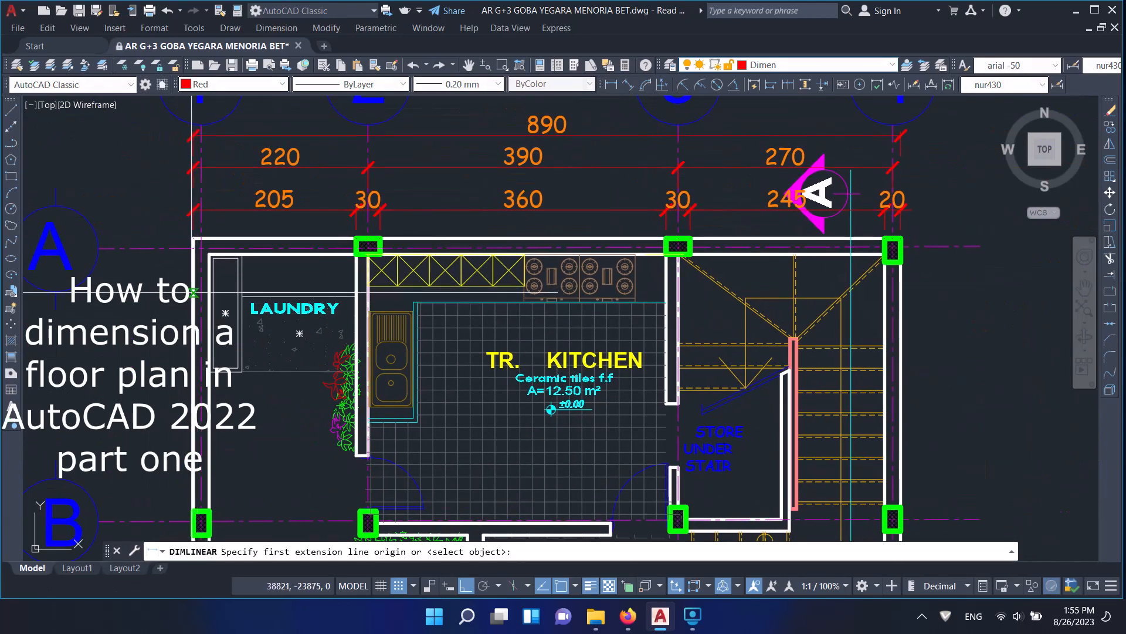
click(194, 298)
click(212, 298)
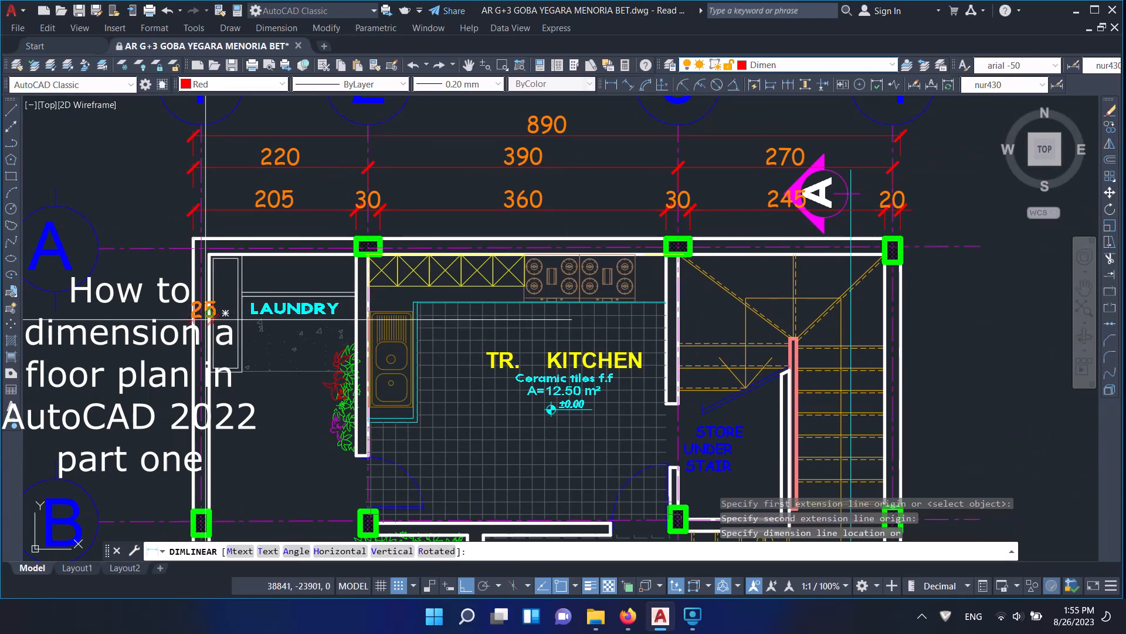
- Continue the interior dimension chain through the laundry, kitchen and stair, including the walls between them, to the right wall's outer face
click(788, 84)
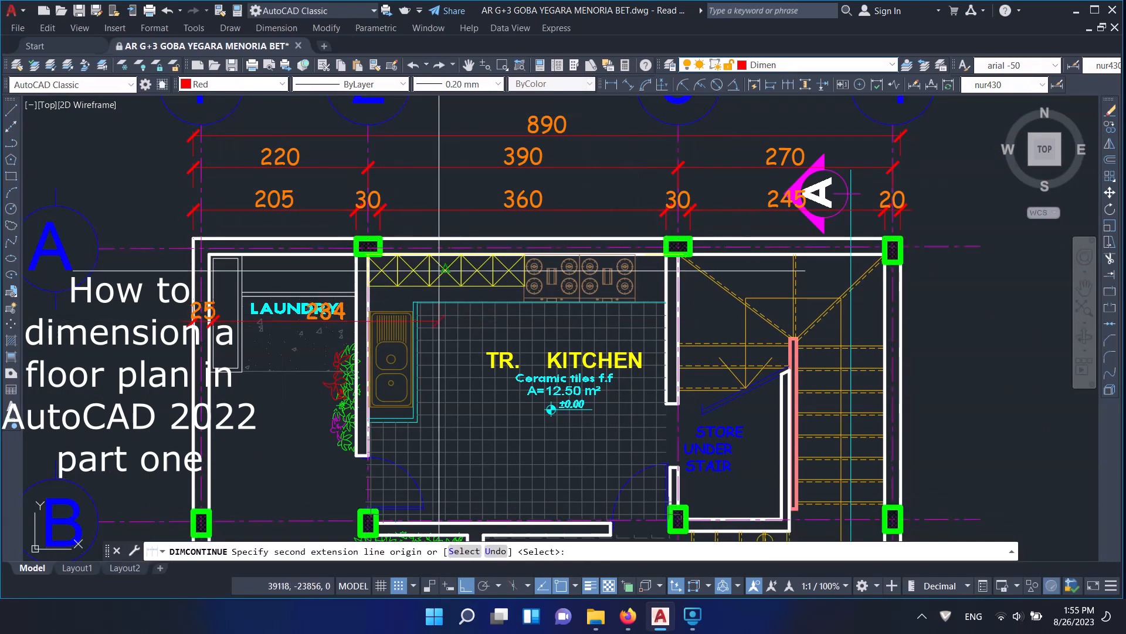
click(368, 246)
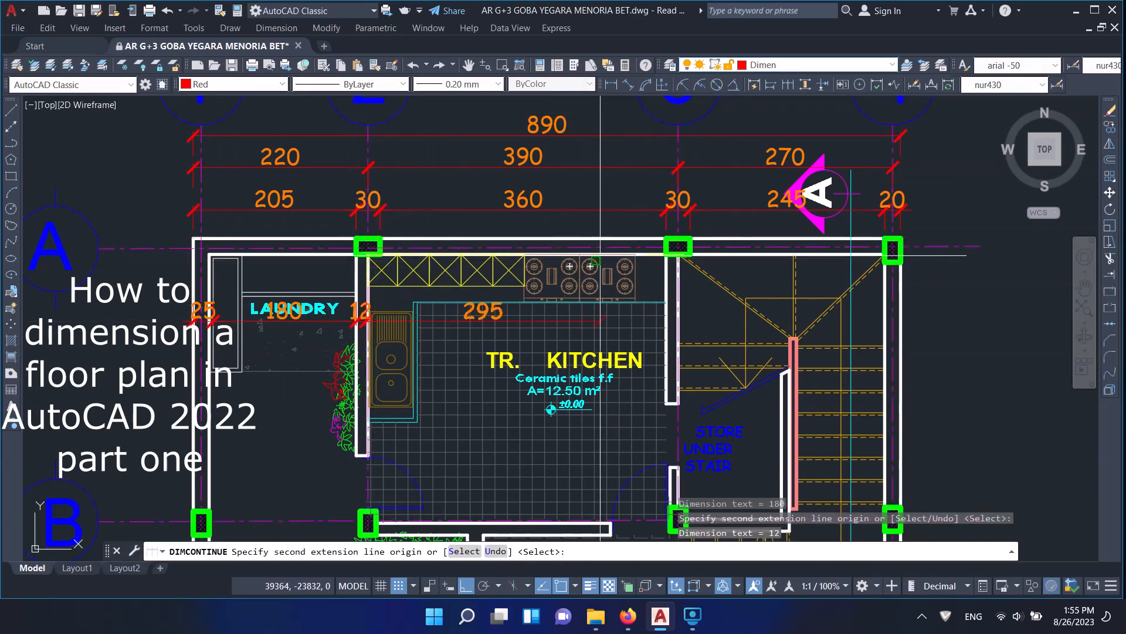
click(678, 246)
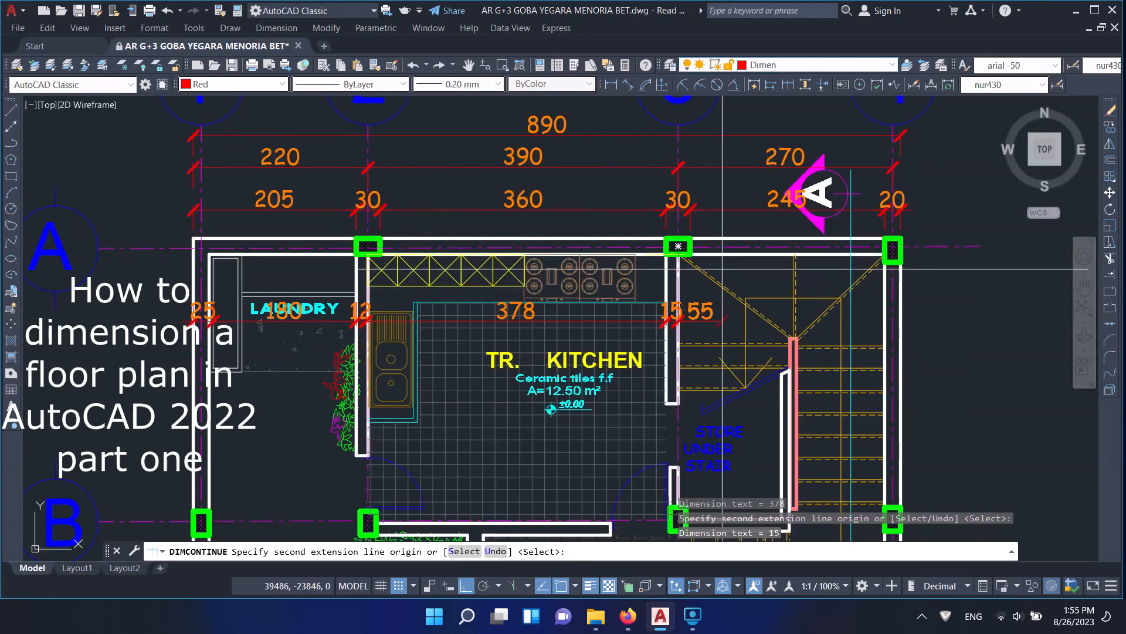
middle_drag(892, 249, 562, 226)
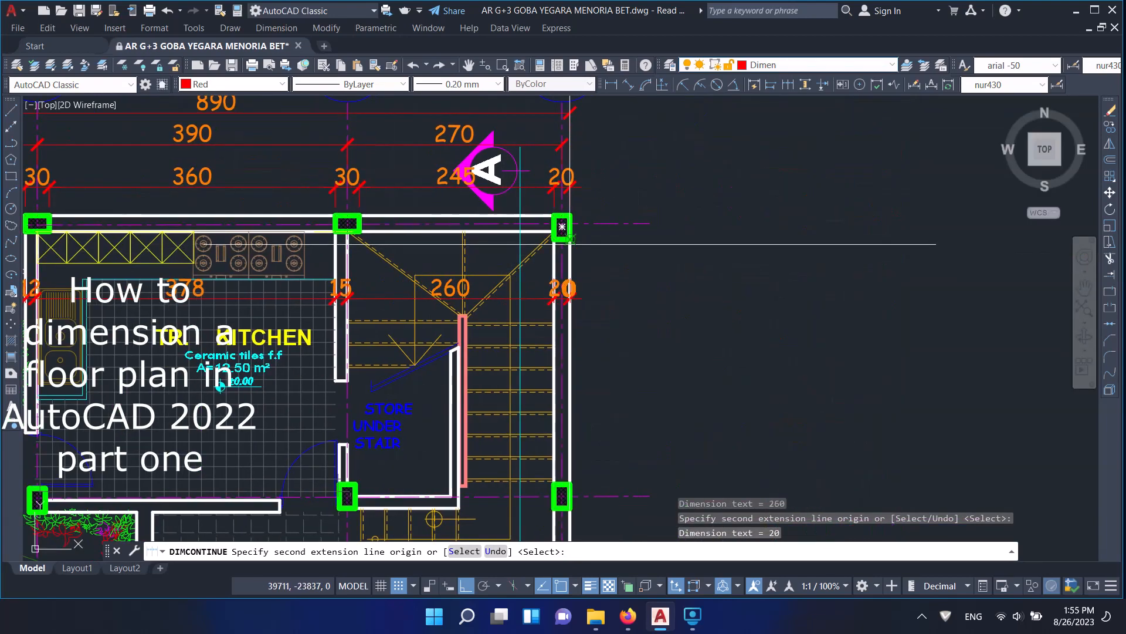
key(Return)
middle_drag(390, 273, 600, 260)
key(Return)
- Move the LAUNDRY label down so it sits clear of the interior dimension text
middle_drag(222, 258, 405, 255)
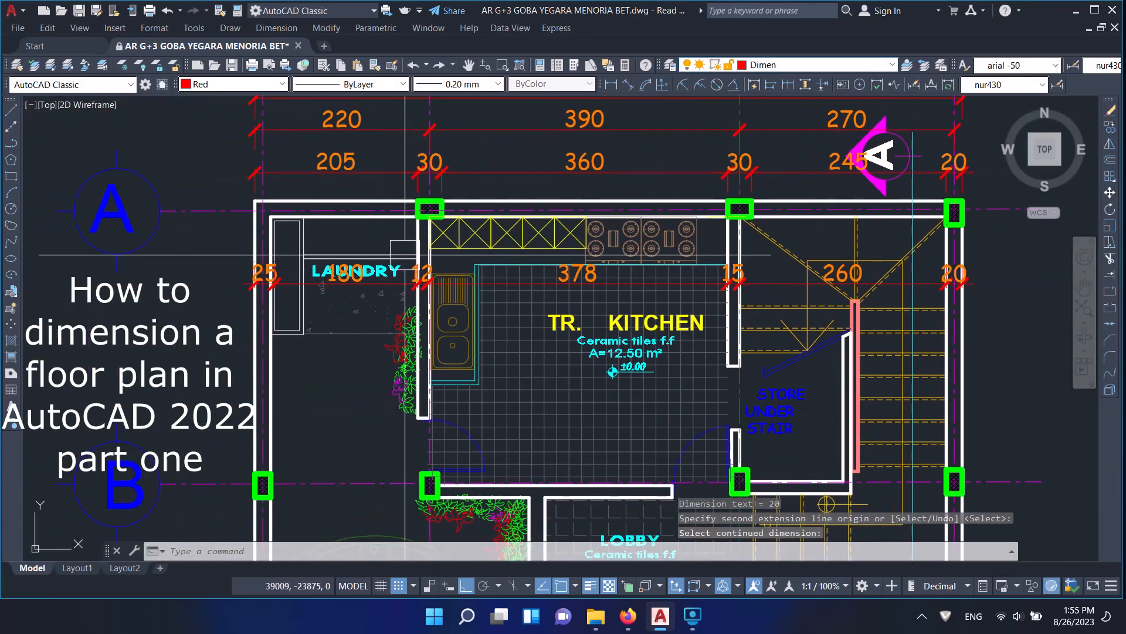
scroll(370, 250, up, 4)
key(Escape)
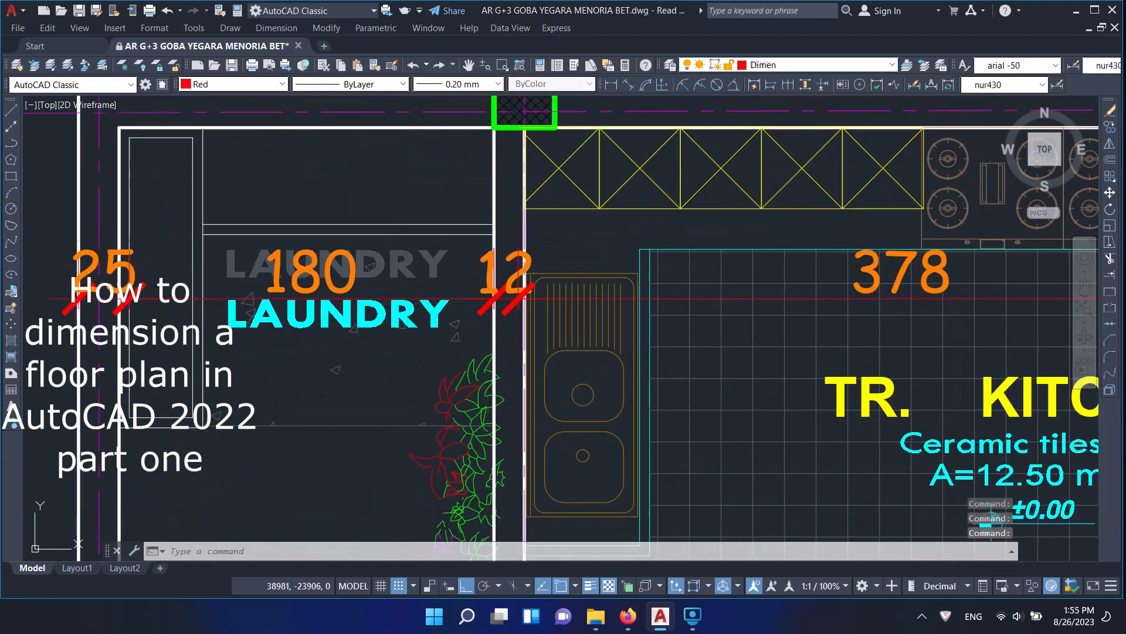
scroll(392, 335, down, 4)
middle_drag(401, 198, 408, 169)
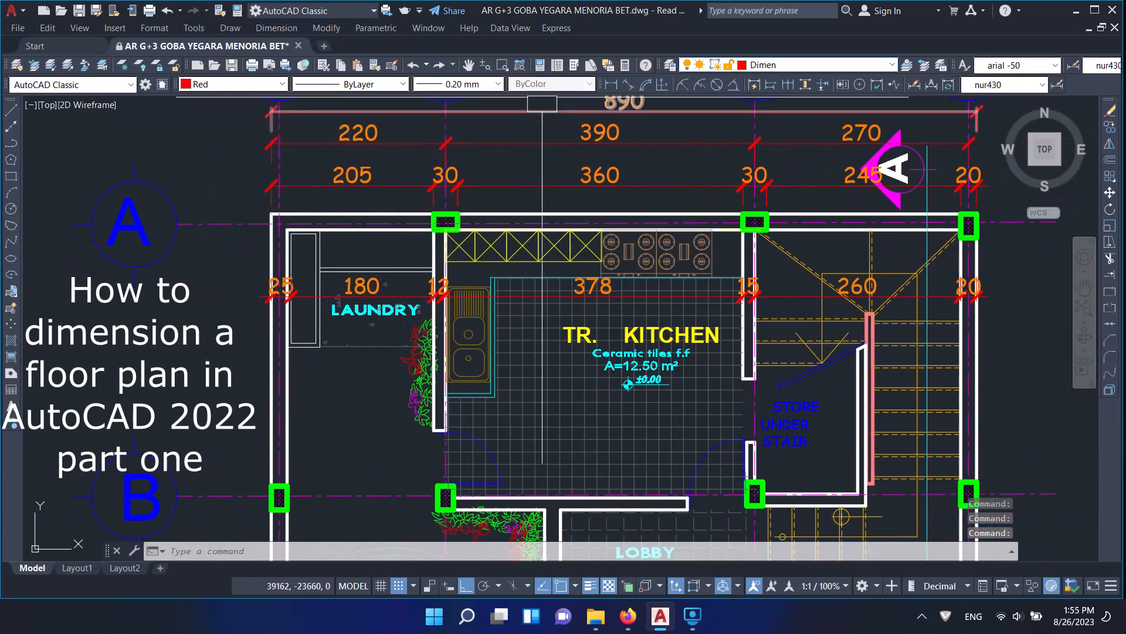
- Add a vertical linear dimension beside the left wall, from the outer top corner to the upper edge of the grid B column
click(611, 83)
click(271, 213)
middle_drag(271, 214, 287, 122)
click(296, 406)
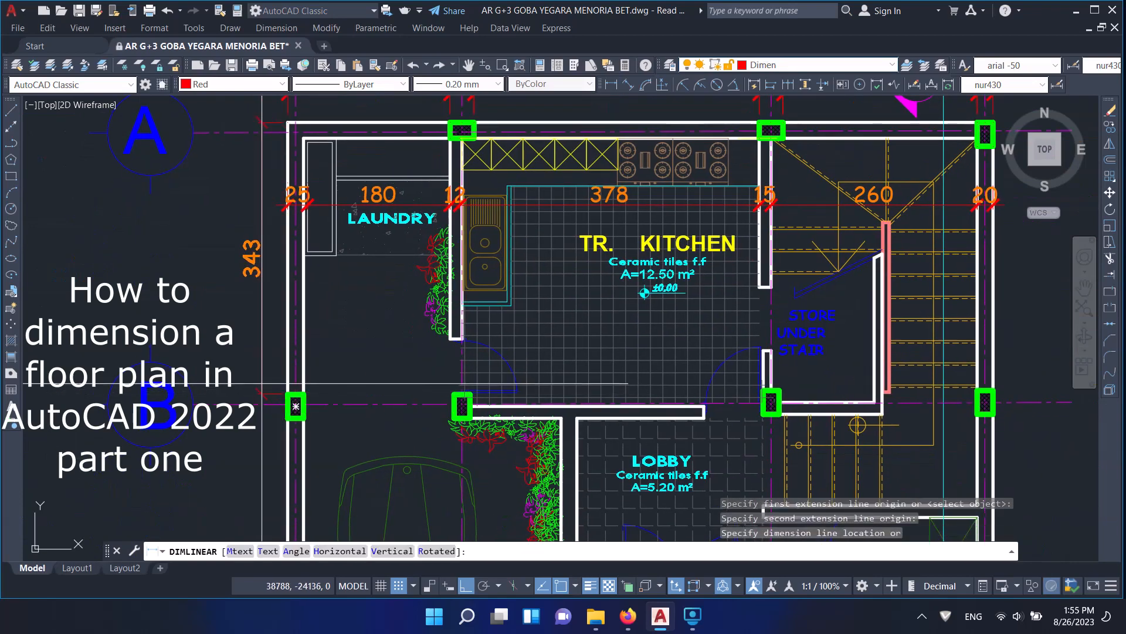
click(263, 384)
- Continue the vertical dimension chain down the left wall across the column edges at grids B and C to the wall's bottom corner
click(789, 85)
middle_drag(326, 382, 417, 242)
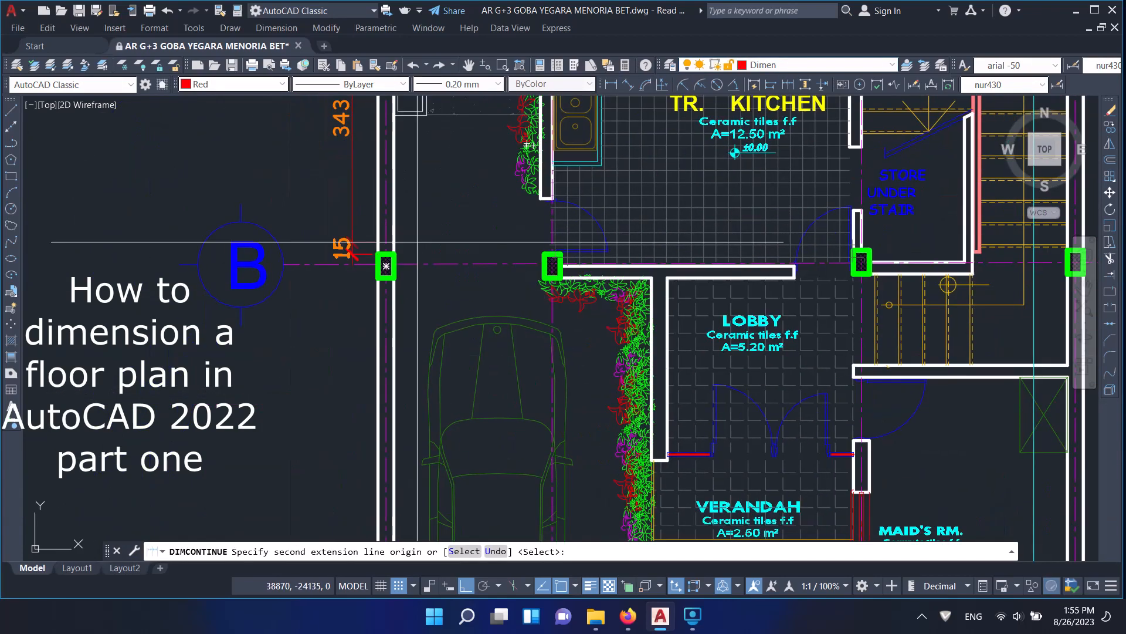
click(379, 278)
middle_drag(366, 433, 390, 212)
scroll(391, 212, down, 2)
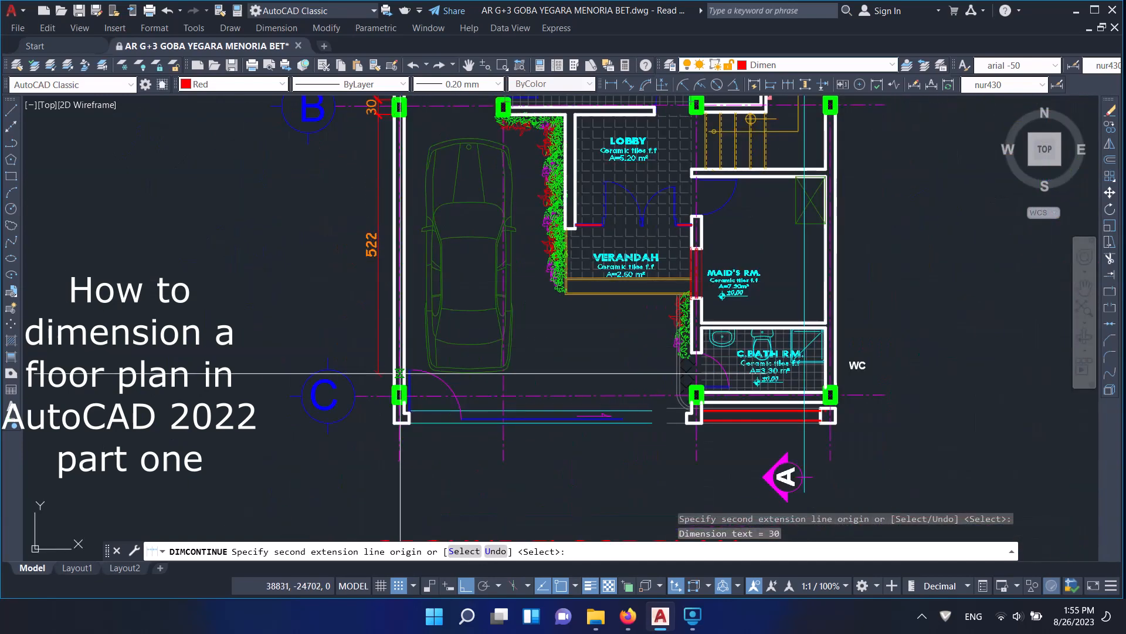
scroll(399, 385, up, 4)
click(389, 383)
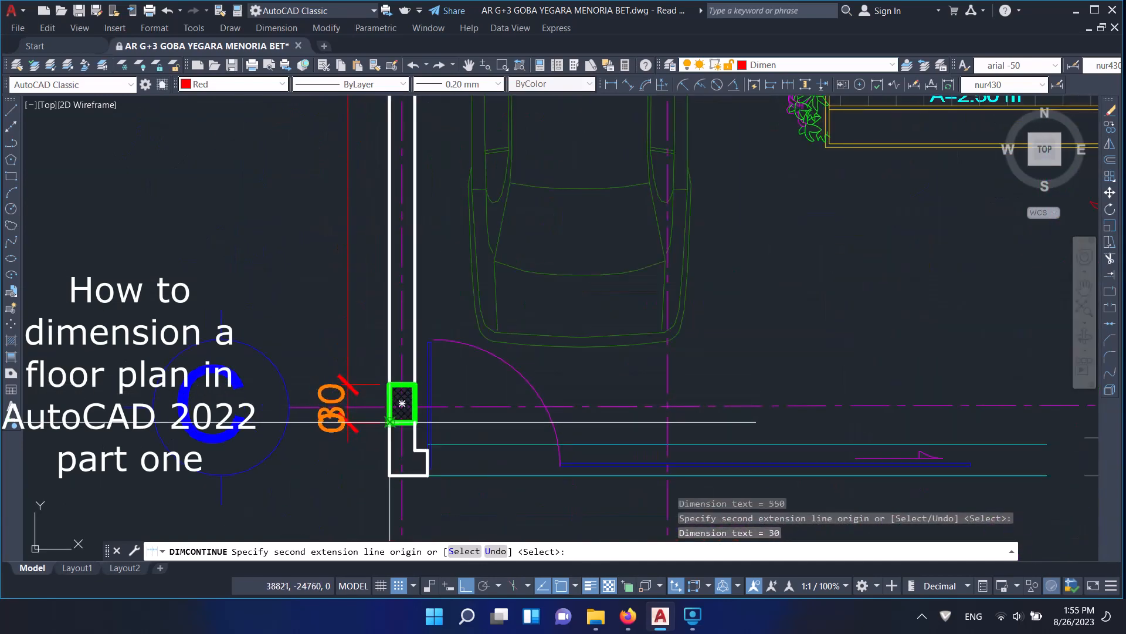
click(385, 474)
key(Return)
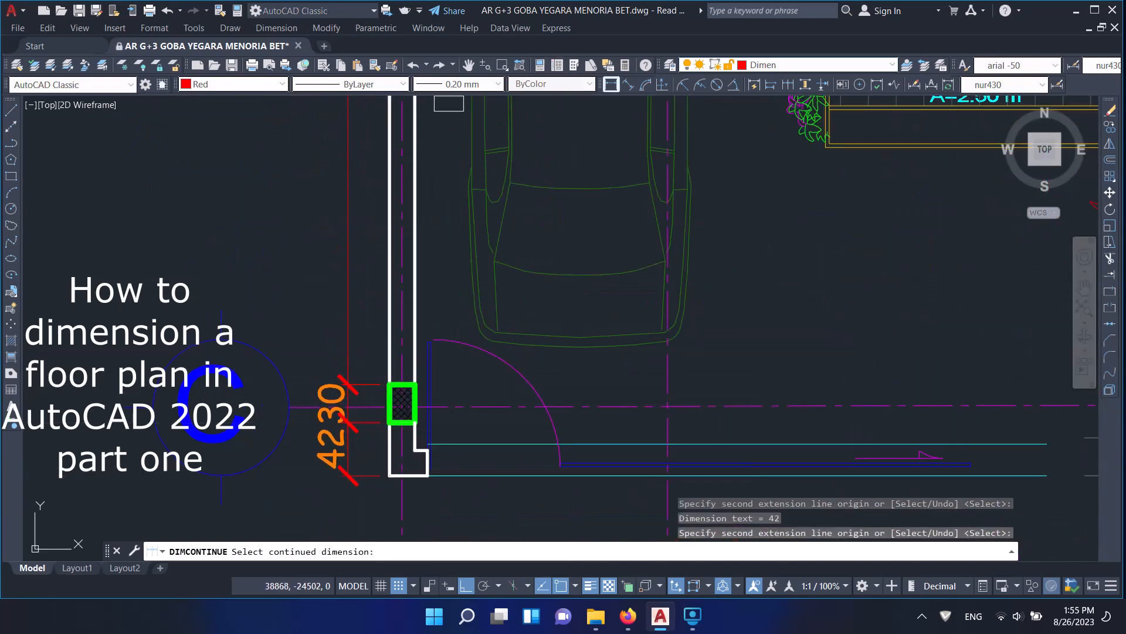
- Add a vertical linear dimension from the left wall's bottom corner to grid line C, in a second row outside the column dimensions
click(611, 85)
click(390, 480)
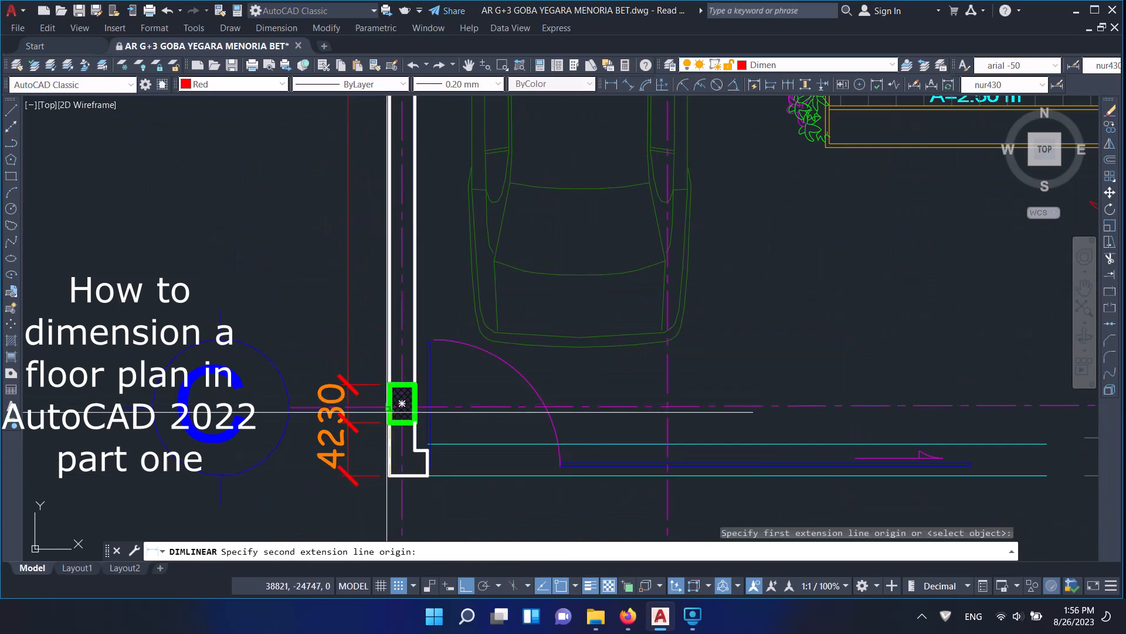
click(388, 409)
click(296, 381)
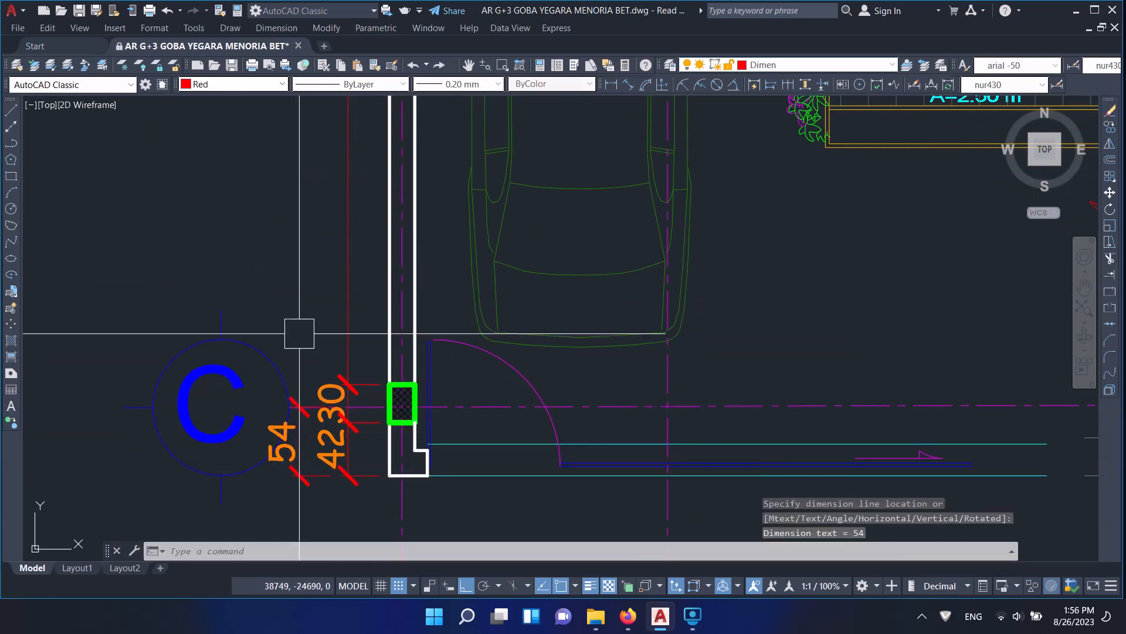
- Continue the vertical grid dimension row from grid C up to grid B and grid A
click(789, 86)
scroll(408, 394, down, 8)
scroll(408, 282, up, 5)
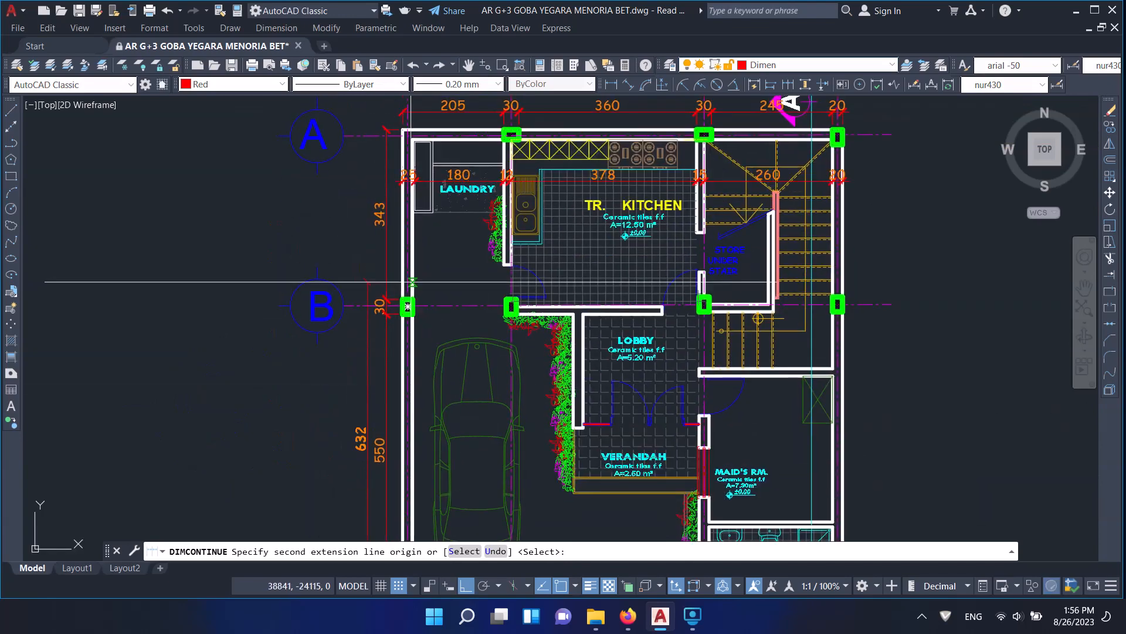
click(399, 319)
middle_drag(384, 253, 380, 466)
click(396, 262)
key(Return)
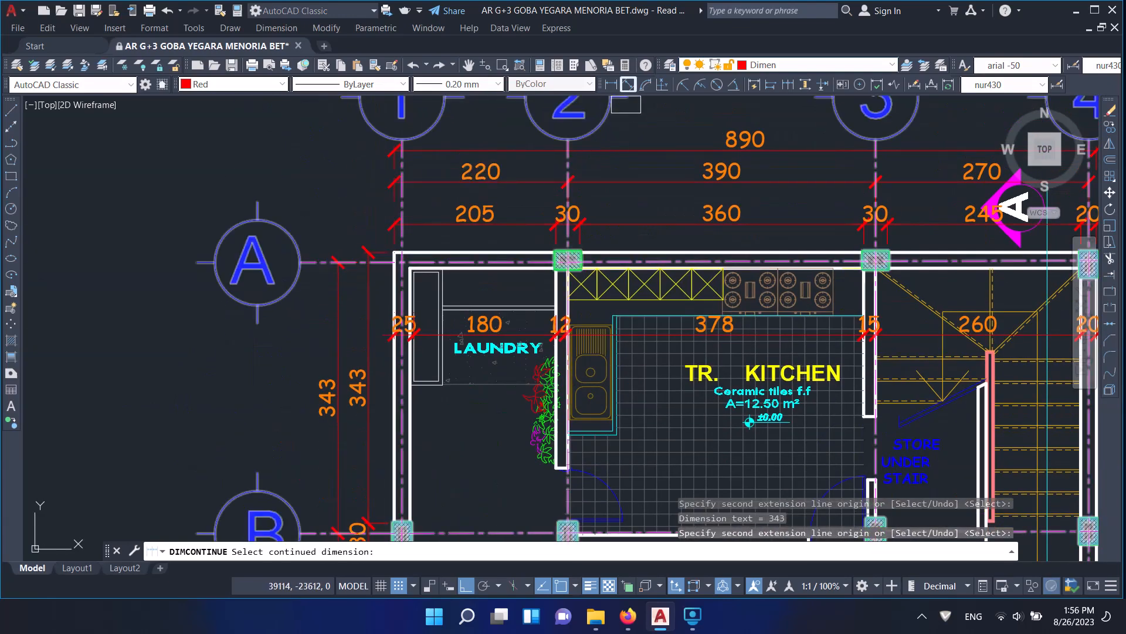
- Add an overall vertical dimension from the left wall's outer top corner to its bottom corner, outside the two existing rows
click(611, 84)
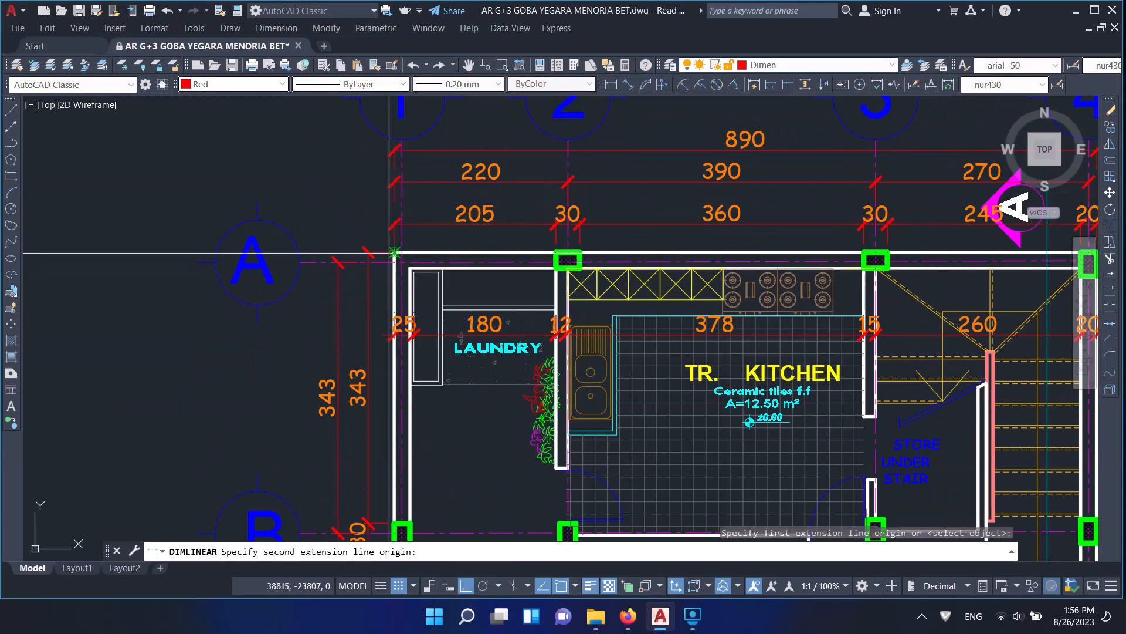
scroll(395, 252, down, 5)
scroll(402, 376, up, 5)
click(401, 424)
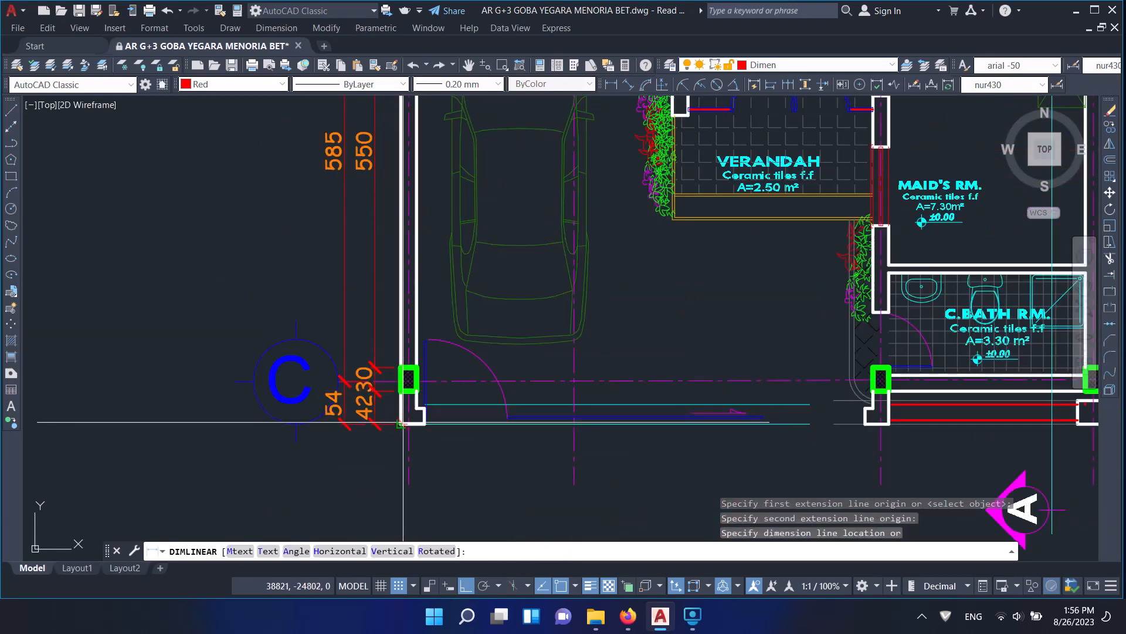
click(311, 244)
scroll(386, 304, down, 6)
scroll(392, 297, up, 2)
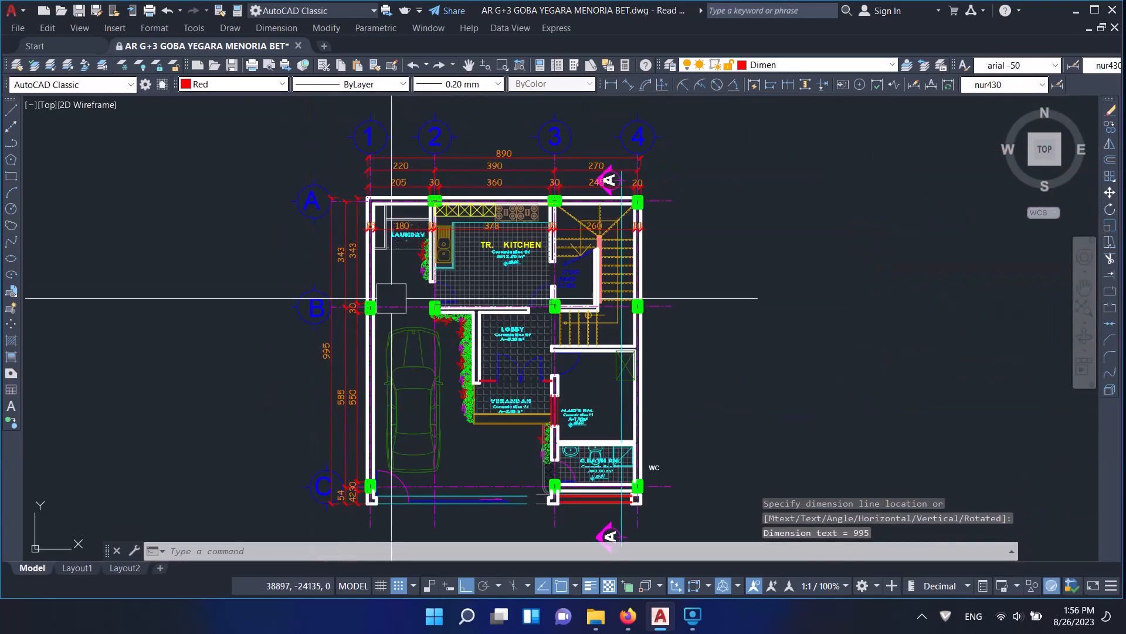
scroll(392, 352, down, 1)
key(Return)
scroll(392, 437, up, 5)
click(392, 424)
key(Escape)
- Add a vertical linear dimension for the stepped wall end at the gate below grid C, placed inside the parking area
key(Return)
scroll(319, 422, up, 5)
click(391, 448)
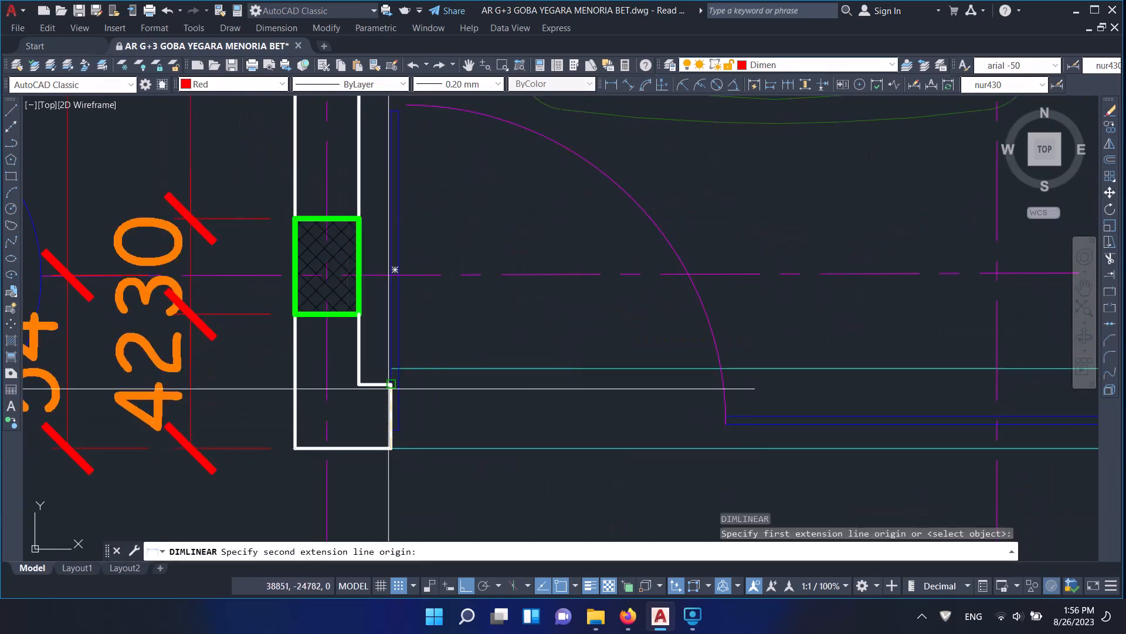
click(391, 383)
click(608, 394)
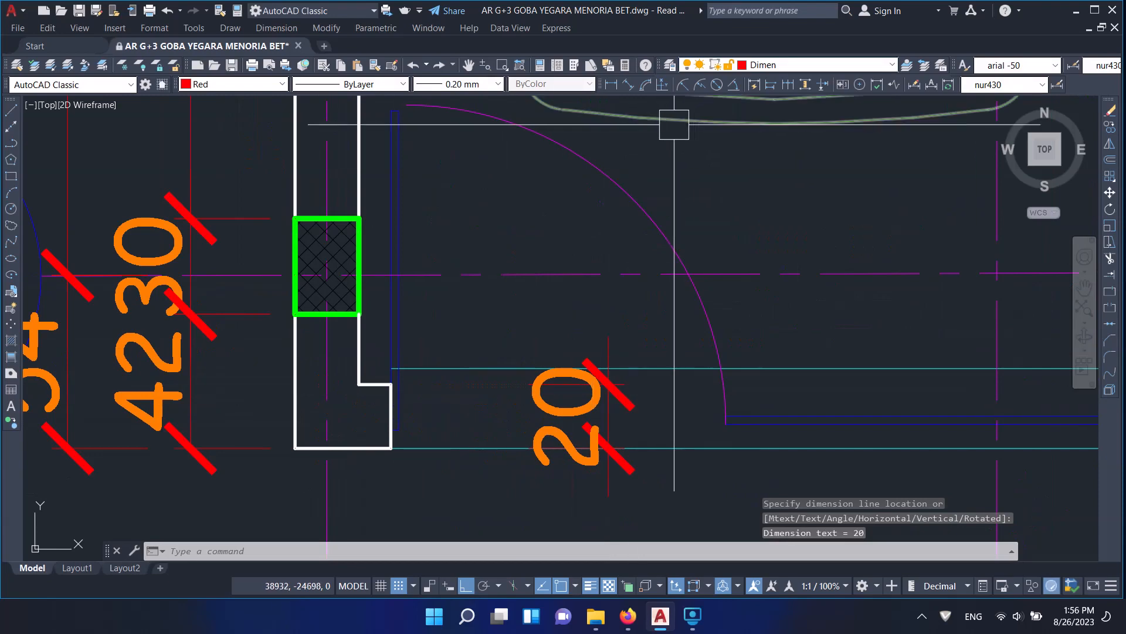
- Continue the vertical parking dimension from the gate wall end up to the inner and outer faces of the wall on grid A
click(788, 85)
scroll(583, 270, down, 3)
middle_drag(594, 140, 561, 372)
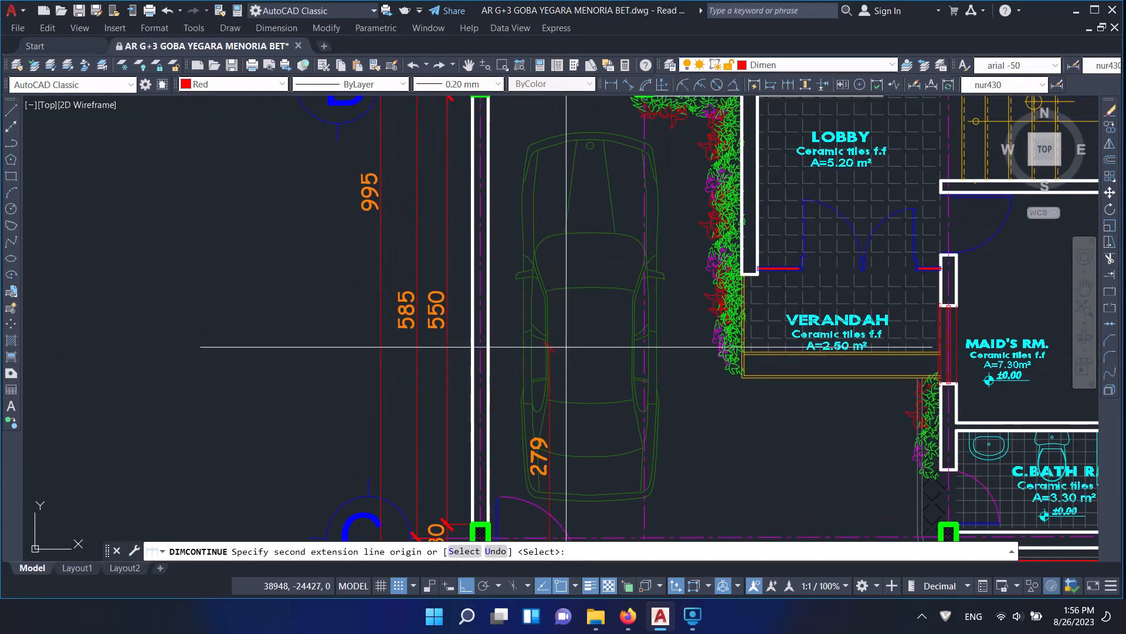
scroll(564, 370, down, 2)
middle_drag(579, 275, 593, 325)
scroll(571, 237, up, 2)
middle_drag(574, 124, 571, 242)
scroll(572, 243, up, 2)
click(581, 238)
click(578, 211)
key(space)
scroll(543, 234, down, 4)
middle_drag(610, 272, 498, 248)
mouse_move(525, 370)
middle_down()
mouse_move(459, 241)
mouse_move(453, 322)
middle_up()
key(space)
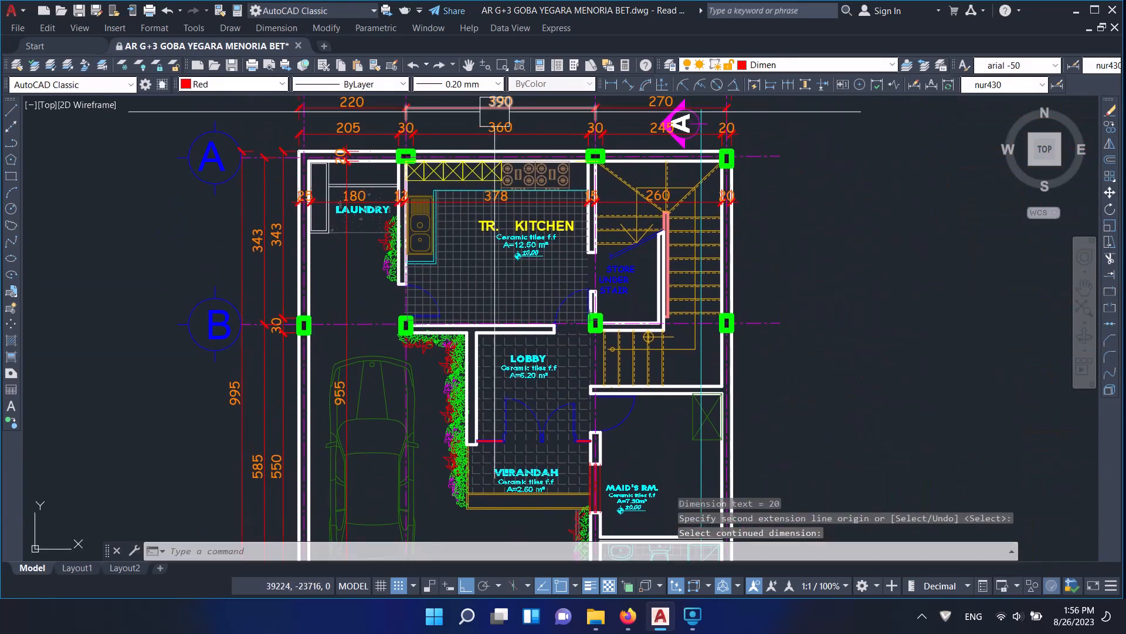
- Add a vertical linear dimension across the grid A wall thickness at the grid 2 column, placed inside the laundry
click(611, 83)
scroll(390, 123, up, 4)
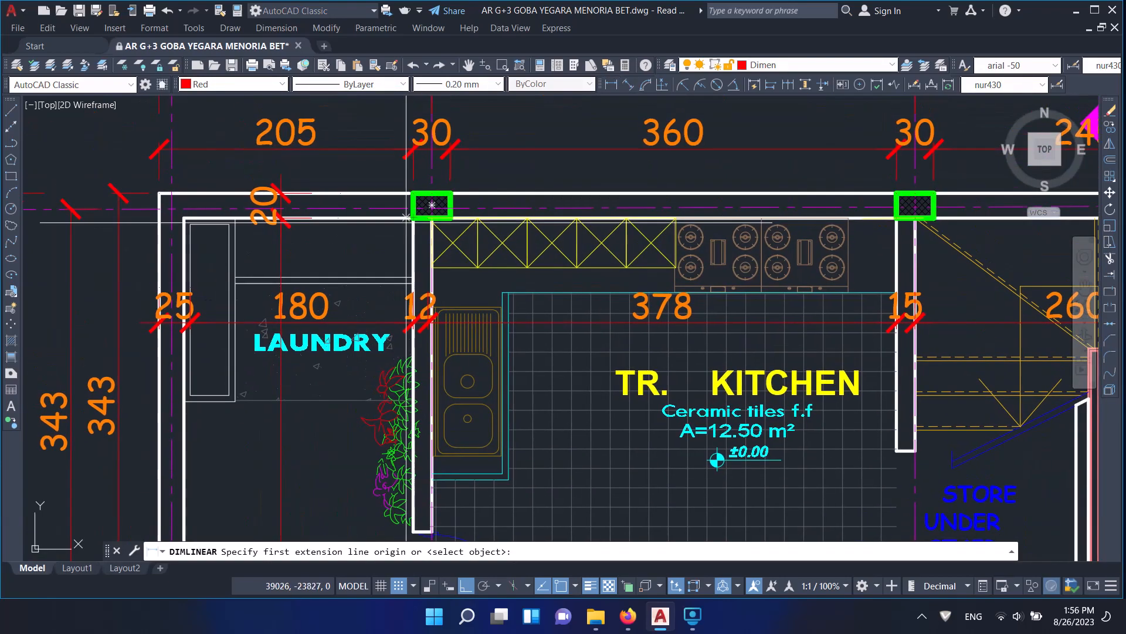
click(414, 193)
click(413, 218)
click(367, 205)
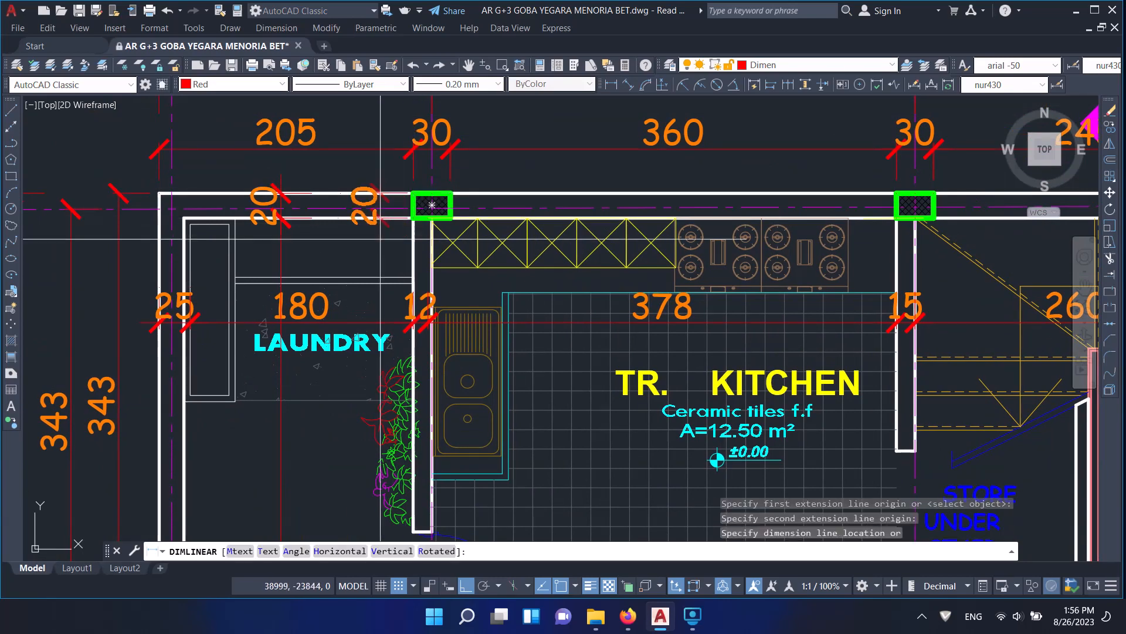
- Continue that vertical chain down to the end of the laundry-kitchen wall, then across the door opening and the grid B column
click(788, 84)
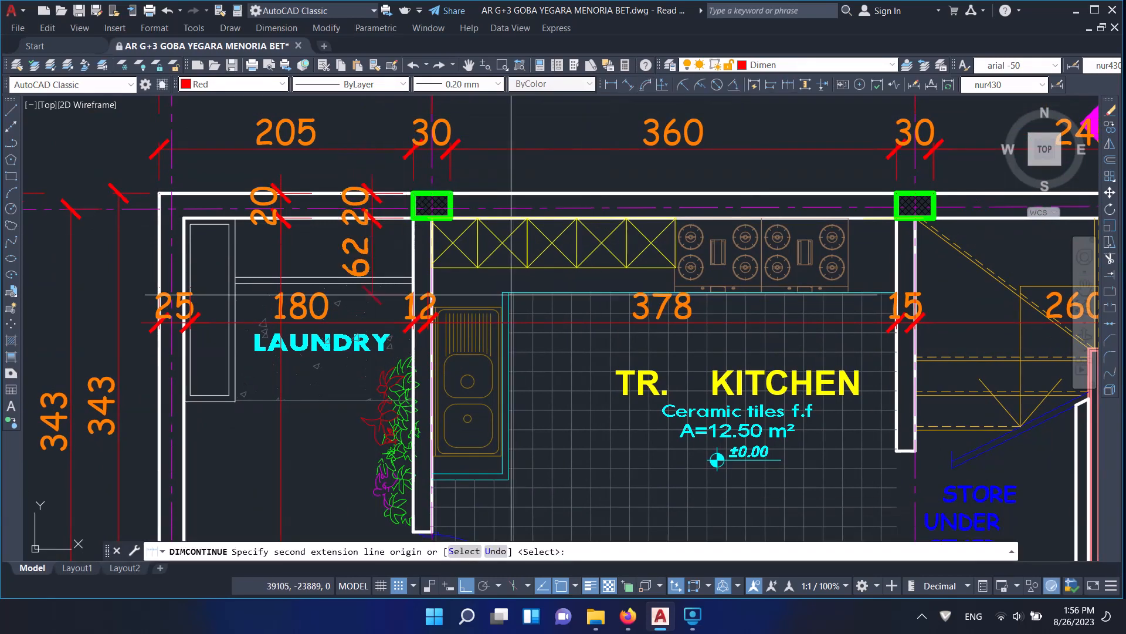
middle_drag(500, 517, 512, 253)
click(425, 268)
click(432, 351)
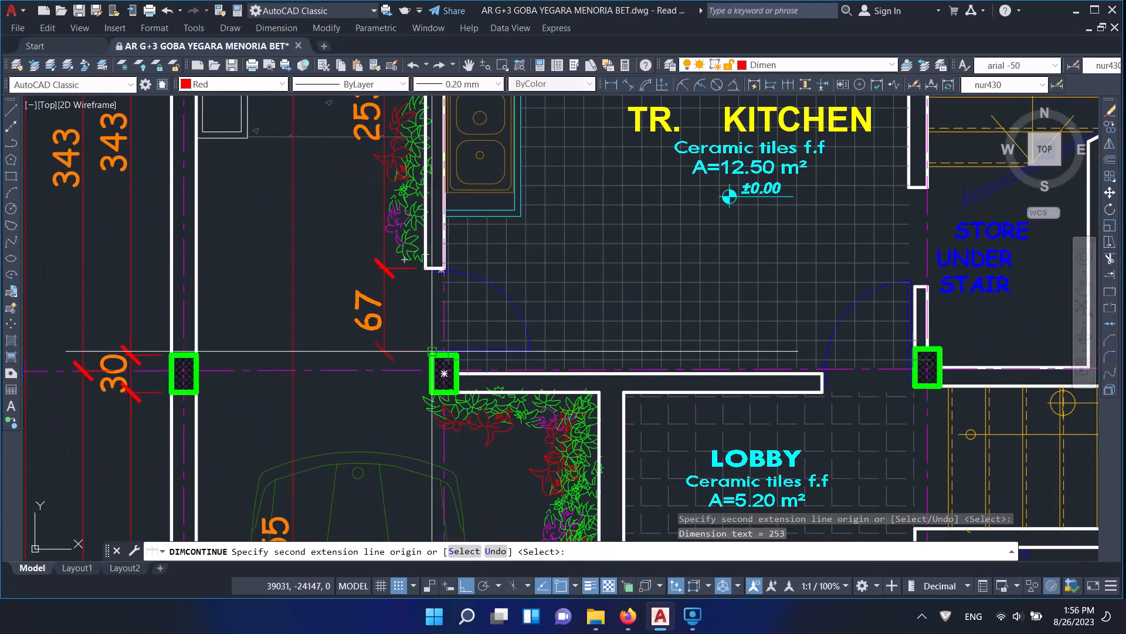
scroll(432, 351, up, 4)
click(431, 354)
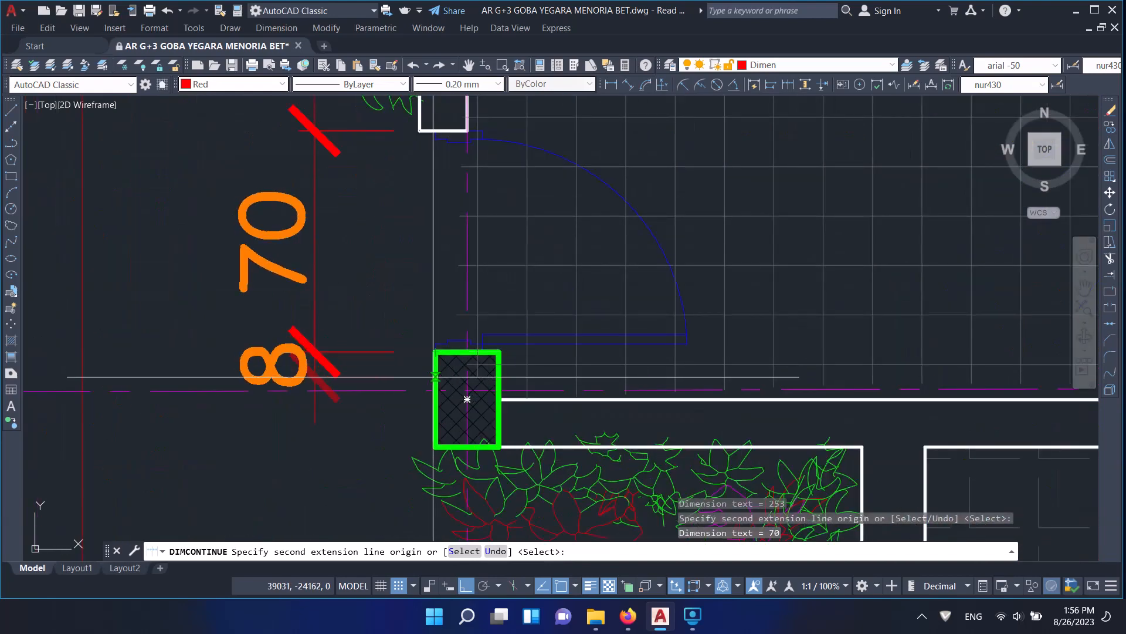
scroll(467, 399, down, 3)
key(Return)
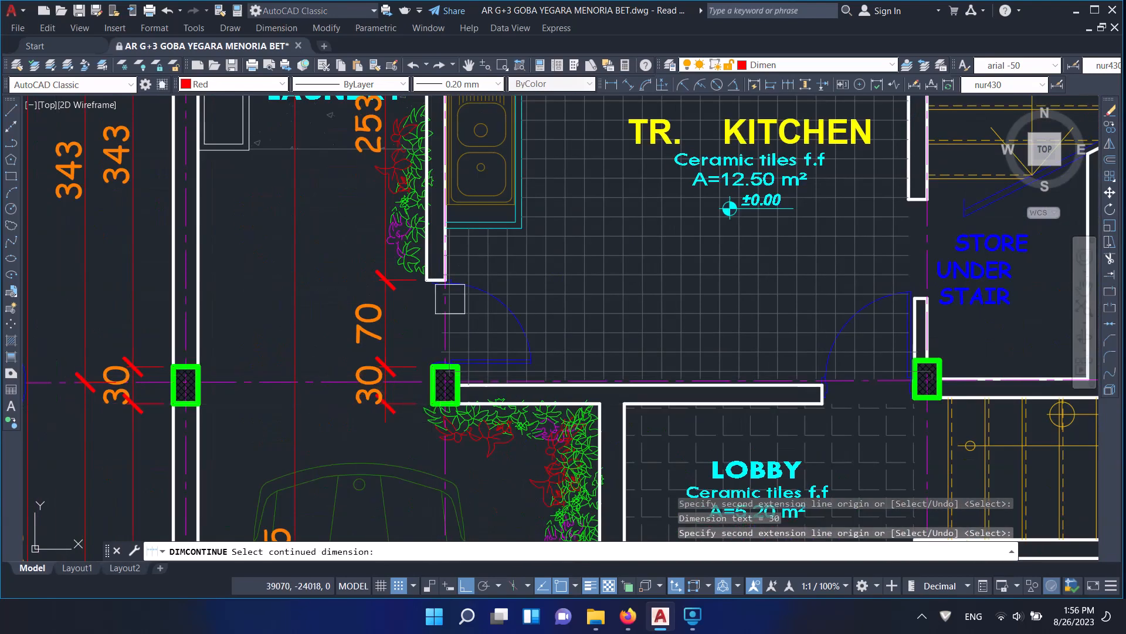
- Add an overall vertical linear dimension from the grid B column's bottom corner to the grid A wall's inner face, beside the laundry chain
click(611, 85)
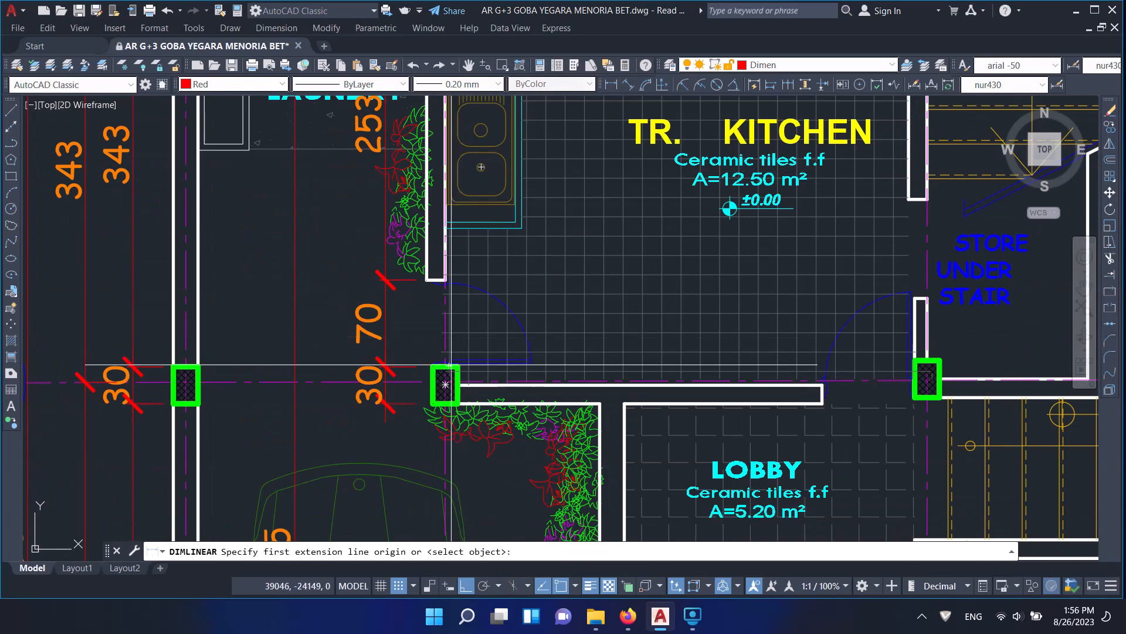
click(433, 403)
middle_drag(460, 176, 470, 362)
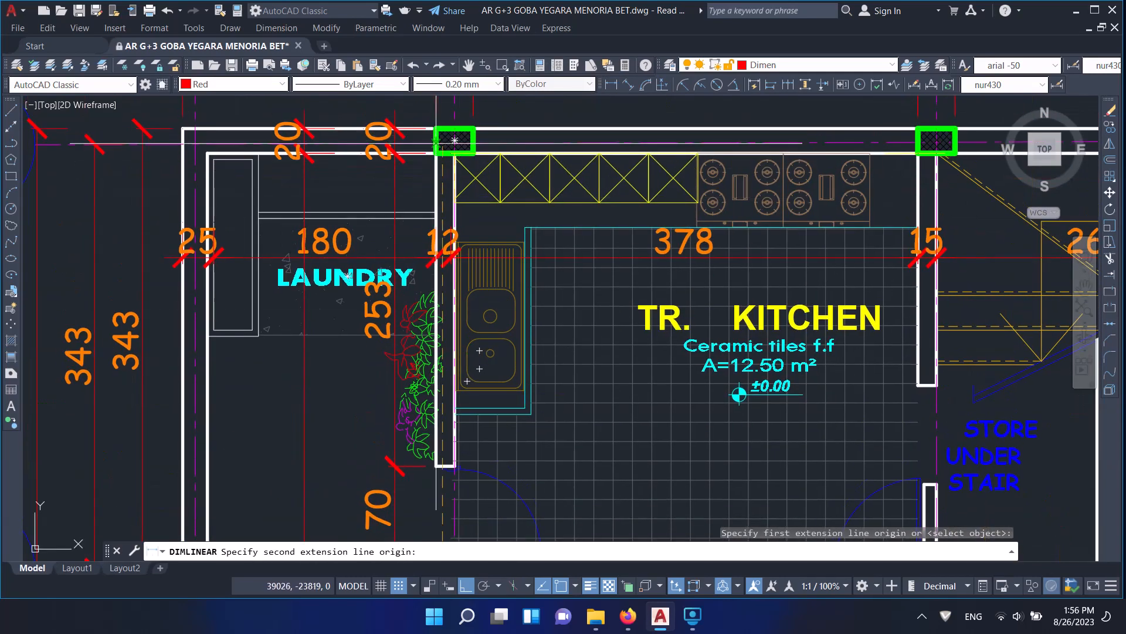
click(455, 141)
scroll(353, 191, up, 4)
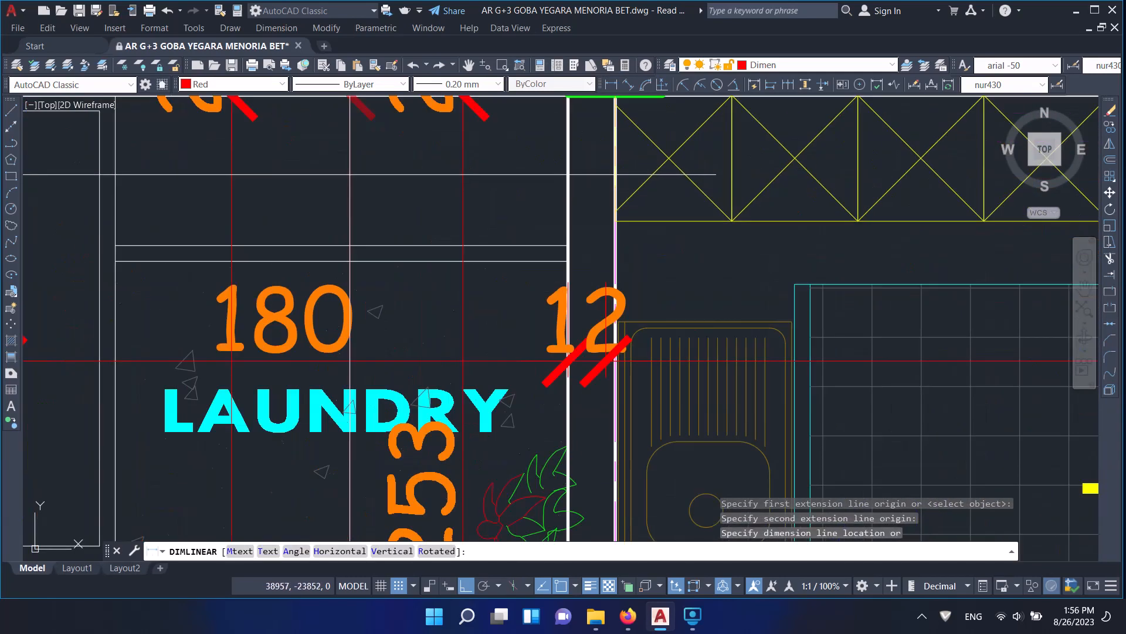
scroll(383, 198, down, 8)
scroll(383, 198, down, 2)
scroll(327, 254, up, 6)
- Add a horizontal linear dimension below the column at grids 2 and B, and stretch its origin to cover the full 20 column width
key(Return)
scroll(325, 237, up, 2)
click(328, 234)
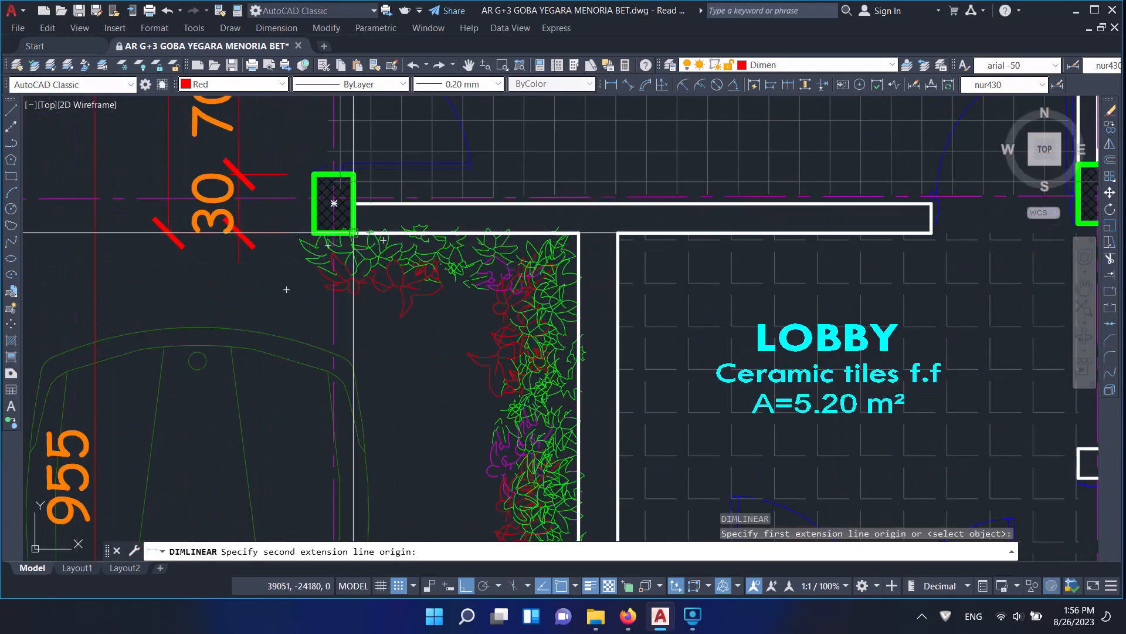
click(353, 233)
click(339, 325)
click(324, 232)
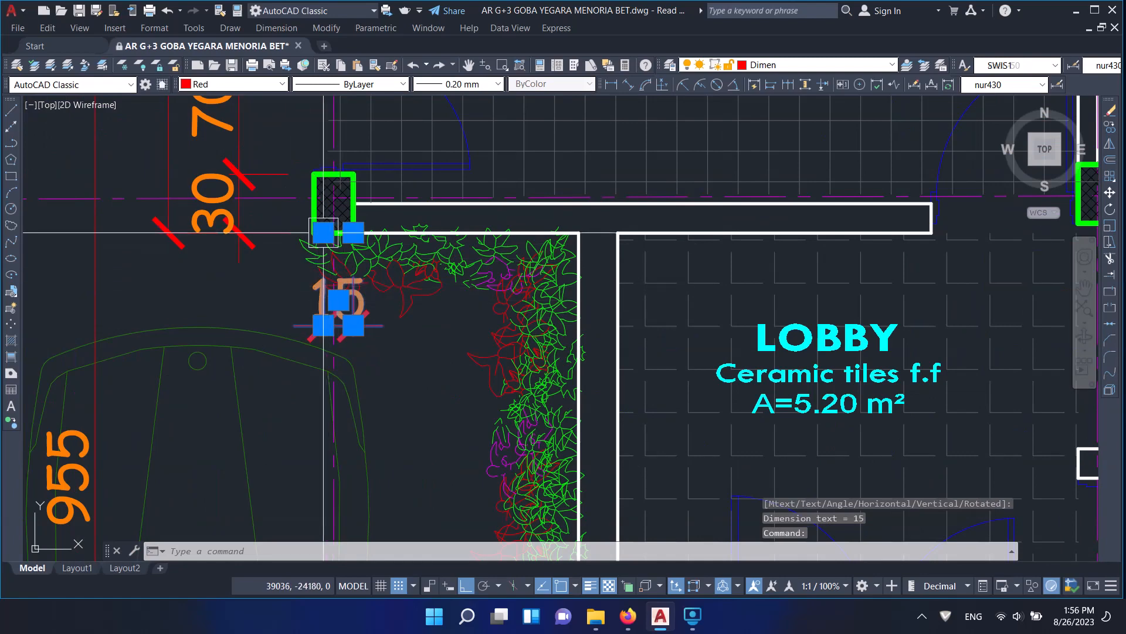
click(324, 232)
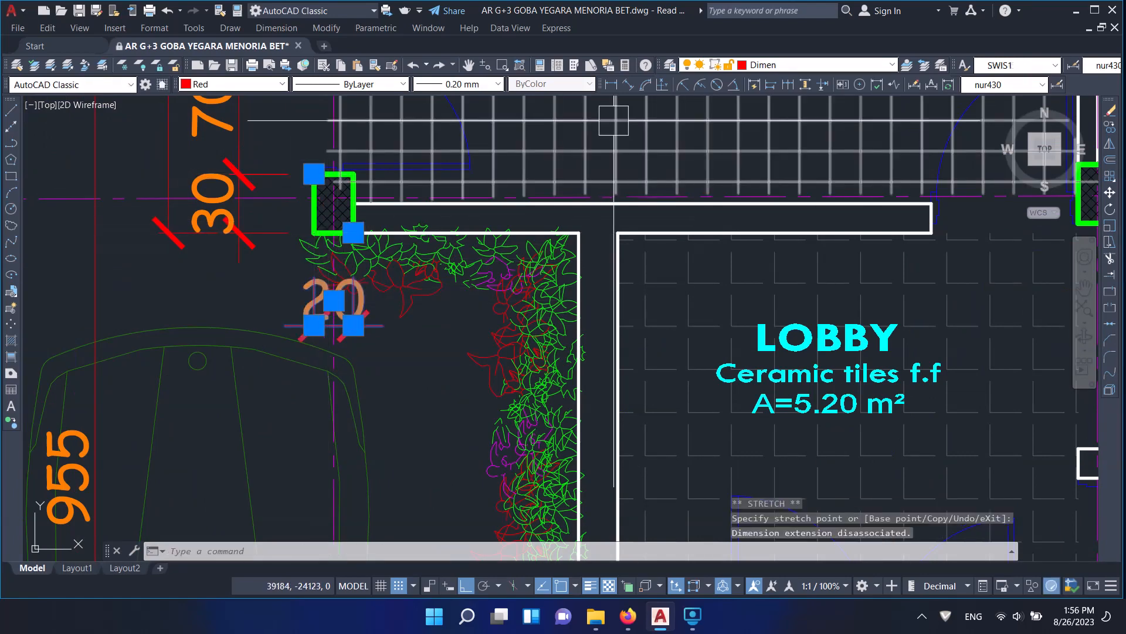
- Continue the horizontal chain past the planter, lobby wall, door opening and stair treads to the outer face of the grid 4 wall
click(789, 85)
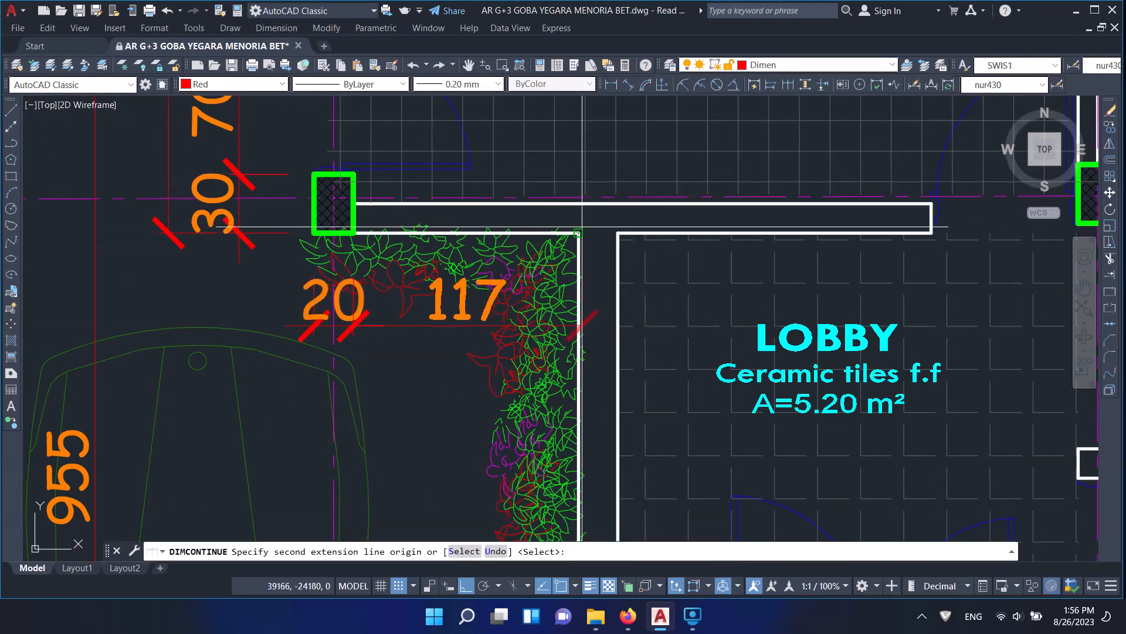
click(578, 233)
click(617, 233)
middle_drag(792, 293, 245, 254)
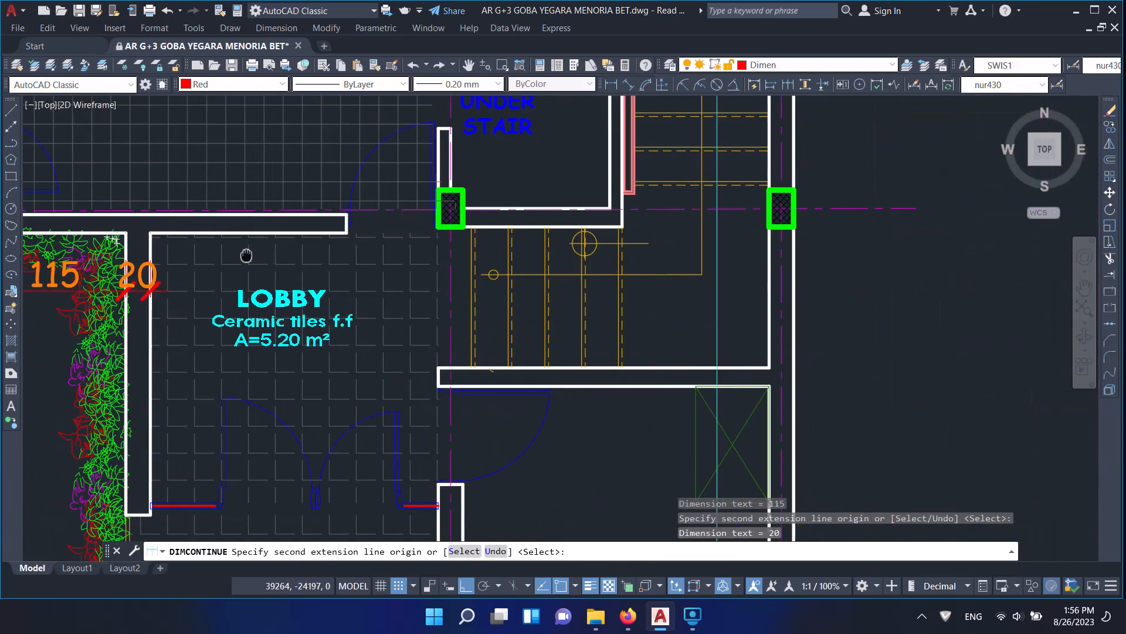
click(346, 232)
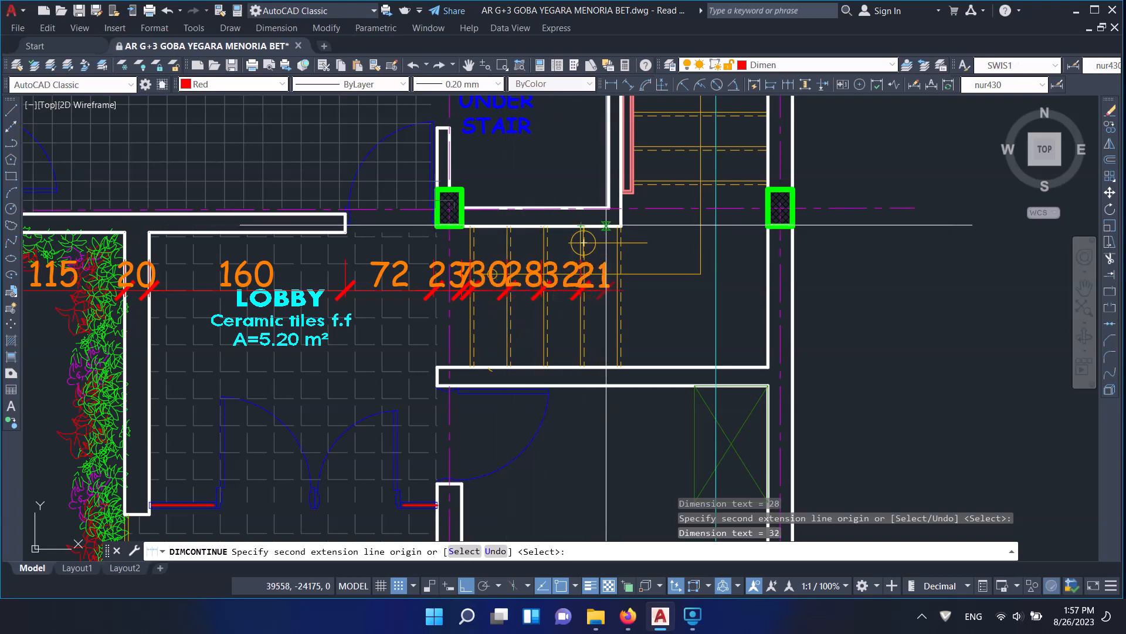
middle_drag(621, 225, 475, 233)
click(634, 223)
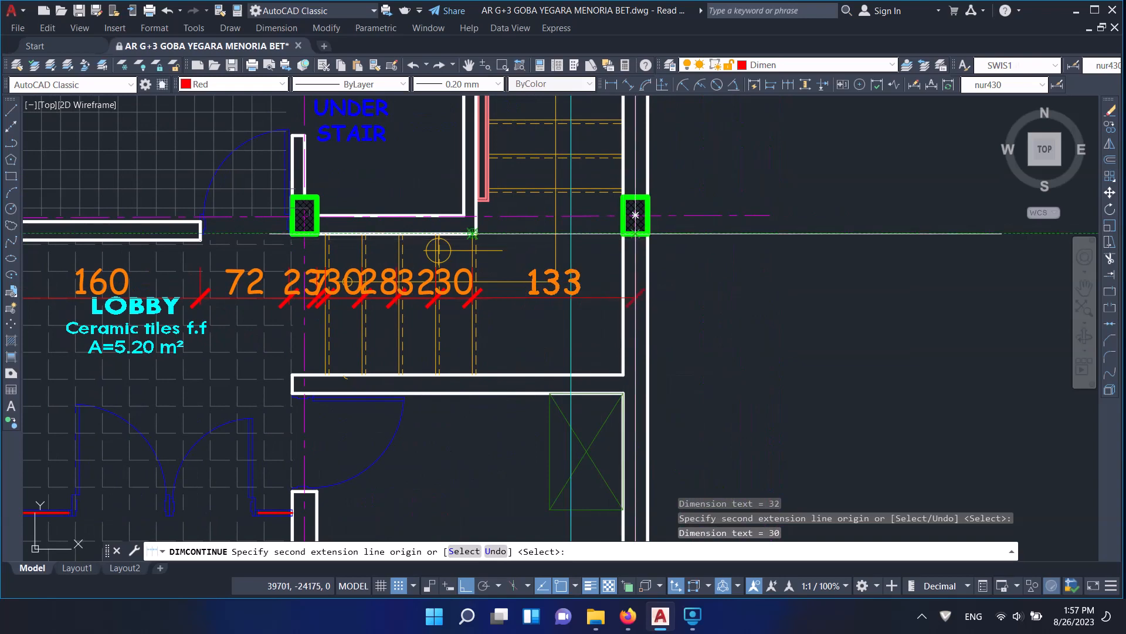
key(Return)
scroll(419, 295, up, 4)
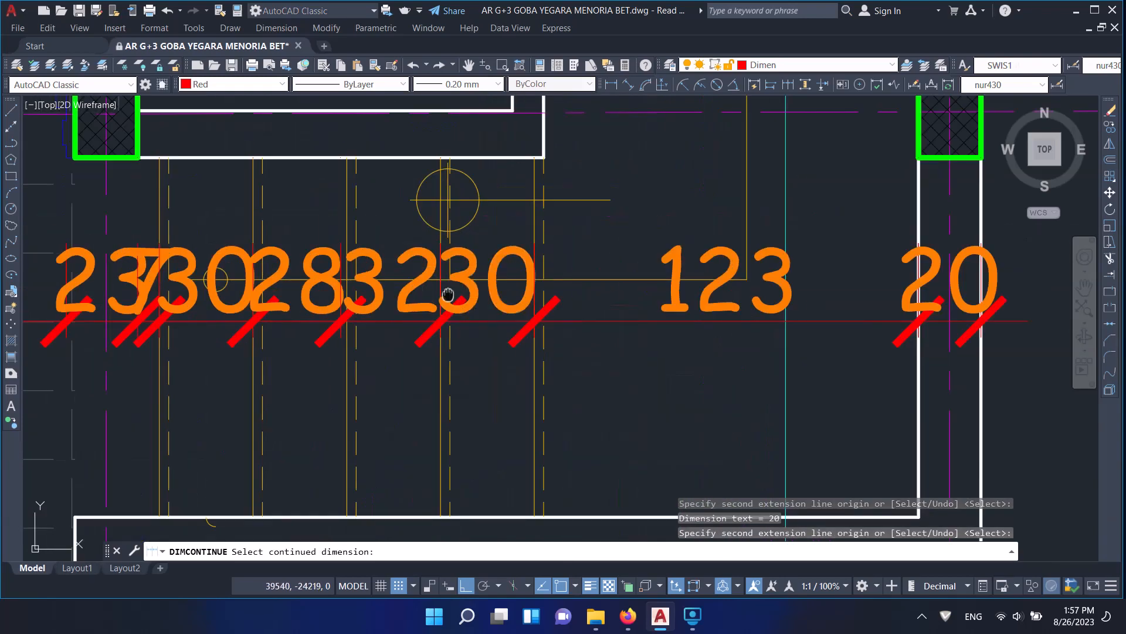
key(Return)
- Try to stretch the shared origin of the 28 and 32 stair dimensions onto the tread line
click(451, 304)
click(379, 276)
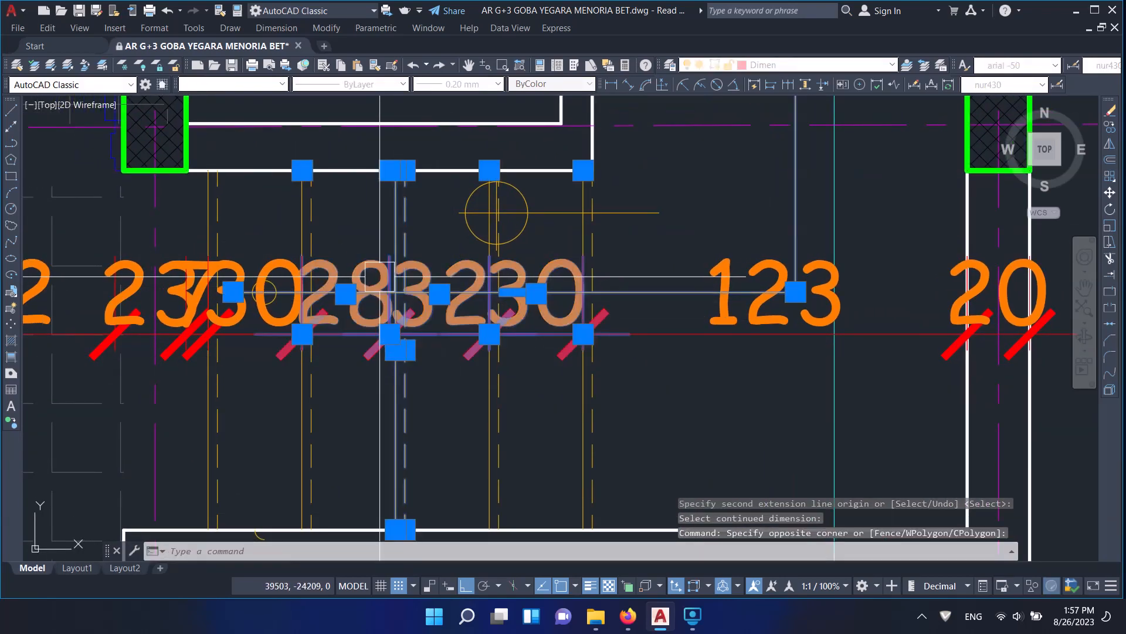
click(395, 170)
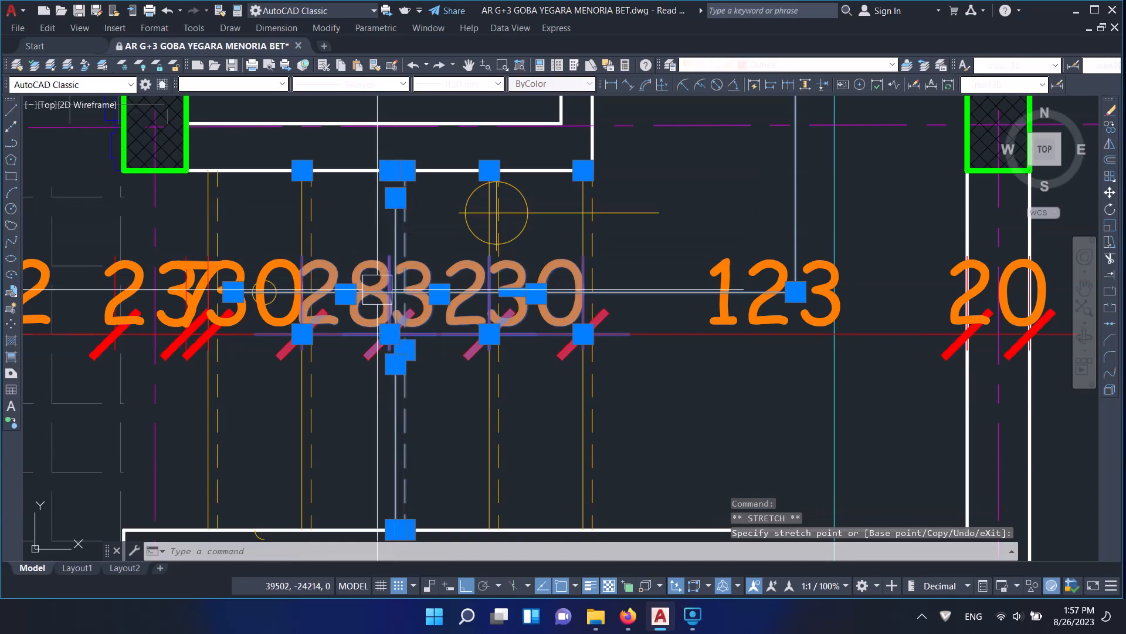
click(395, 198)
click(391, 170)
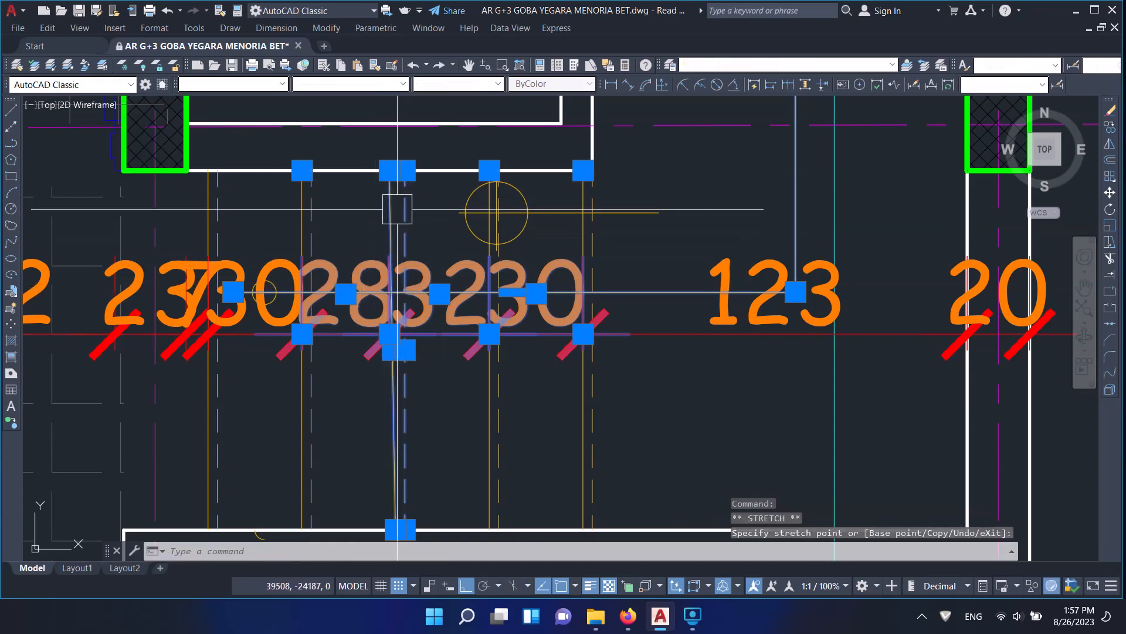
key(ctrl+z)
- Select the 28 and 32 dimensions with the tread line between them, and stretch the line's shortened end back to the wall
scroll(382, 273, up, 2)
click(388, 213)
click(353, 283)
click(463, 417)
click(378, 322)
scroll(378, 322, down, 2)
scroll(387, 231, up, 4)
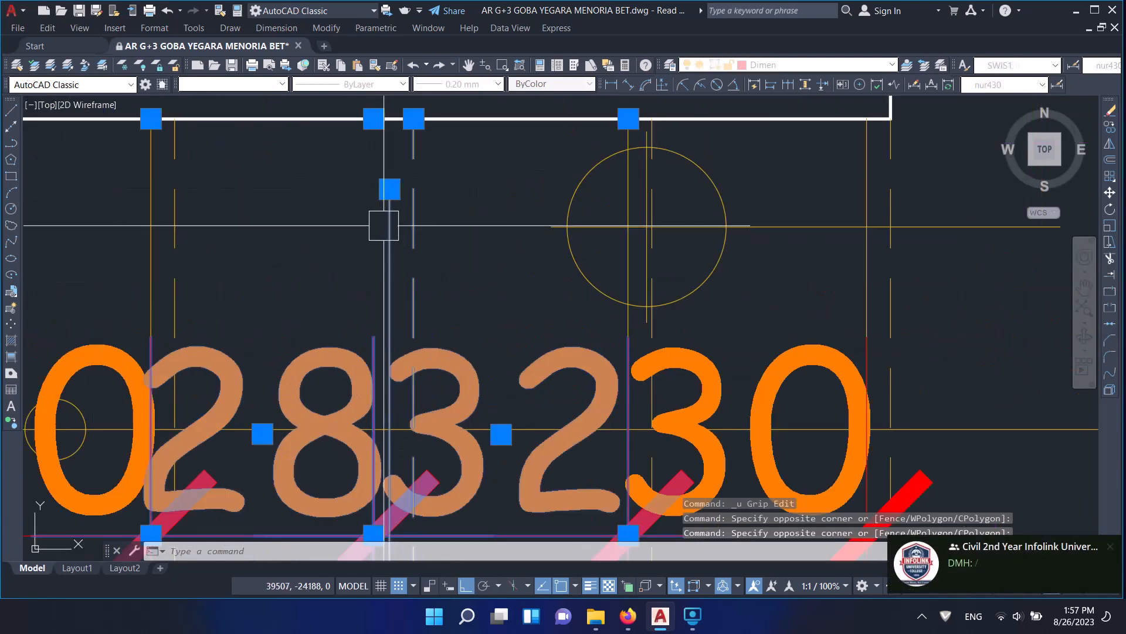
scroll(384, 229, down, 3)
click(381, 227)
scroll(384, 221, up, 3)
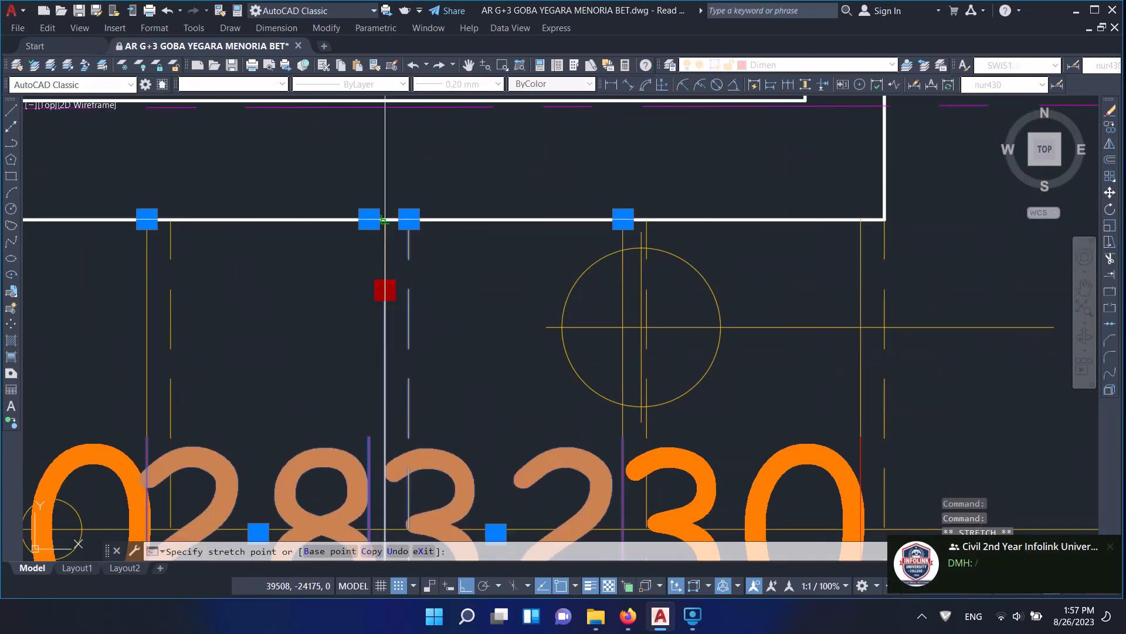
click(385, 220)
- Stretch the shared origin of the 28 and 32 dimensions onto the tread line so both tread dimensions become 30
click(368, 218)
click(385, 219)
scroll(370, 238, down, 3)
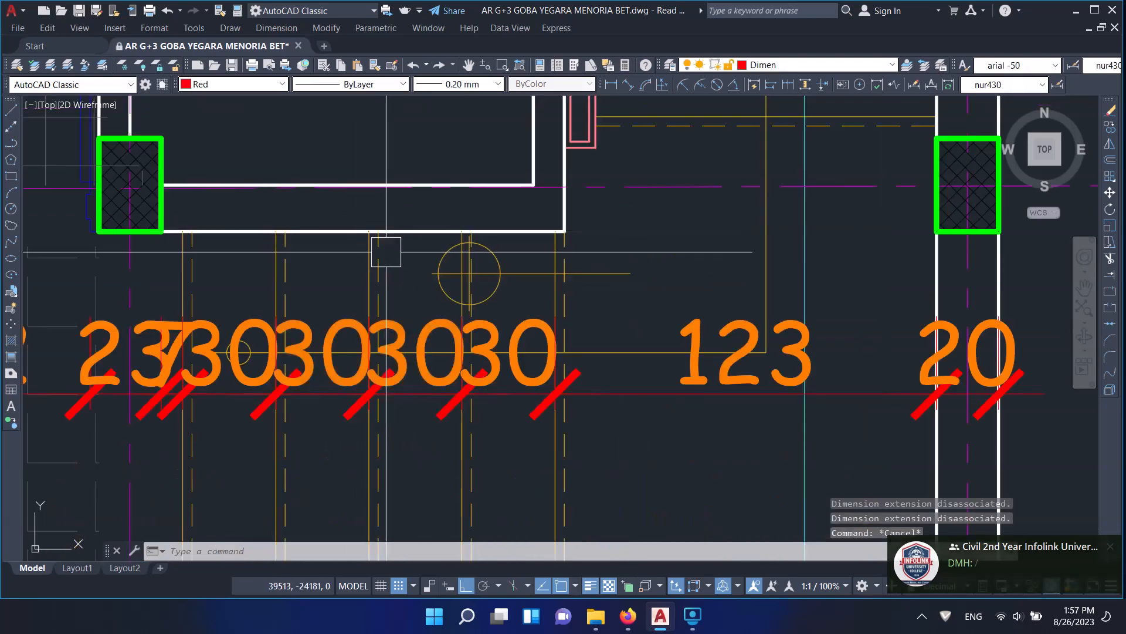
key(Escape)
- Add a vertical linear dimension for the corner column at grids 4 and A, placed outside the grid 4 wall
scroll(461, 304, down, 5)
middle_drag(576, 347, 562, 350)
middle_drag(461, 238, 456, 257)
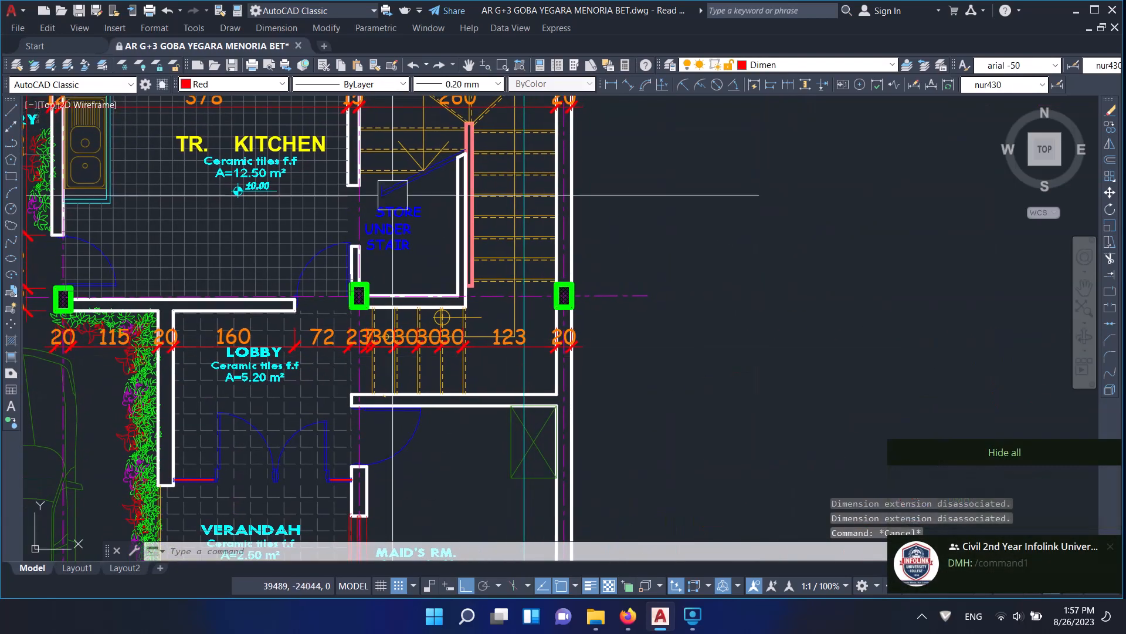
click(611, 85)
scroll(586, 193, down, 4)
middle_drag(586, 198, 562, 320)
scroll(552, 265, up, 6)
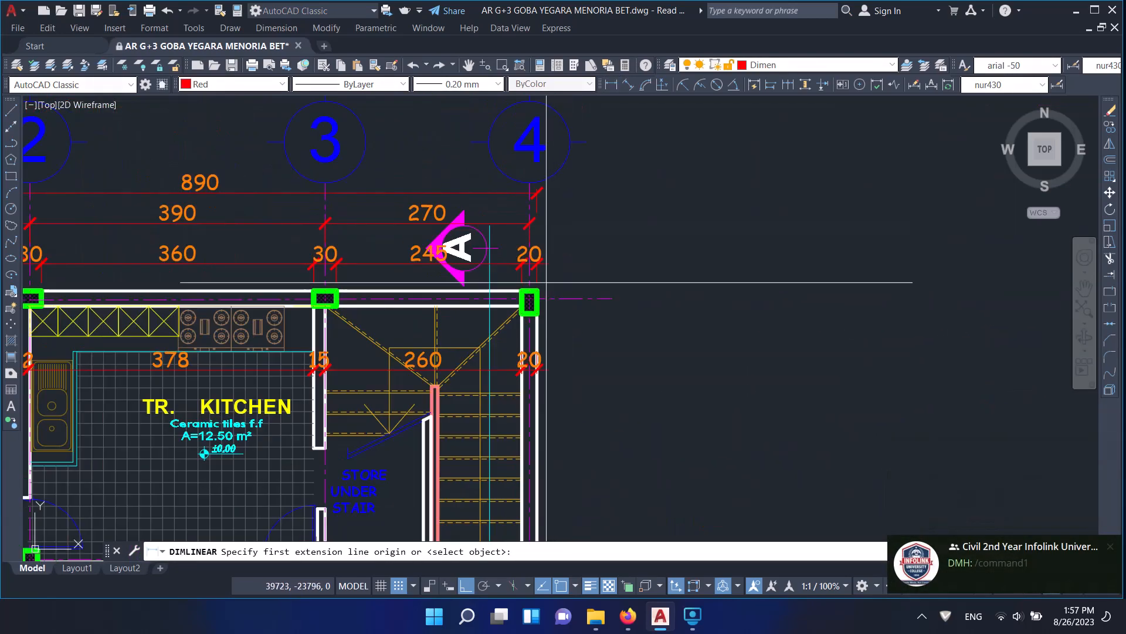
click(532, 325)
click(532, 287)
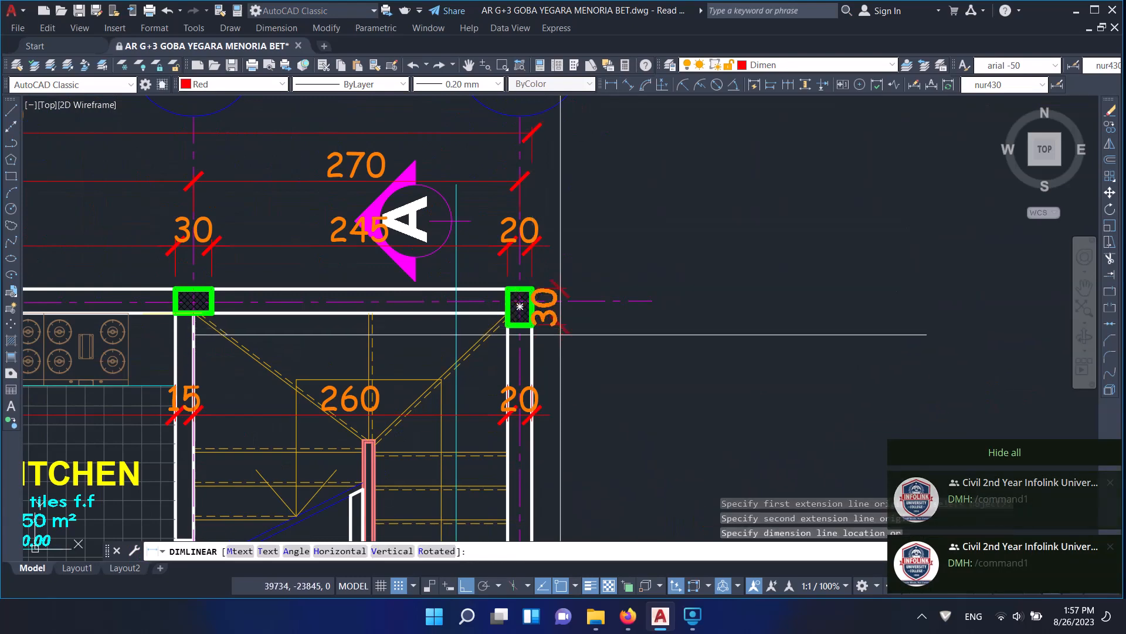
click(580, 311)
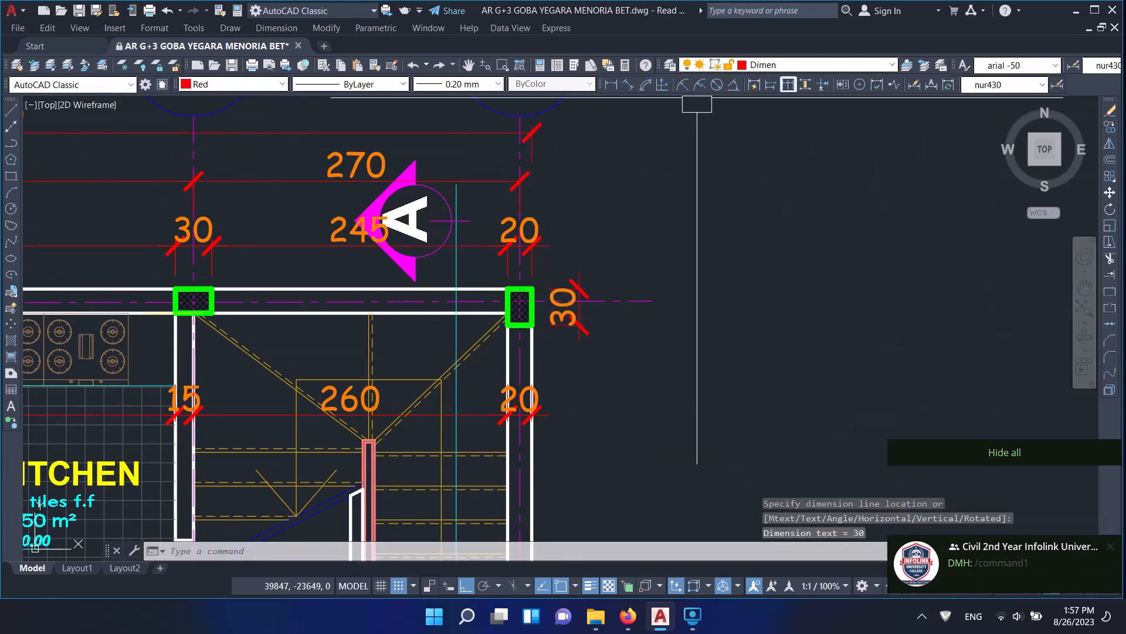
- Continue the outside vertical column dimensions along grid 4 past the grid B and C columns to the bottom of the gate pier
click(787, 85)
scroll(635, 202, down, 2)
middle_drag(647, 426, 636, 296)
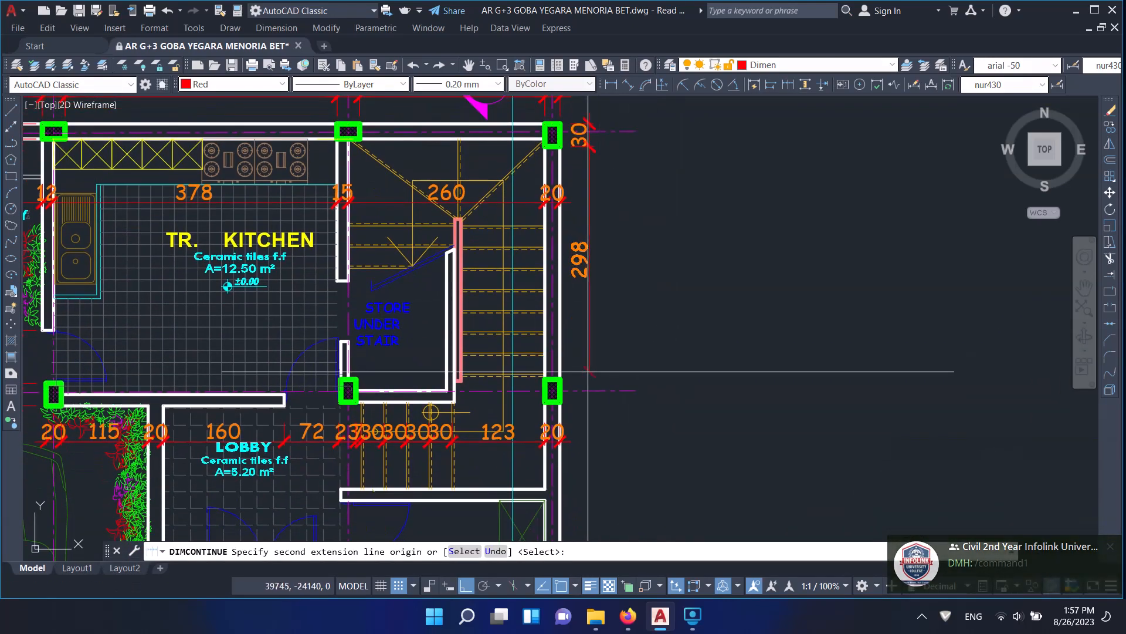
click(552, 380)
click(552, 390)
middle_drag(607, 493, 541, 166)
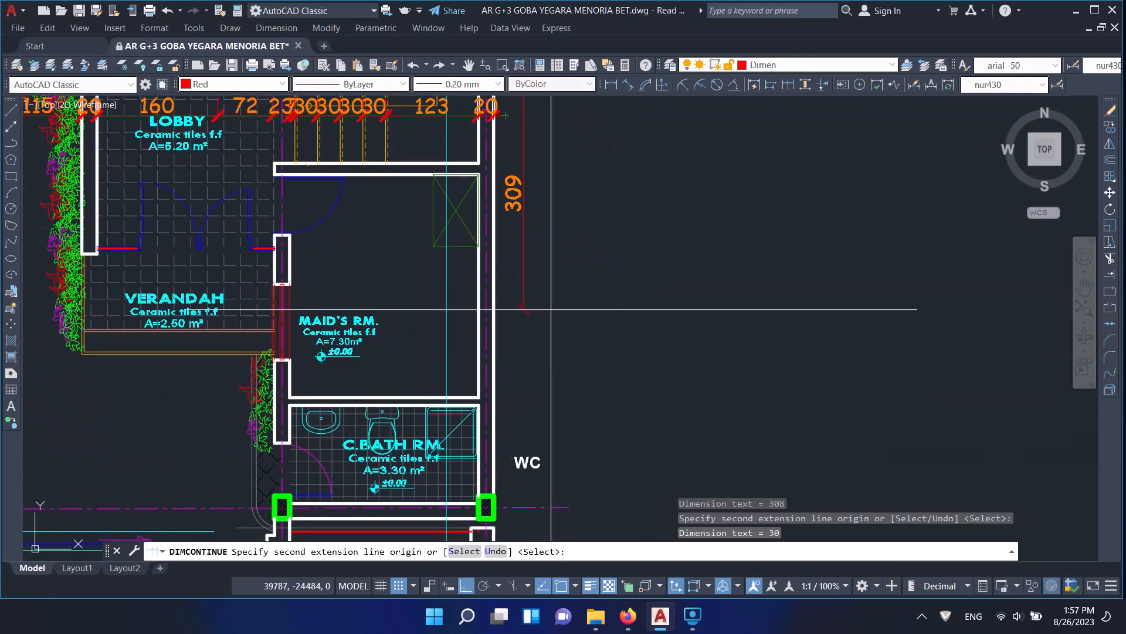
middle_drag(510, 393, 504, 262)
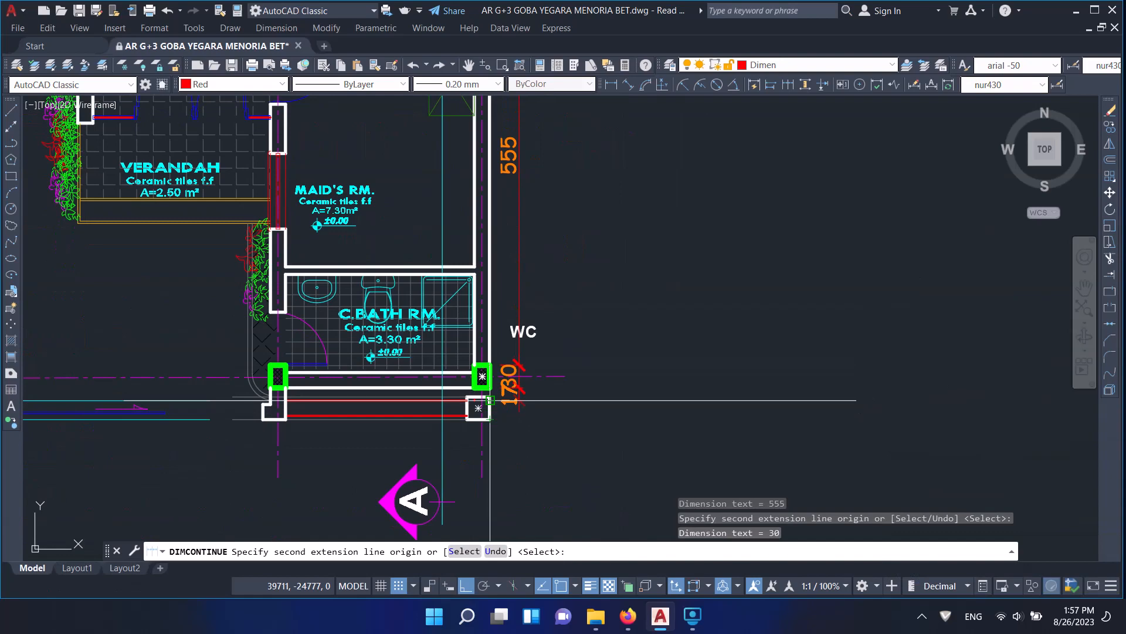
scroll(490, 396, up, 4)
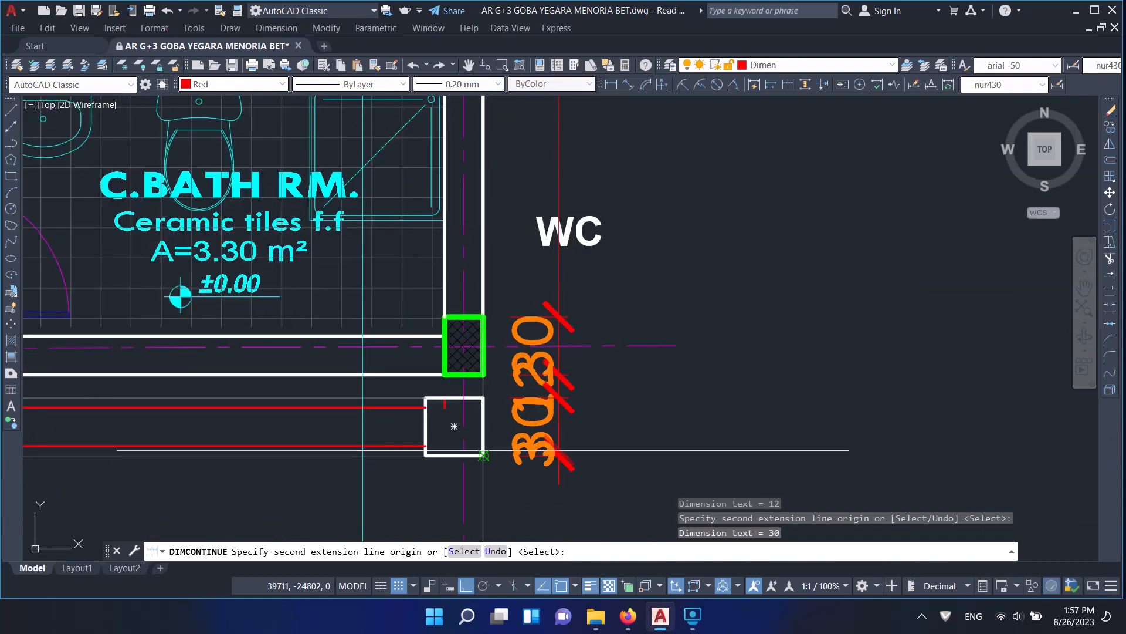
key(Return)
- Add a vertical linear dimension from the gate pier's outer bottom corner to grid line C, in a second row outside the column dimensions
click(611, 85)
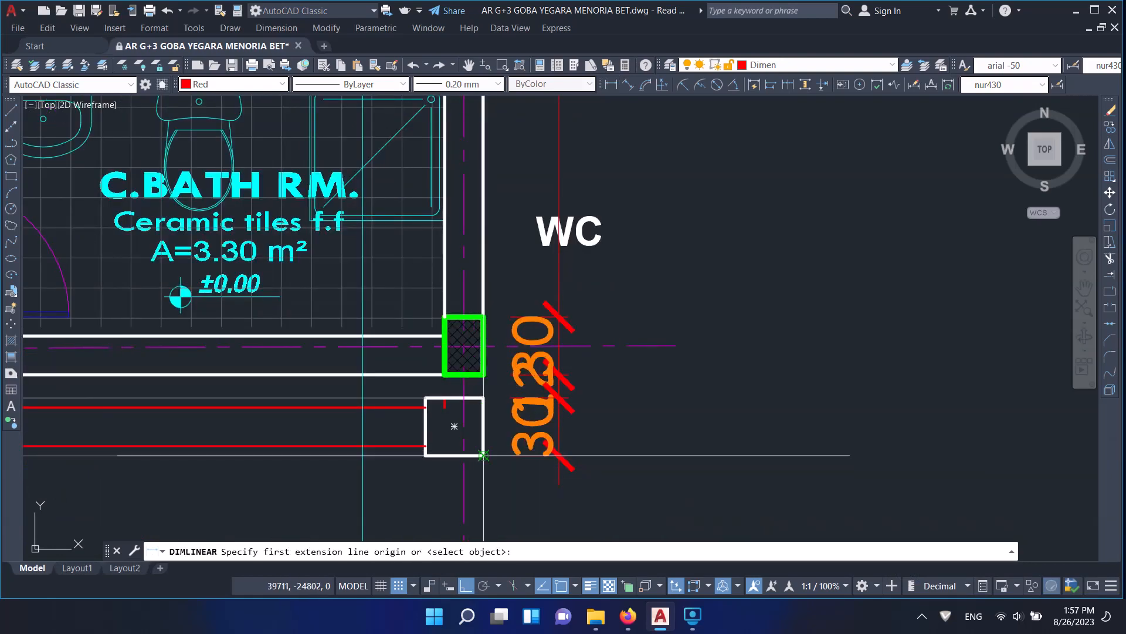
click(483, 455)
click(464, 345)
click(636, 377)
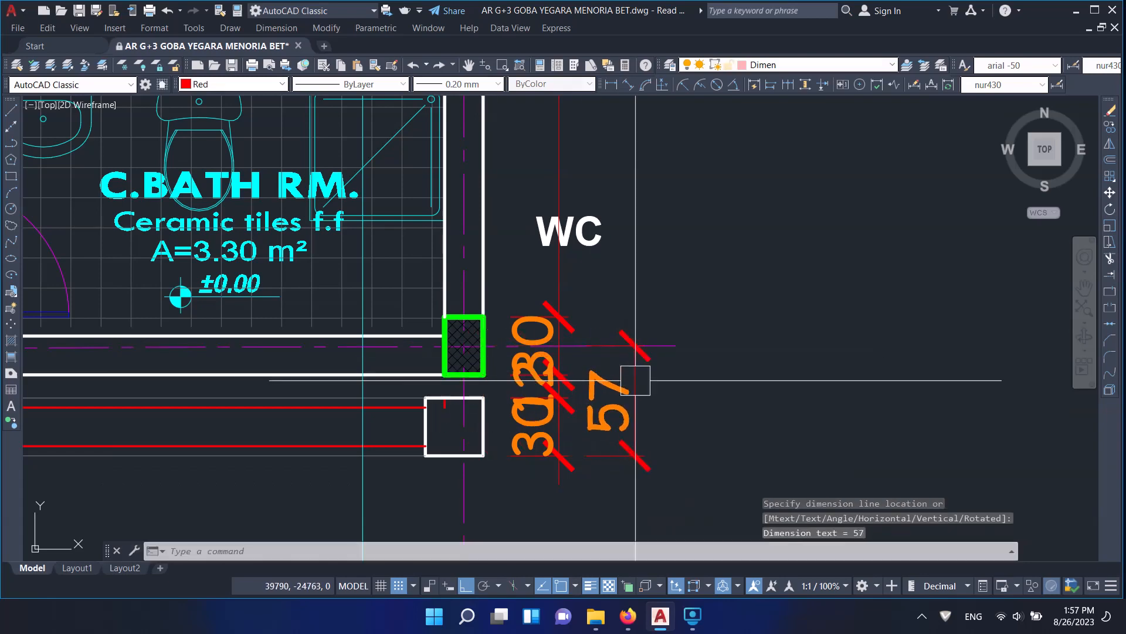
- Continue the second-row vertical dimension along grid 4 from grid line C to grid lines B and A
click(788, 85)
scroll(541, 189, down, 5)
scroll(528, 252, up, 6)
click(512, 376)
middle_drag(513, 135, 502, 457)
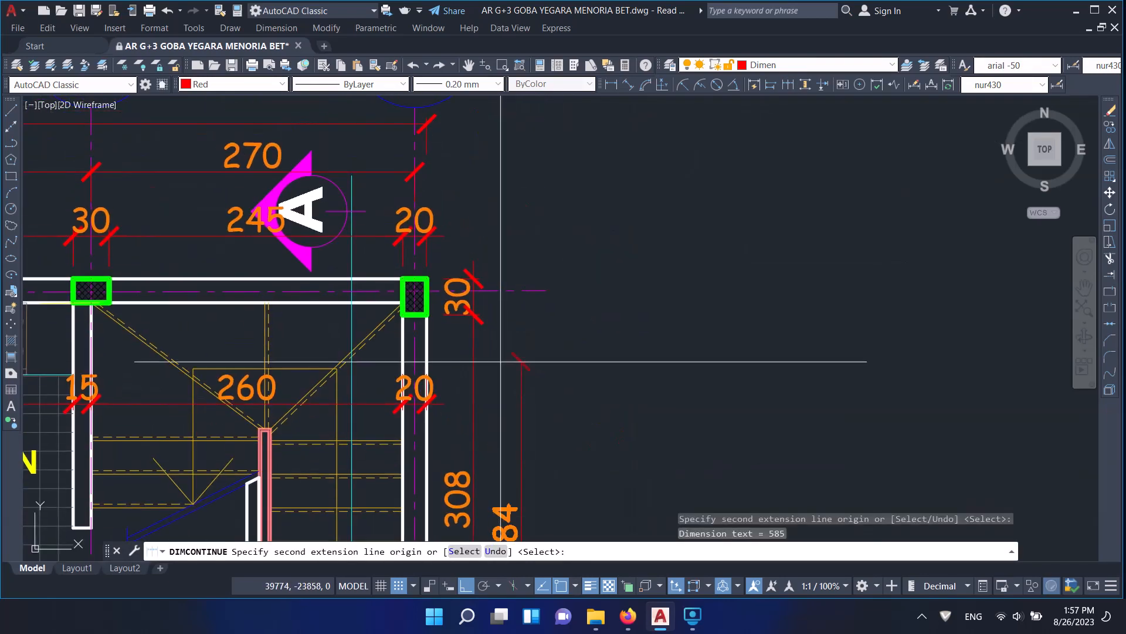
click(500, 291)
key(Return)
- Delete the stray WC text outside the grid 4 wall beside the common bathroom
scroll(500, 291, down, 5)
scroll(498, 431, up, 8)
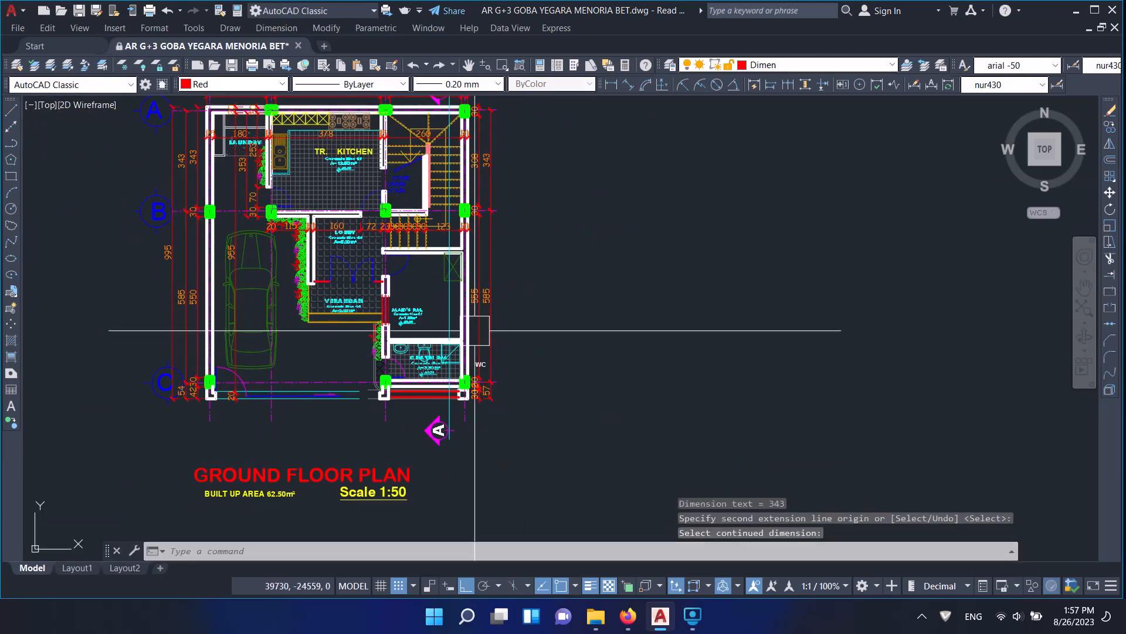
click(524, 474)
key(Delete)
- Add an overall vertical linear dimension from the building's upper outer corner to the gate pier's bottom, in a third row beyond grid 4
scroll(499, 354, down, 8)
middle_drag(475, 223, 468, 261)
scroll(499, 135, up, 2)
click(611, 86)
middle_drag(472, 342, 500, 190)
scroll(508, 234, up, 4)
scroll(495, 234, up, 4)
click(489, 271)
scroll(489, 271, down, 6)
middle_drag(492, 517, 492, 459)
scroll(492, 458, up, 5)
middle_drag(585, 399, 577, 373)
click(578, 373)
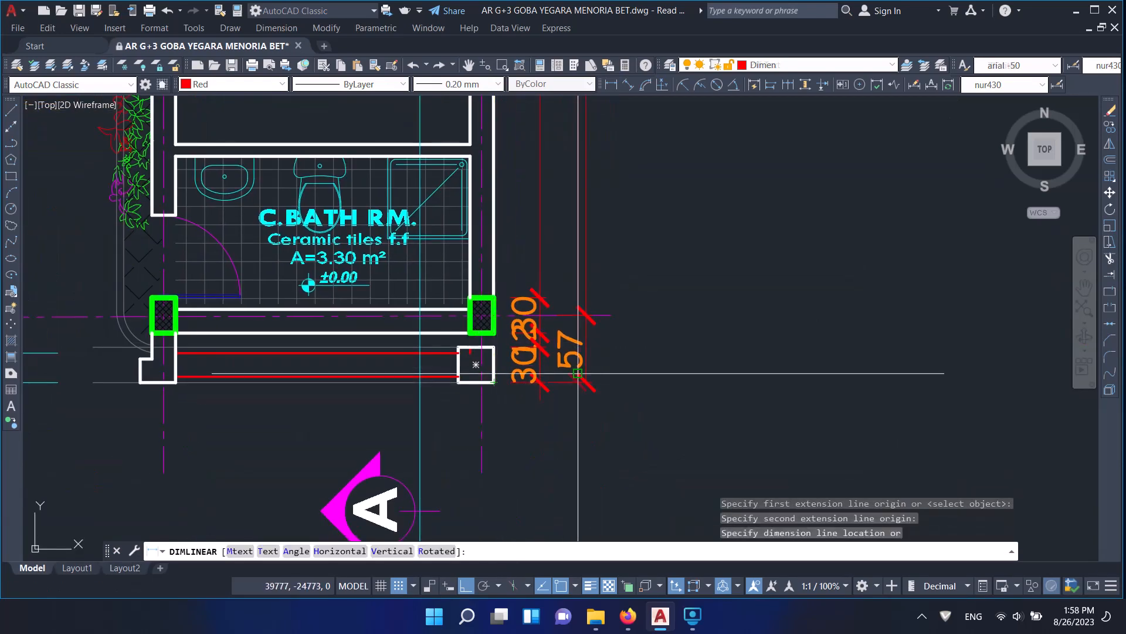
click(647, 371)
- Add a vertical linear dimension between the two red lines of the boundary wall below C. Bath Rm
scroll(648, 371, down, 4)
middle_drag(616, 117, 659, 332)
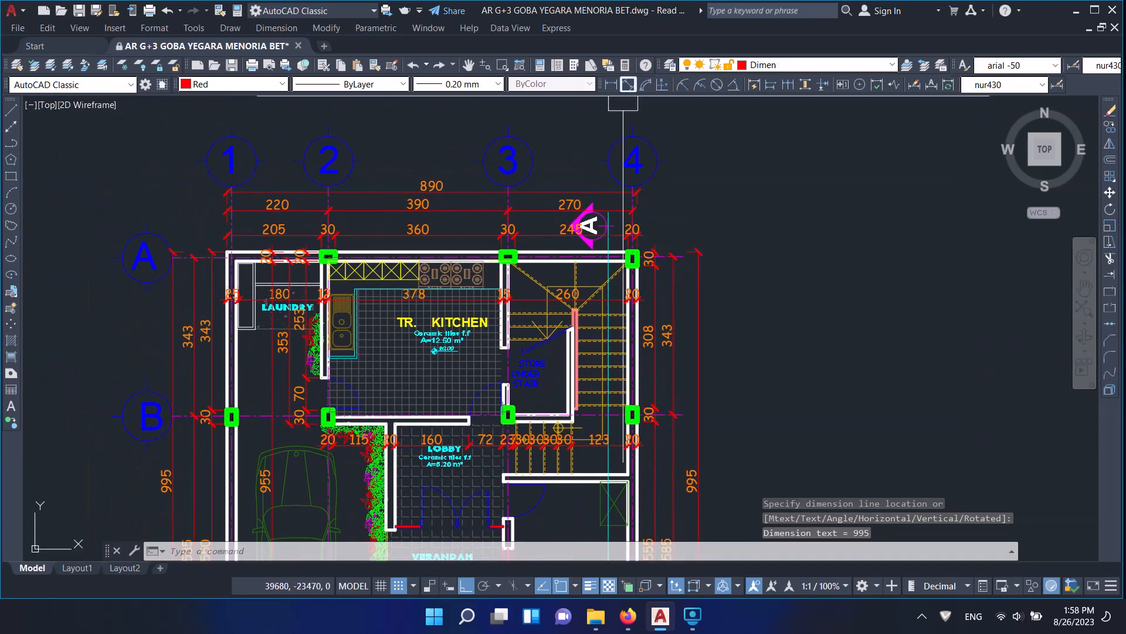
click(611, 85)
middle_drag(586, 538, 576, 258)
scroll(575, 392, up, 4)
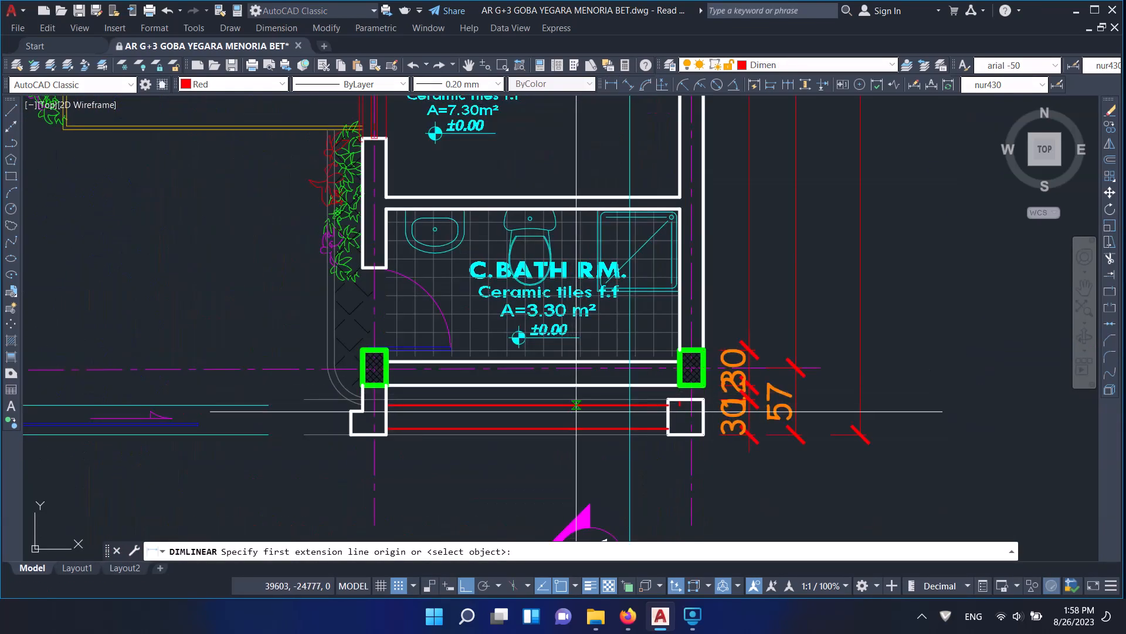
click(594, 429)
click(593, 405)
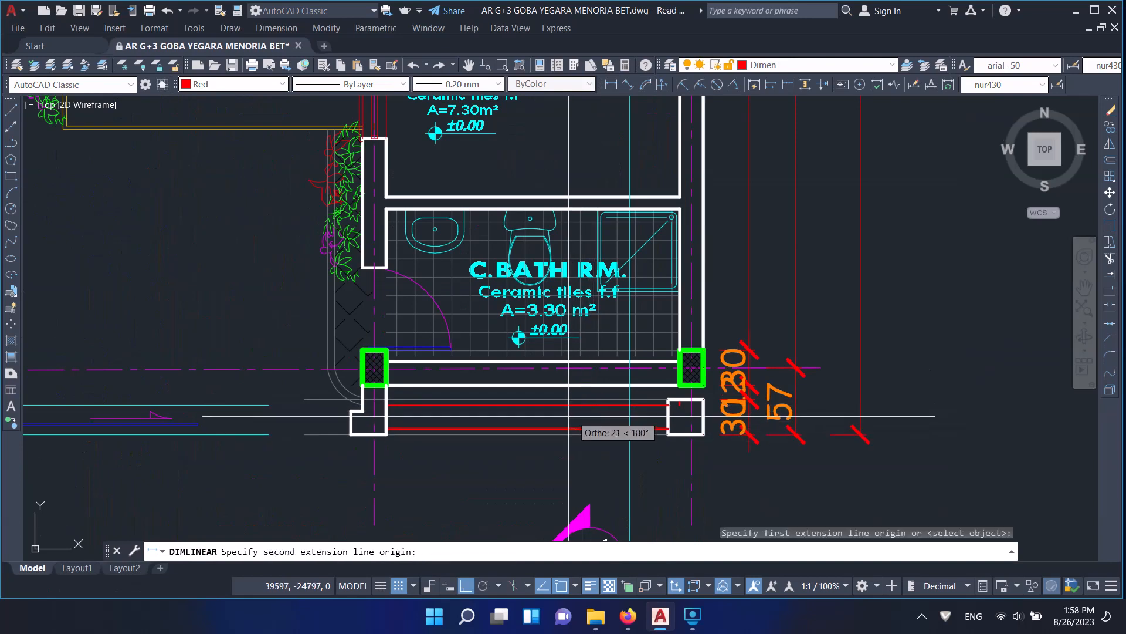
click(575, 381)
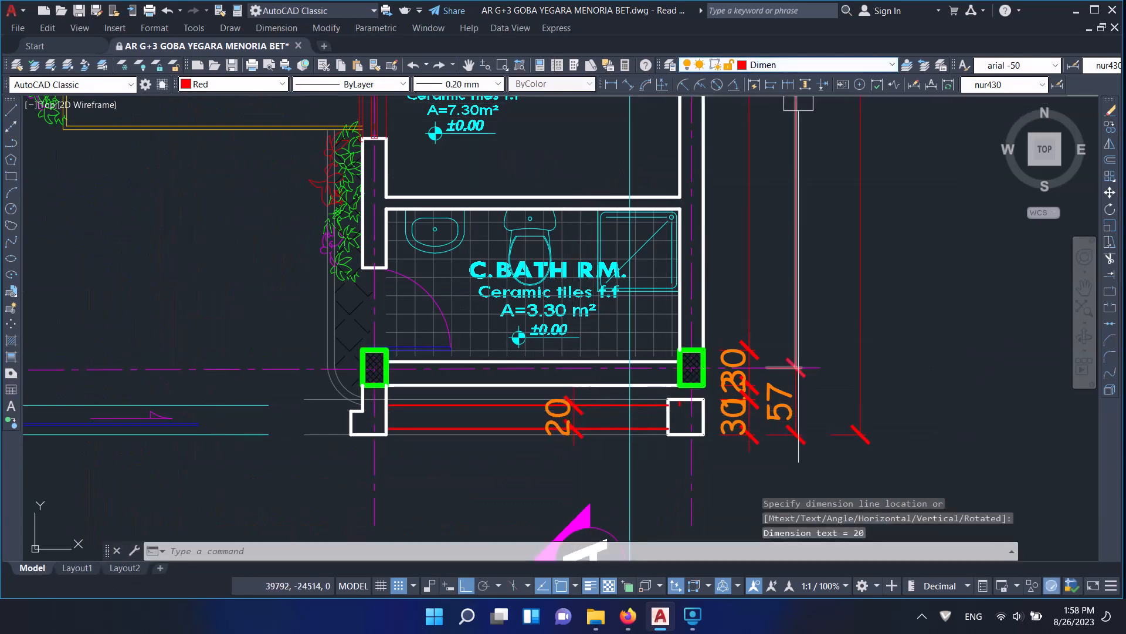
- Continue the interior vertical dimensions across the bathroom's lower wall, bathroom, partition, Maid's Rm. and the wall below the stair
click(788, 85)
click(595, 385)
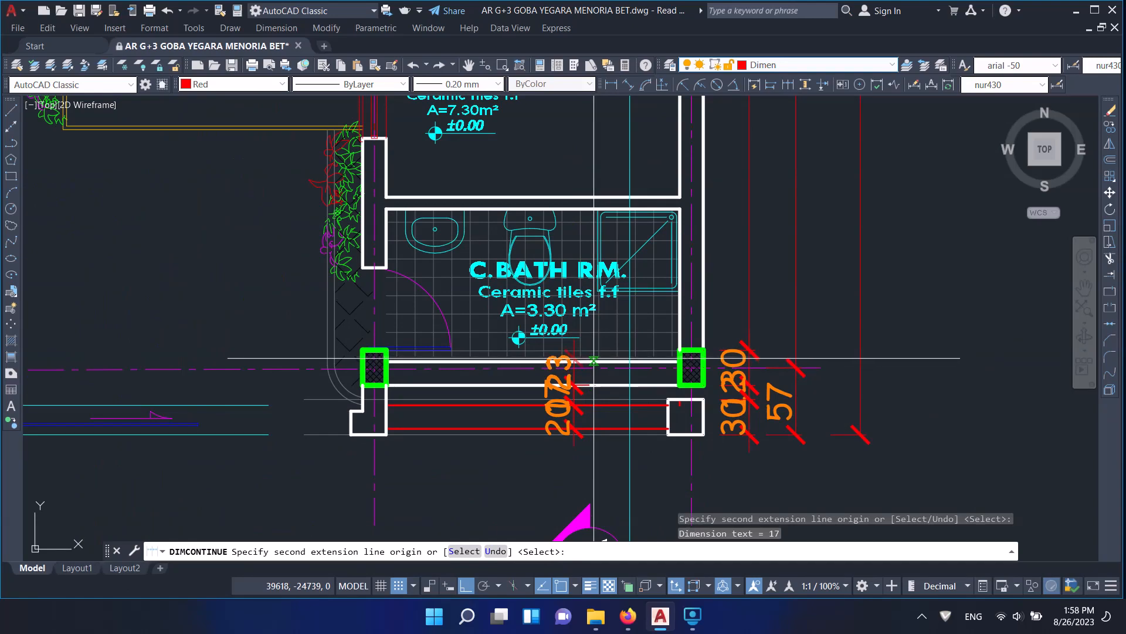
click(594, 360)
scroll(604, 206, up, 2)
click(607, 211)
click(618, 179)
scroll(581, 252, down, 3)
middle_drag(611, 269, 601, 466)
click(573, 234)
scroll(552, 201, up, 4)
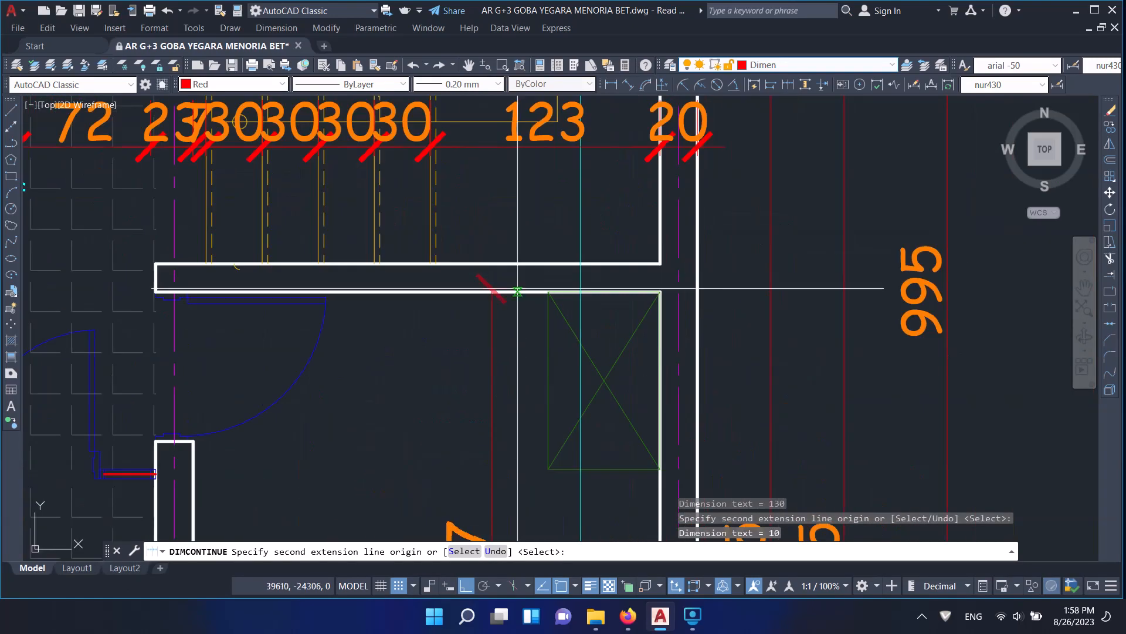
click(533, 262)
- Continue the interior vertical chain past the lower stair flight and along each tread line of the upper flight
middle_drag(546, 177, 519, 432)
middle_drag(513, 221, 509, 289)
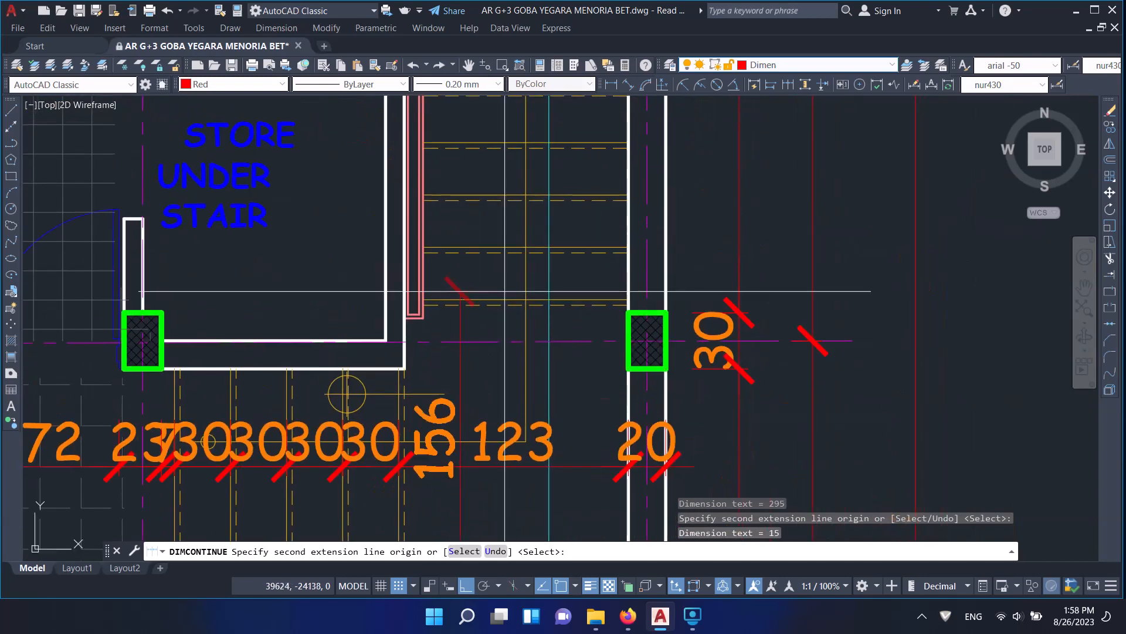
scroll(505, 294, up, 4)
click(509, 307)
click(521, 168)
middle_drag(520, 169, 486, 419)
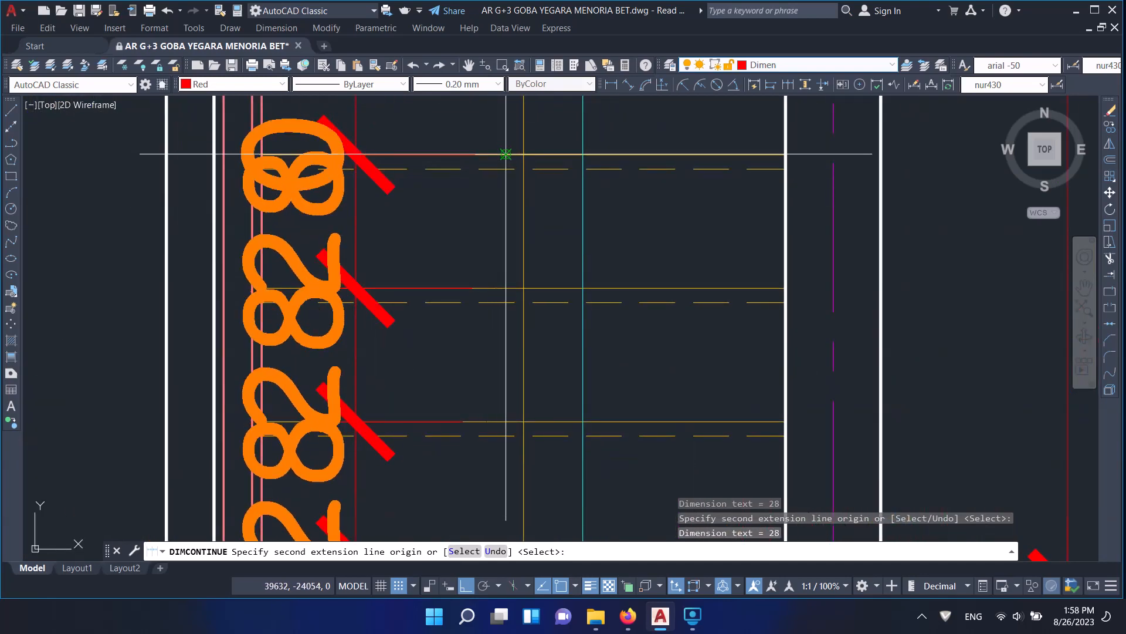
middle_drag(502, 298, 478, 392)
middle_drag(482, 236, 469, 282)
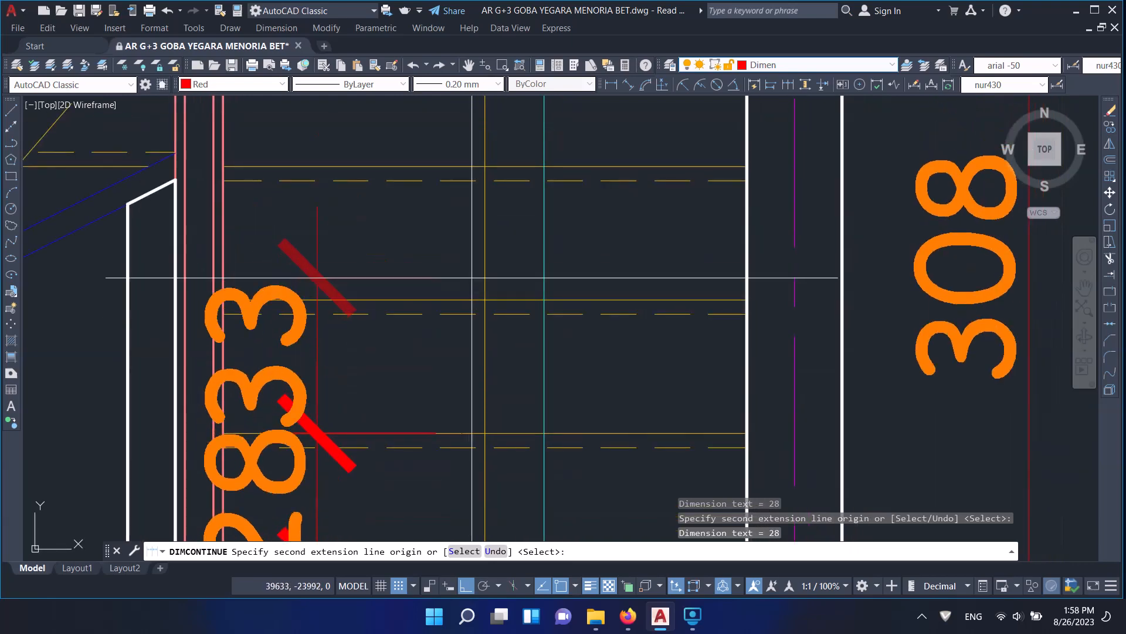
scroll(472, 296, down, 5)
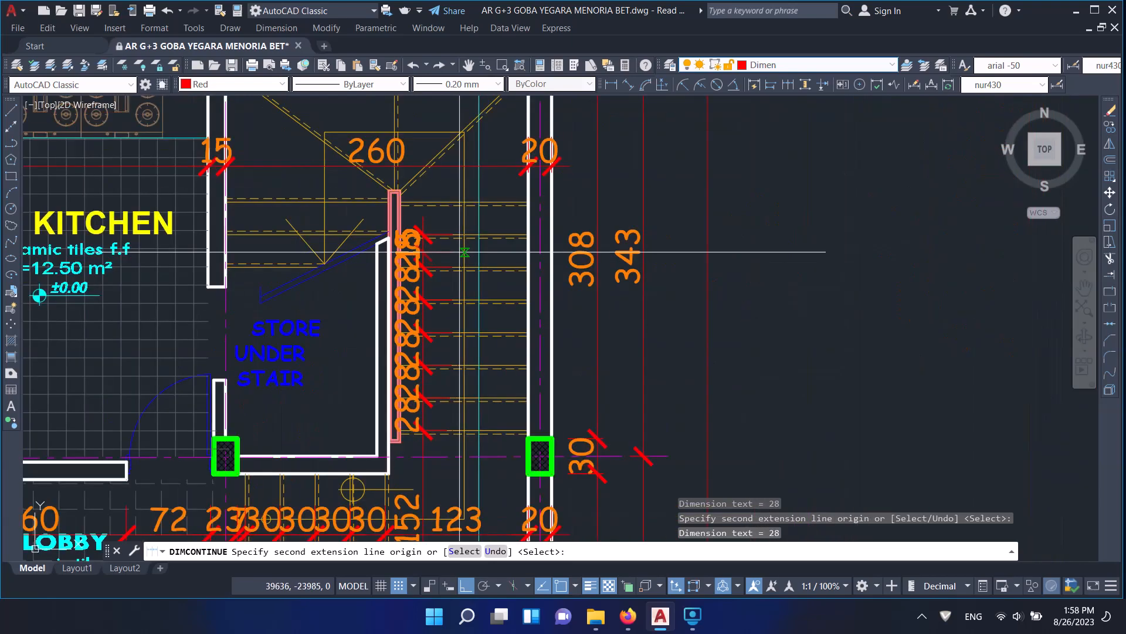
scroll(470, 298, up, 4)
click(448, 367)
- Continue the chain across the stair landing and the grid A wall thickness, and end the continued dimensions
middle_drag(453, 194, 450, 371)
click(455, 201)
click(464, 142)
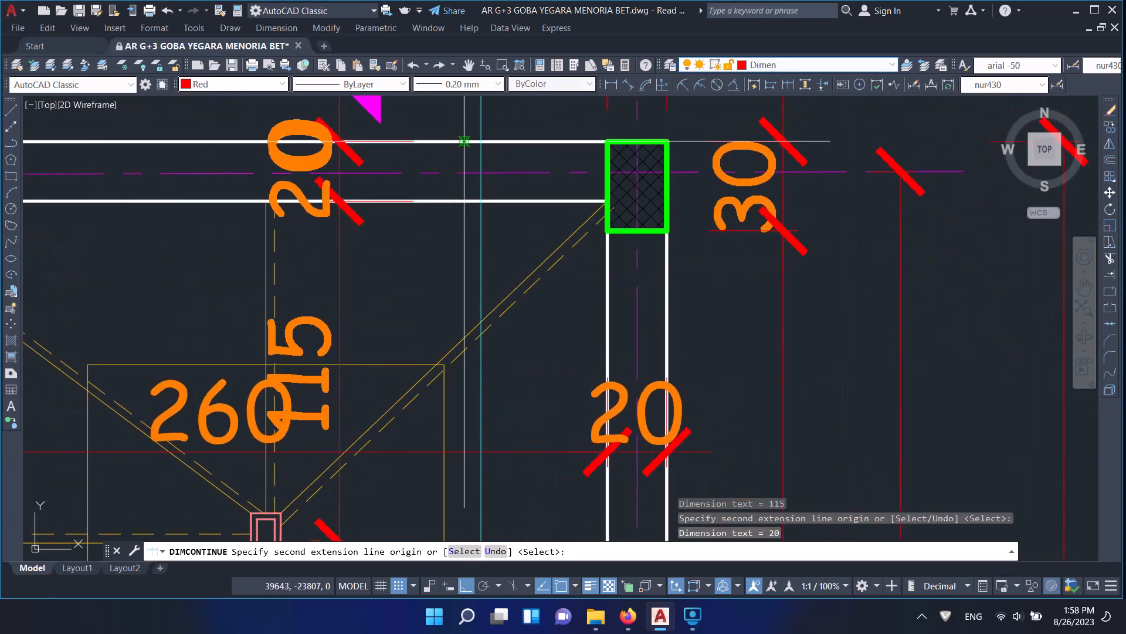
scroll(464, 141, down, 6)
key(Return)
key(Return)
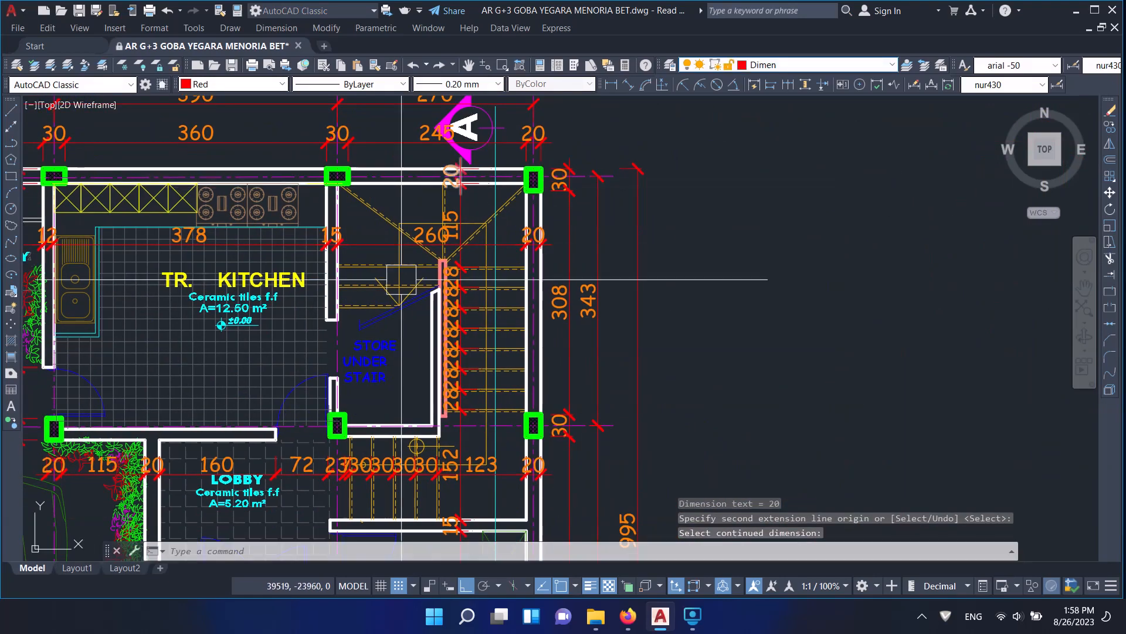
- Add a horizontal linear dimension across the thickness of the grid 4 wall beside Maid's Rm
scroll(427, 249, down, 2)
middle_drag(394, 285, 527, 239)
click(611, 84)
middle_drag(571, 388, 560, 248)
scroll(620, 348, up, 4)
middle_drag(615, 388, 630, 315)
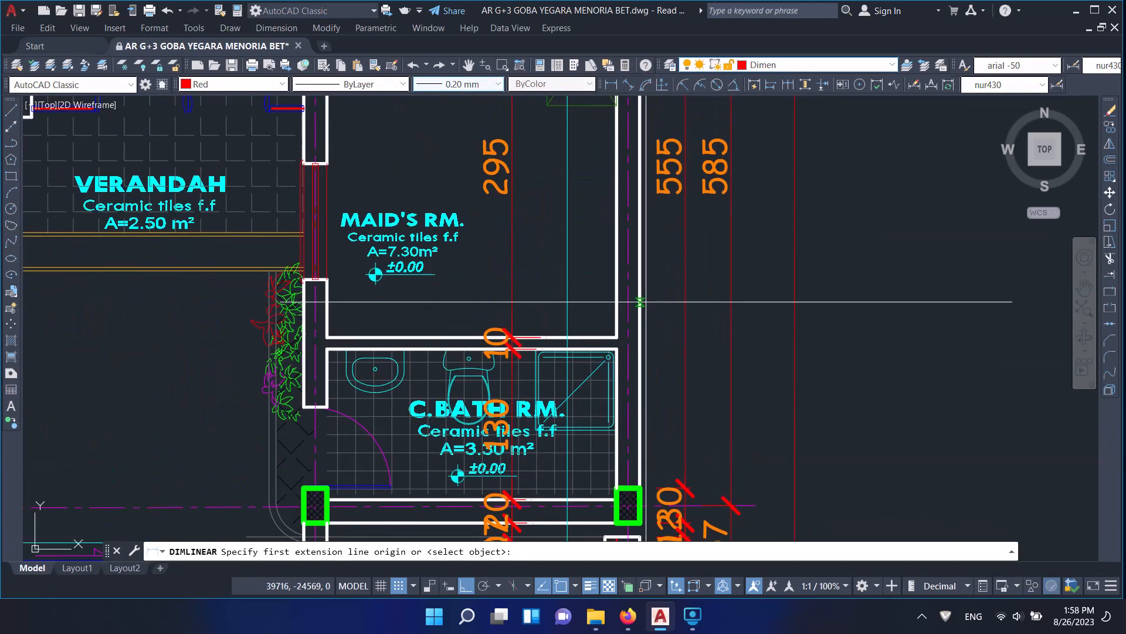
click(640, 302)
click(615, 299)
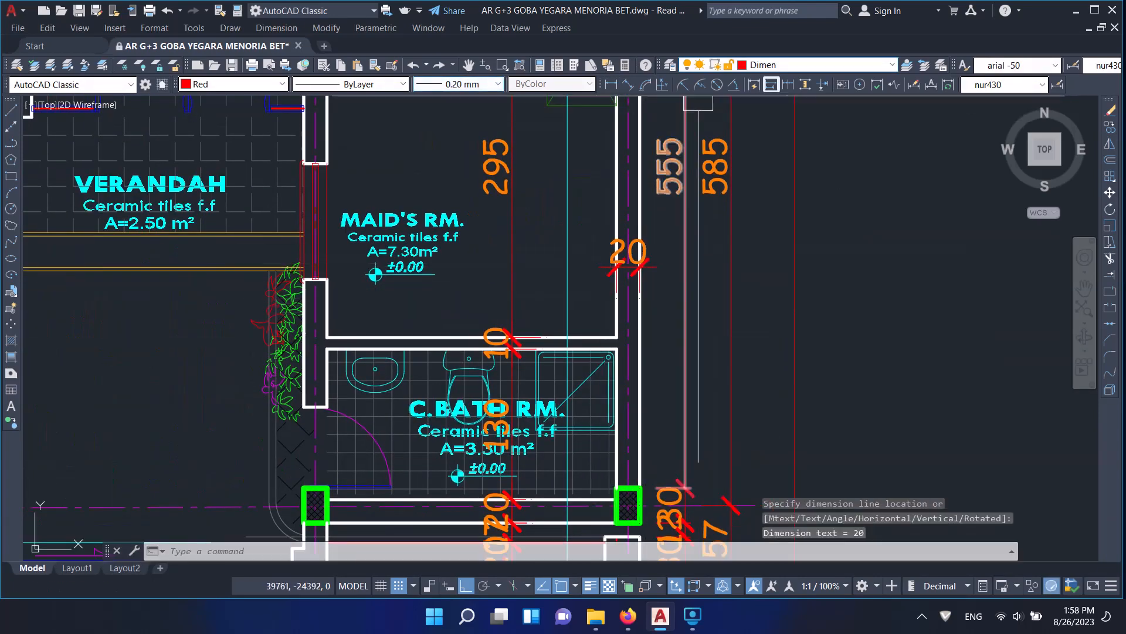
- Continue the horizontal dimensions across the width of Maid's Rm. and the thickness of the grid 3 wall
click(787, 85)
click(315, 278)
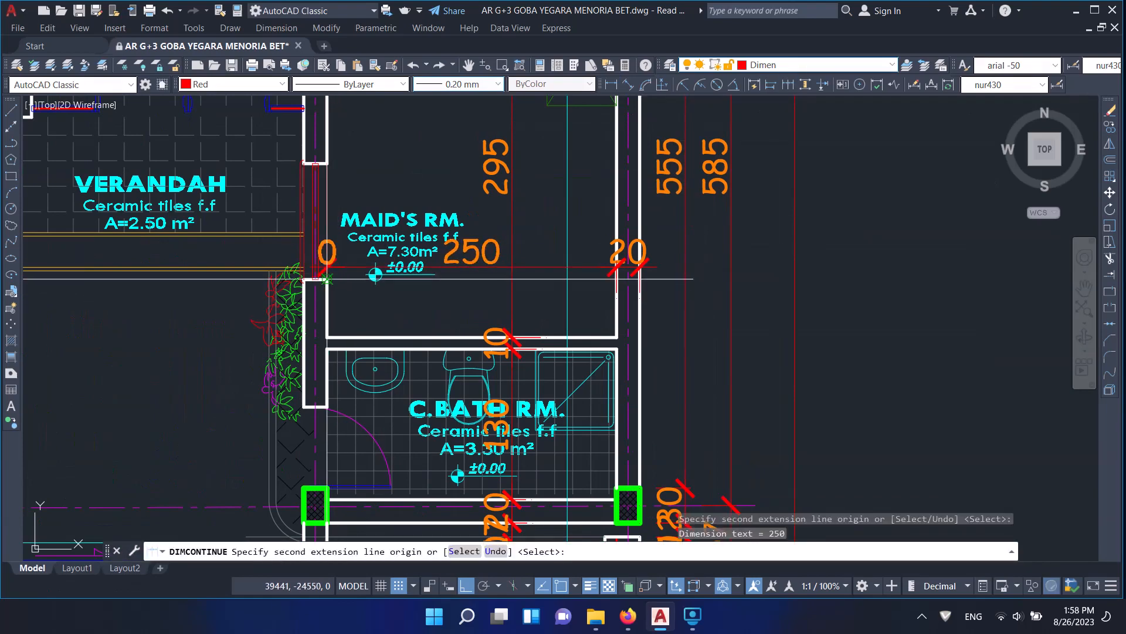
click(303, 283)
key(Return)
scroll(303, 282, down, 4)
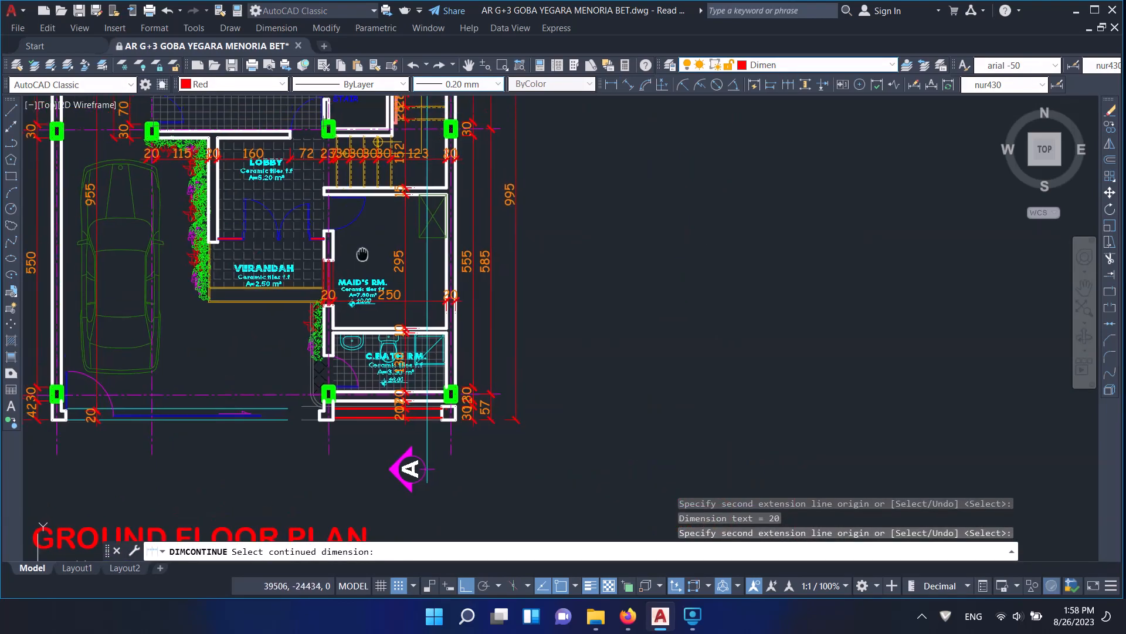
key(Return)
- Add a vertical linear dimension for the projecting part of the grid 3 gate pier, placed outside the pier
click(611, 85)
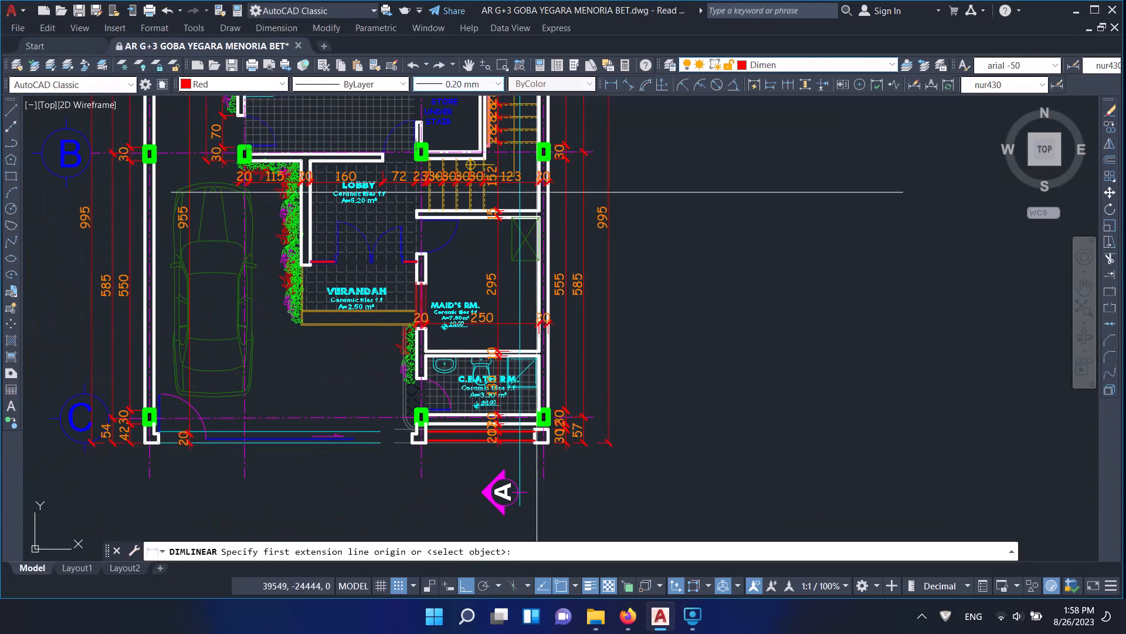
scroll(388, 452, up, 4)
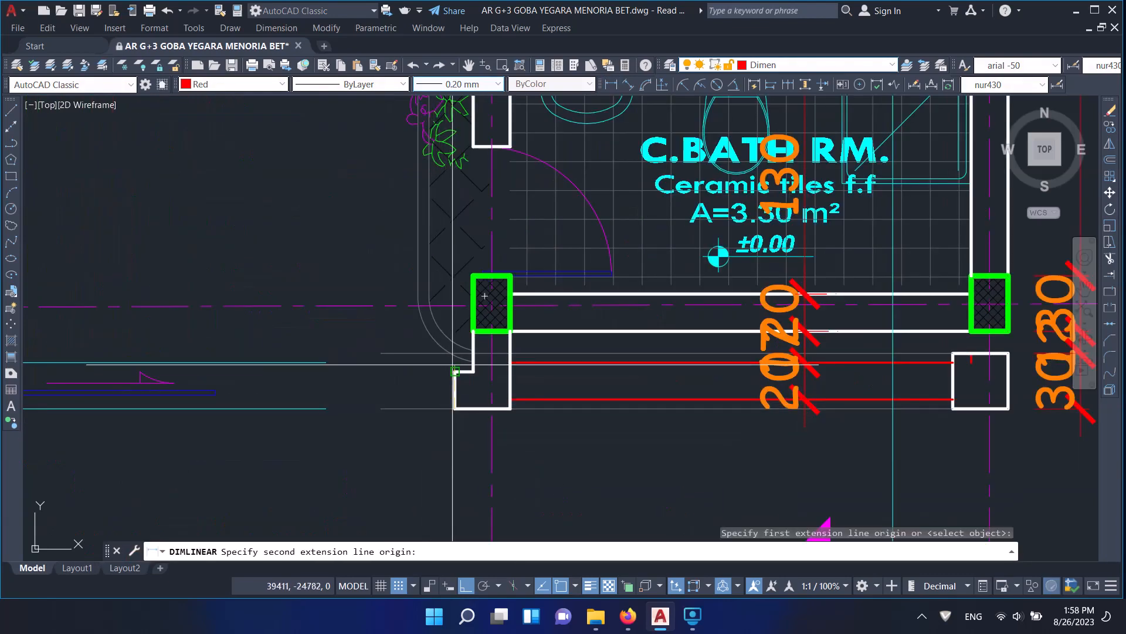
click(456, 371)
click(410, 390)
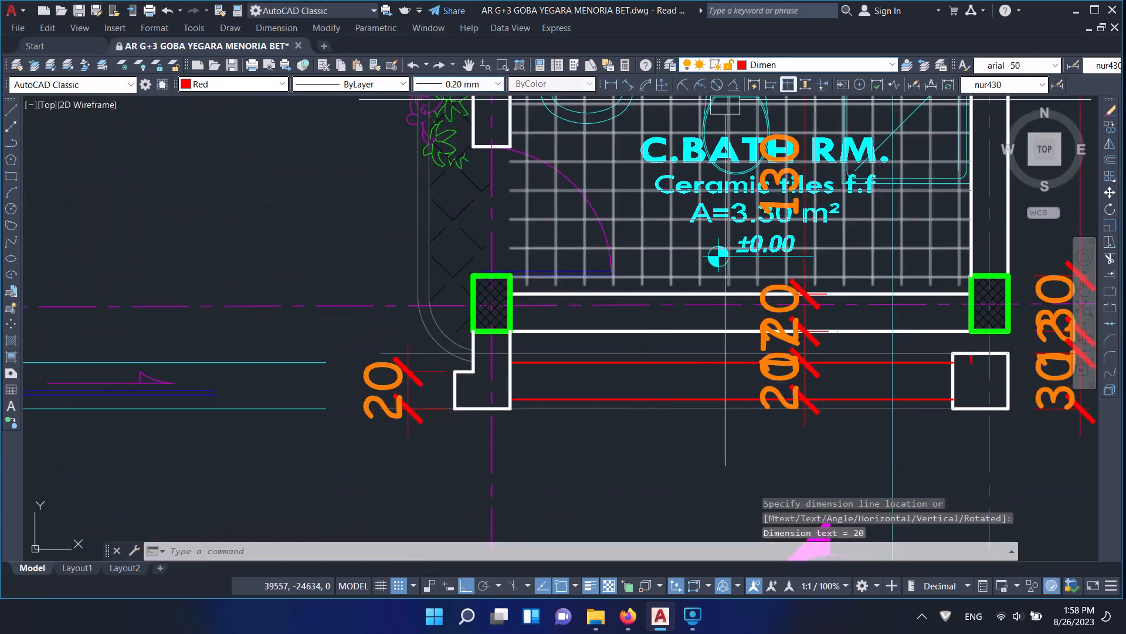
- Continue the vertical dimensions along grid 3 past the grid C column, the bathroom door opening and the wall piece above it
click(788, 84)
click(492, 303)
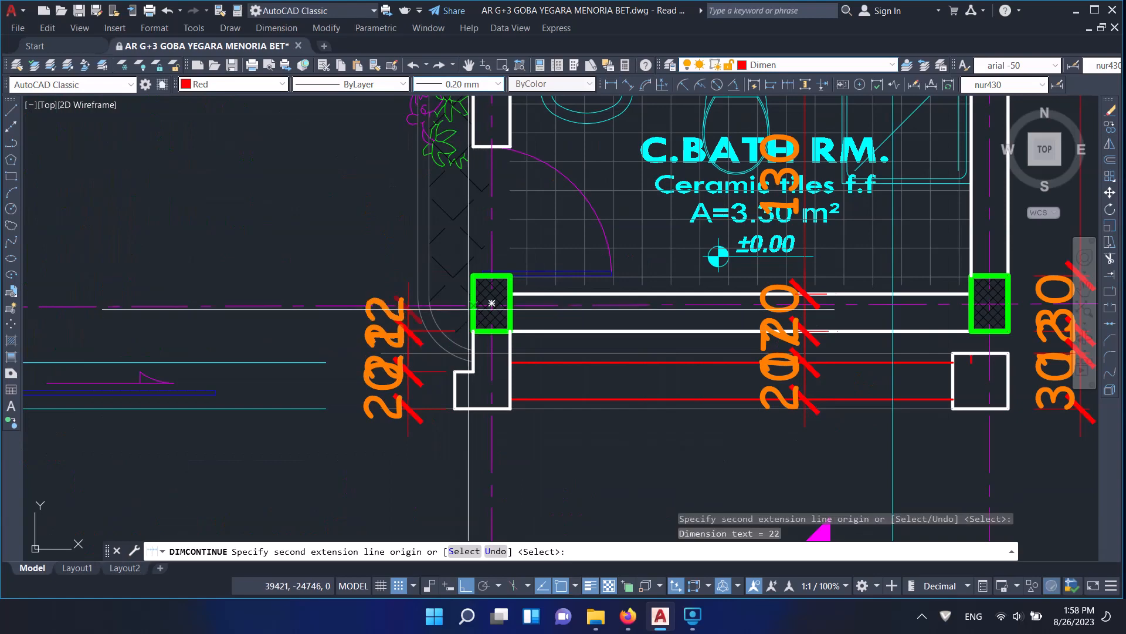
click(474, 276)
click(474, 147)
middle_drag(473, 147, 472, 468)
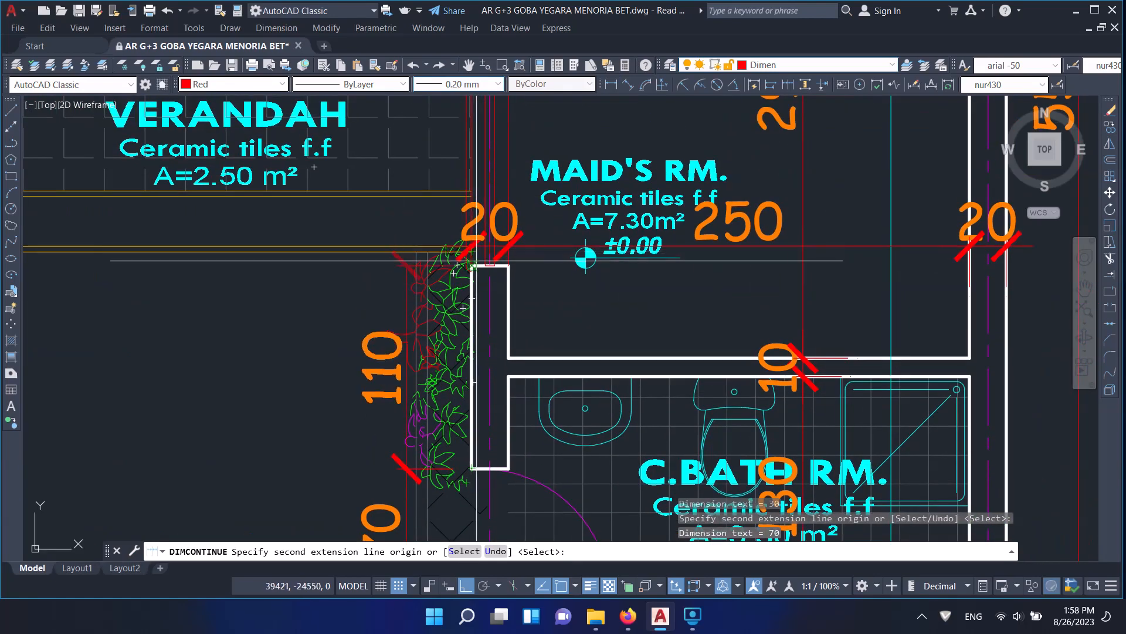
click(471, 265)
- Continue the grid 3 chain past the Maid's Rm. window, the wall piece, the door opening and the wall below the stair
middle_drag(472, 182, 452, 439)
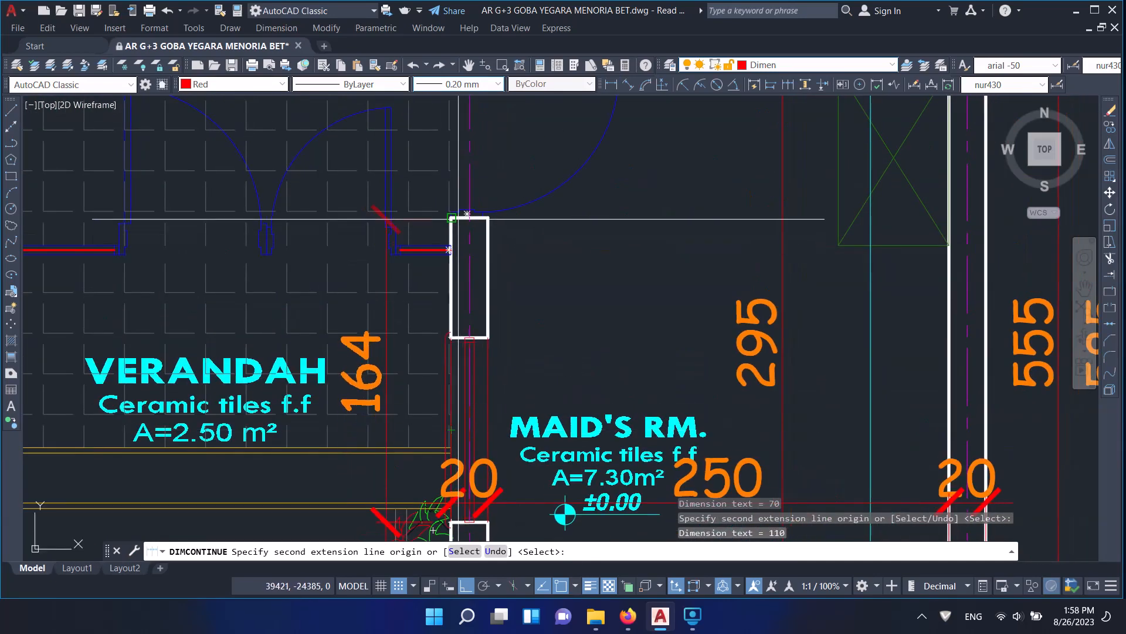
scroll(459, 337, up, 4)
click(463, 332)
scroll(463, 333, down, 4)
middle_drag(461, 150, 453, 249)
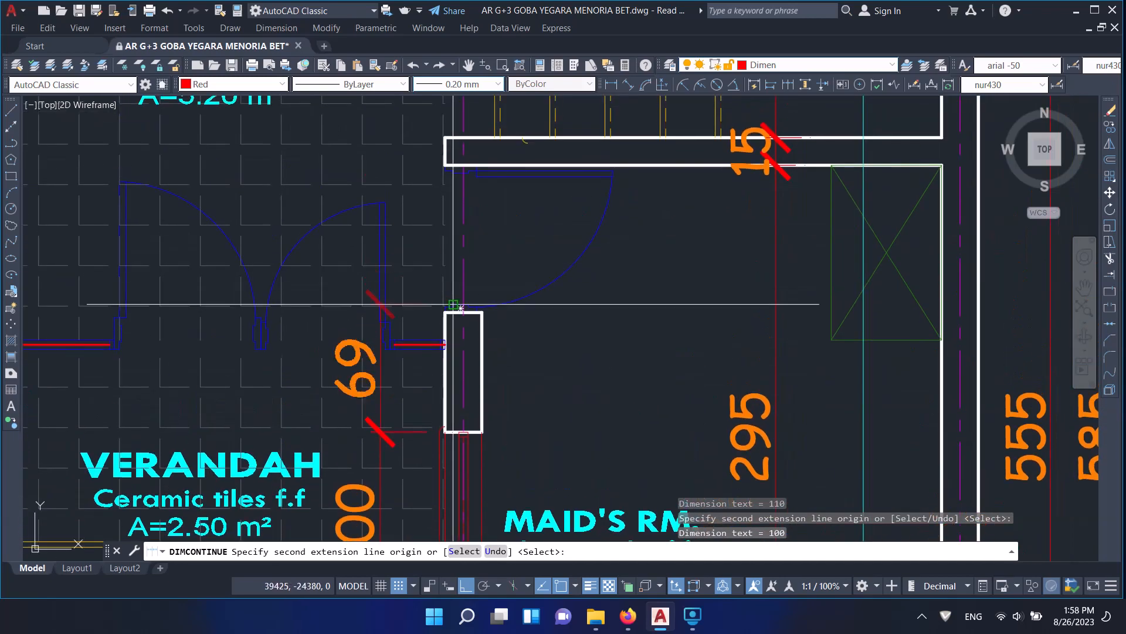
click(446, 137)
scroll(445, 137, down, 4)
middle_drag(448, 152, 452, 244)
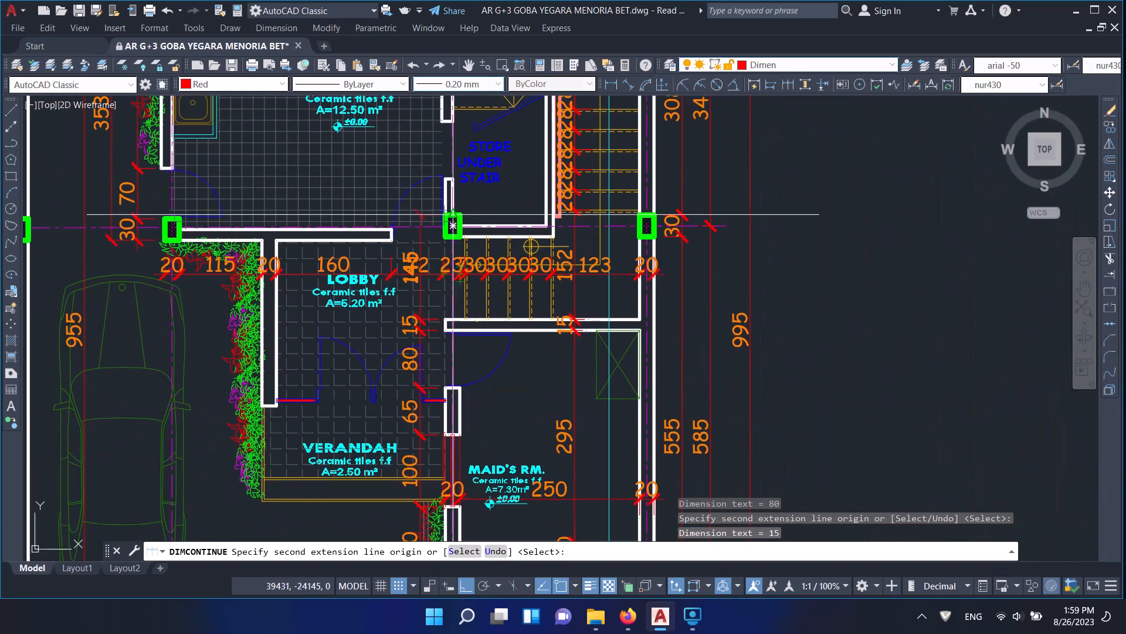
- Continue the grid 3 chain past the grid B column, the store door opening and the kitchen wall to the grid A wall, and end it
scroll(452, 244, up, 5)
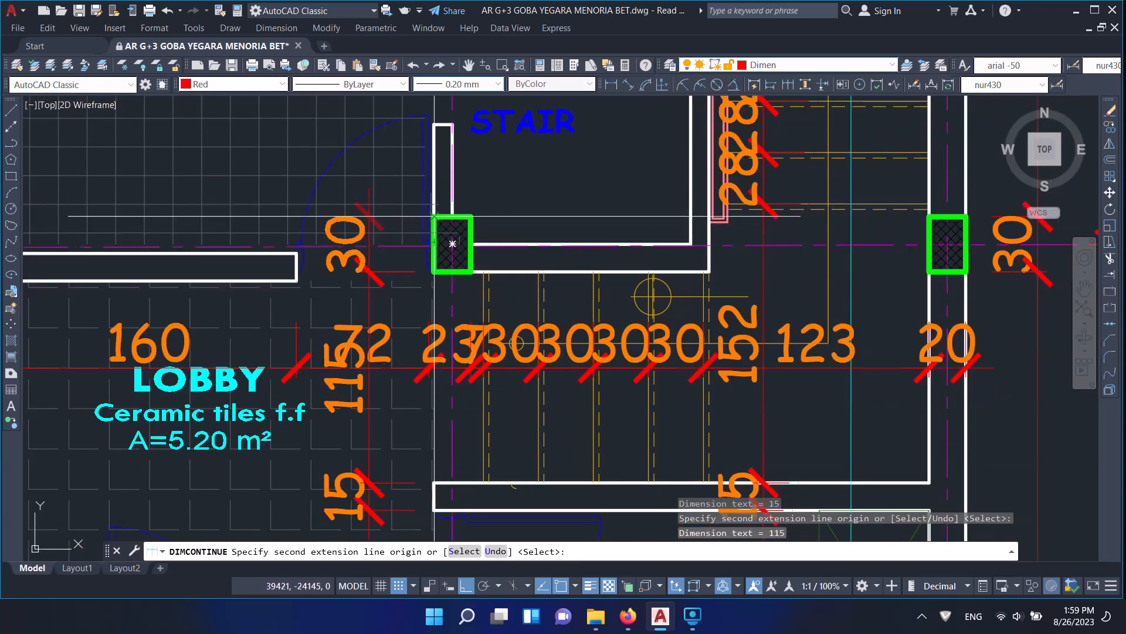
click(452, 243)
middle_drag(453, 244, 445, 379)
middle_drag(432, 237, 418, 274)
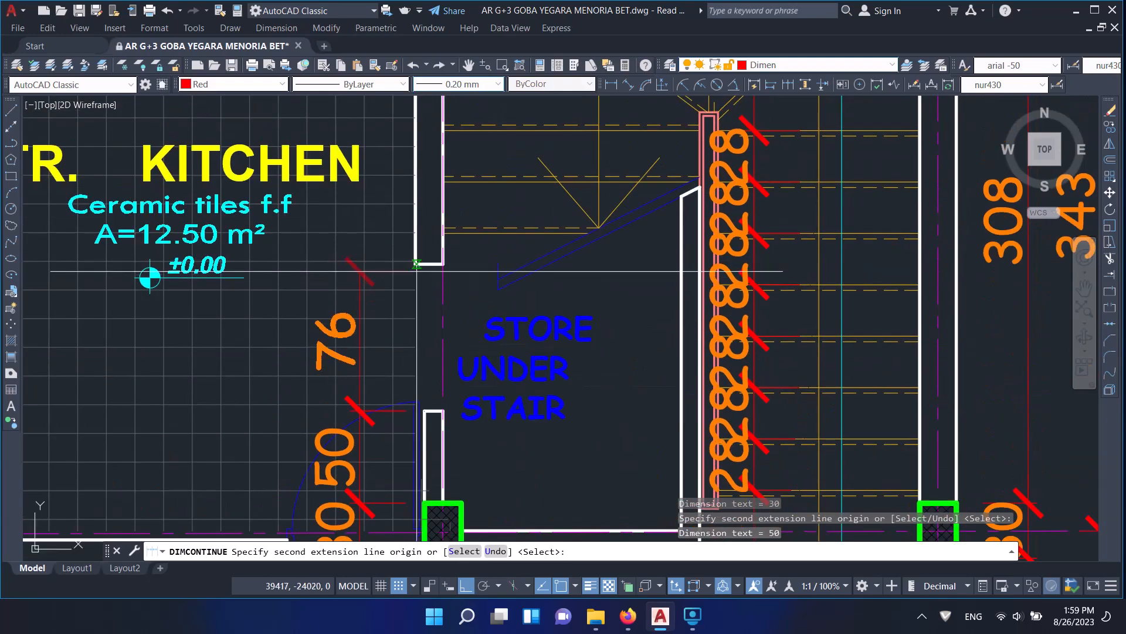
mouse_move(417, 207)
middle_down()
mouse_move(417, 403)
mouse_move(416, 379)
middle_up()
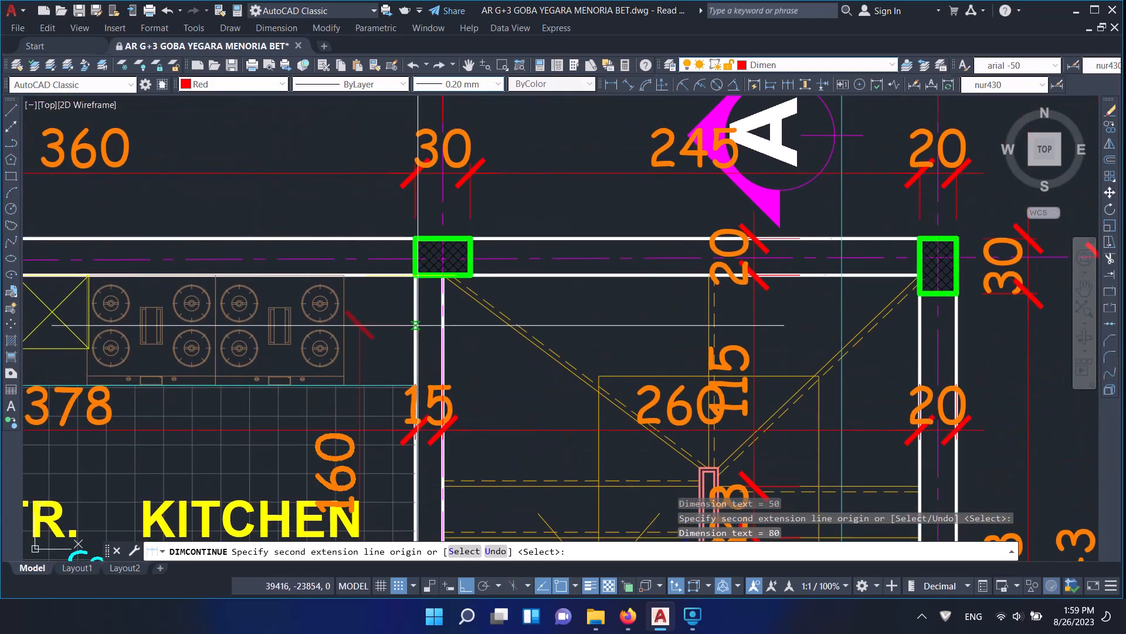
click(443, 256)
key(Return)
key(Return)
- Add a vertical linear dimension for the depth of the verandah's front step
scroll(418, 235, down, 5)
scroll(415, 301, up, 2)
mouse_move(415, 301)
middle_down()
mouse_move(432, 289)
mouse_move(372, 282)
mouse_move(376, 367)
mouse_move(484, 366)
mouse_move(477, 319)
mouse_move(479, 342)
mouse_move(468, 345)
middle_up()
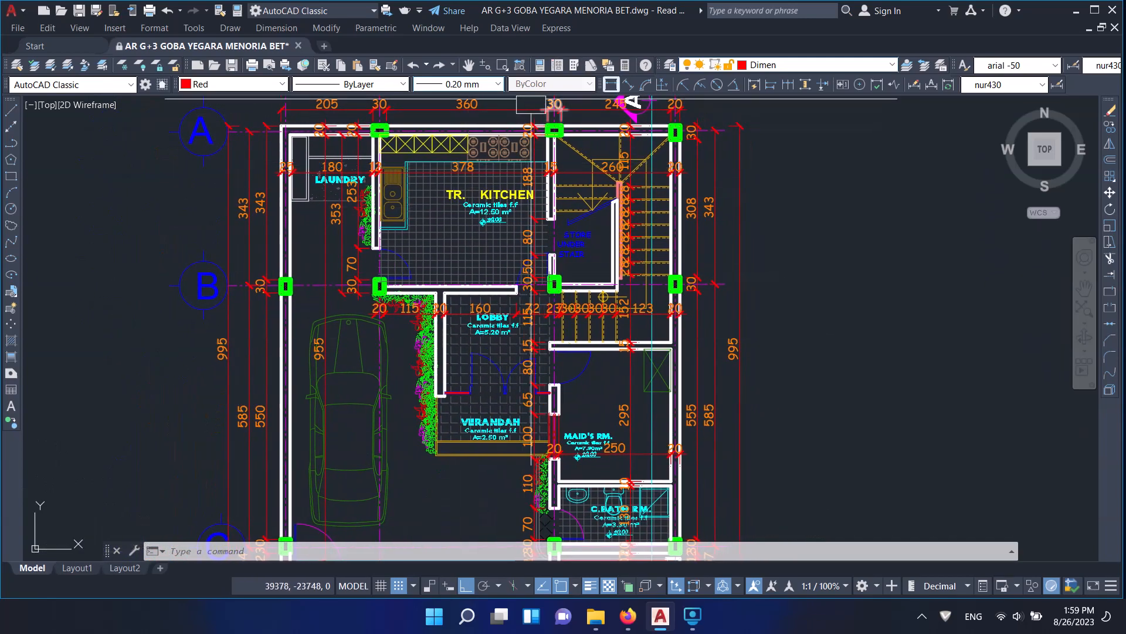
middle_drag(512, 428, 513, 364)
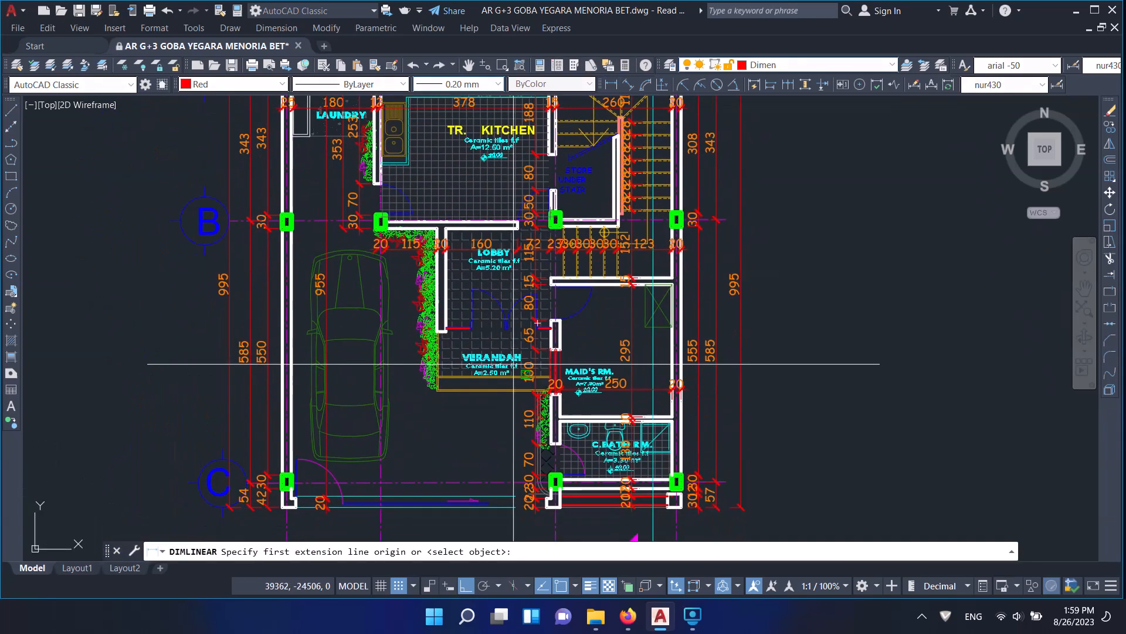
scroll(451, 411, up, 6)
click(473, 391)
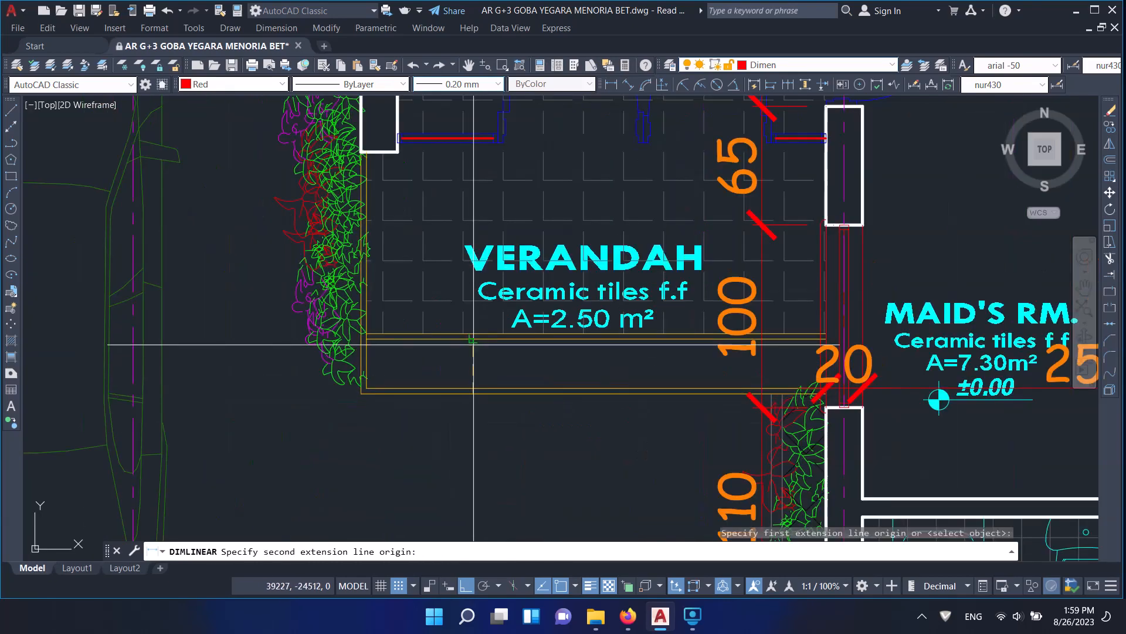
click(472, 338)
click(435, 367)
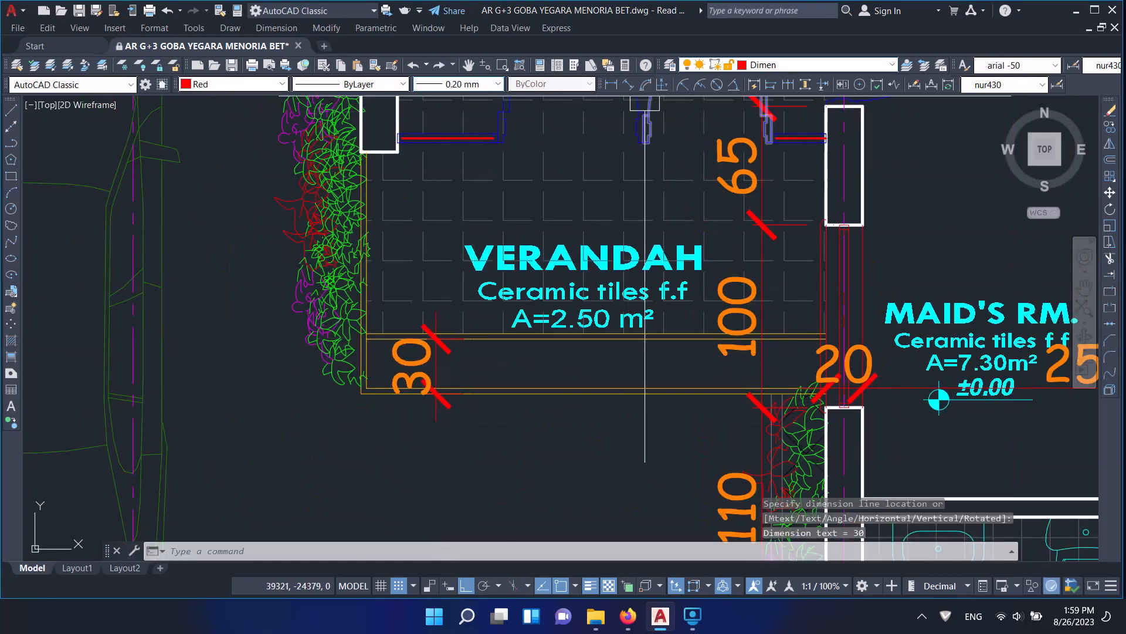
- Continue the vertical chain from the verandah's front step across the verandah depth and the door line to the lobby wall's end
click(788, 84)
middle_drag(429, 163, 418, 274)
click(457, 253)
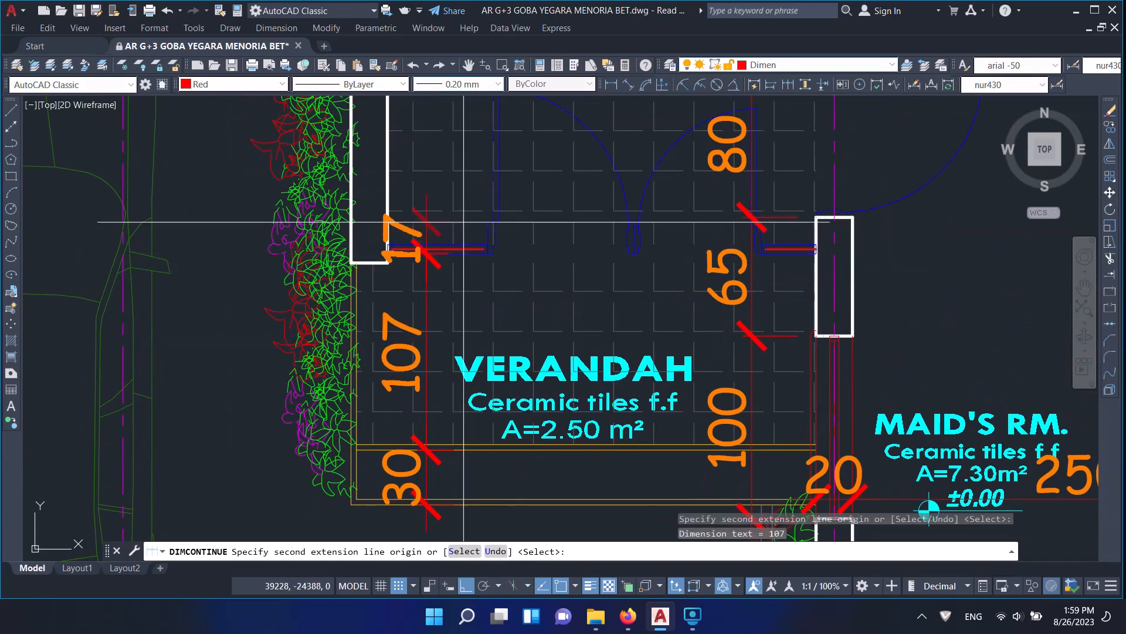
scroll(483, 291, up, 2)
click(487, 290)
scroll(478, 264, down, 3)
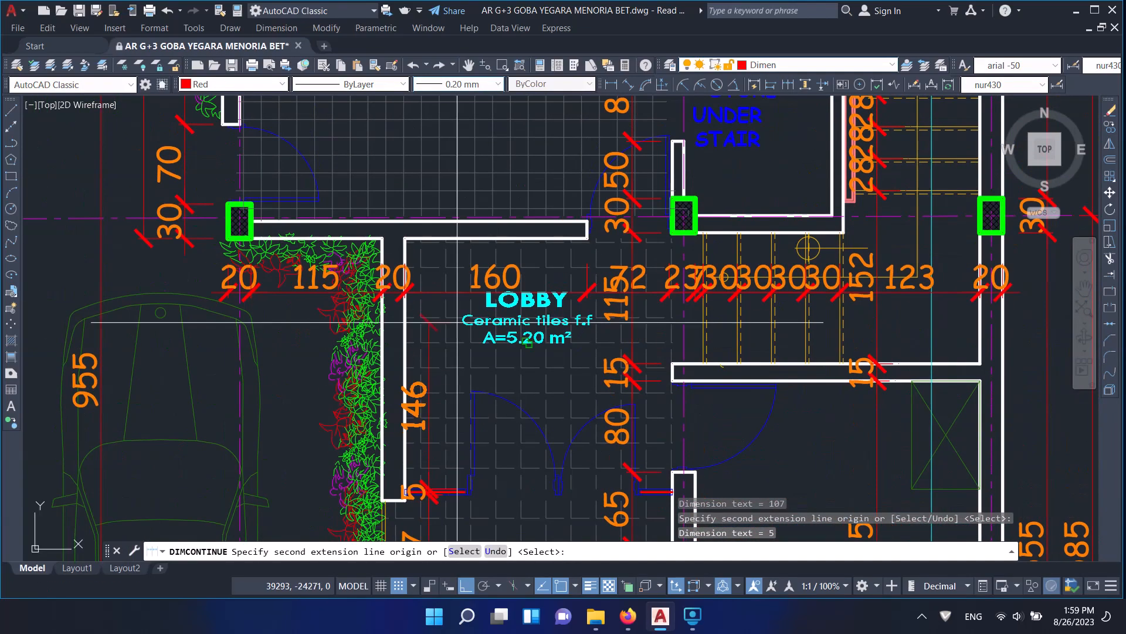
- Continue the verandah chain through the lobby, the wall on grid B and the kitchen to the grid A wall, and end it
scroll(470, 232, up, 2)
click(474, 203)
scroll(469, 203, down, 2)
middle_drag(469, 202, 472, 258)
scroll(473, 258, up, 1)
click(506, 213)
key(Return)
scroll(421, 203, up, 5)
key(Return)
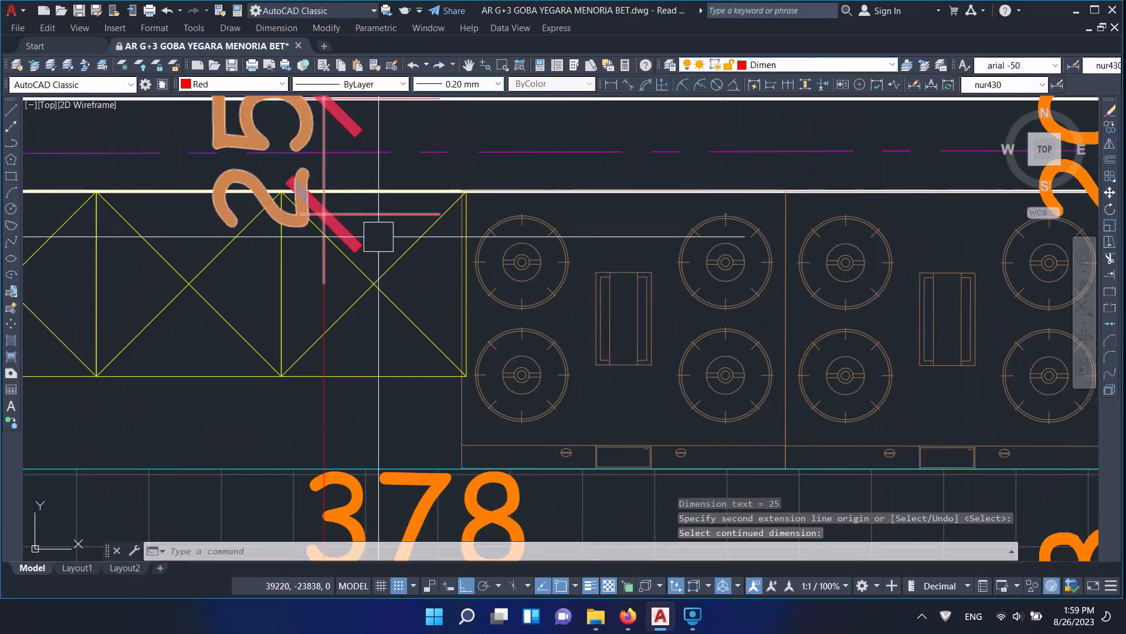
- Move the shared extension origin of the chain's last two dimensions onto the kitchen-side face of the grid A wall
scroll(388, 242, up, 2)
click(386, 234)
click(252, 305)
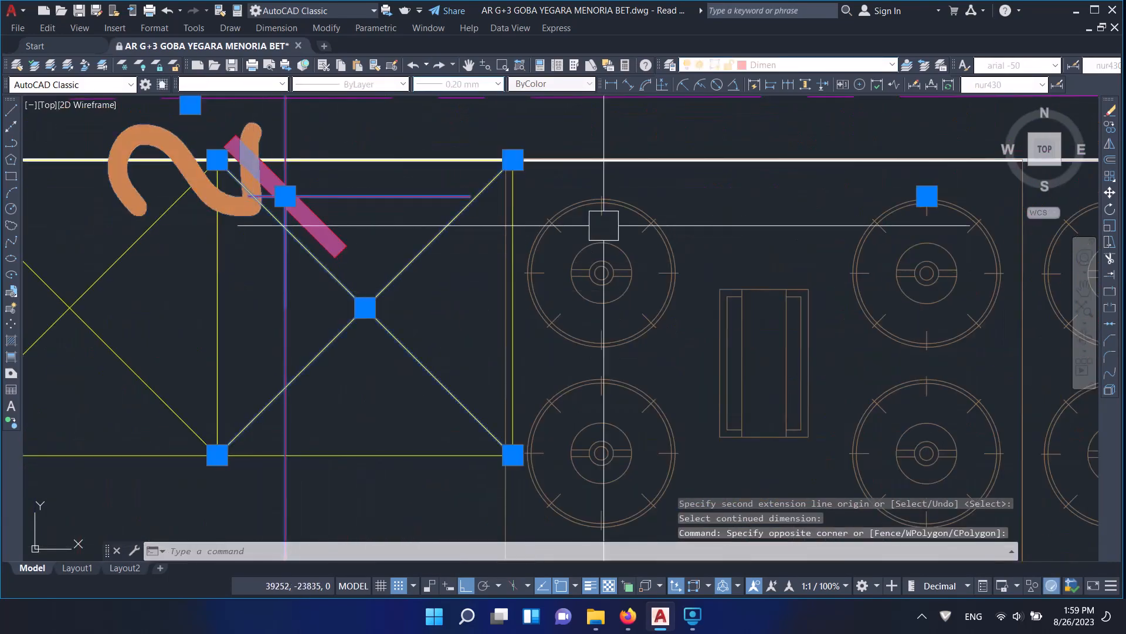
click(927, 196)
click(926, 159)
scroll(529, 215, down, 8)
key(Escape)
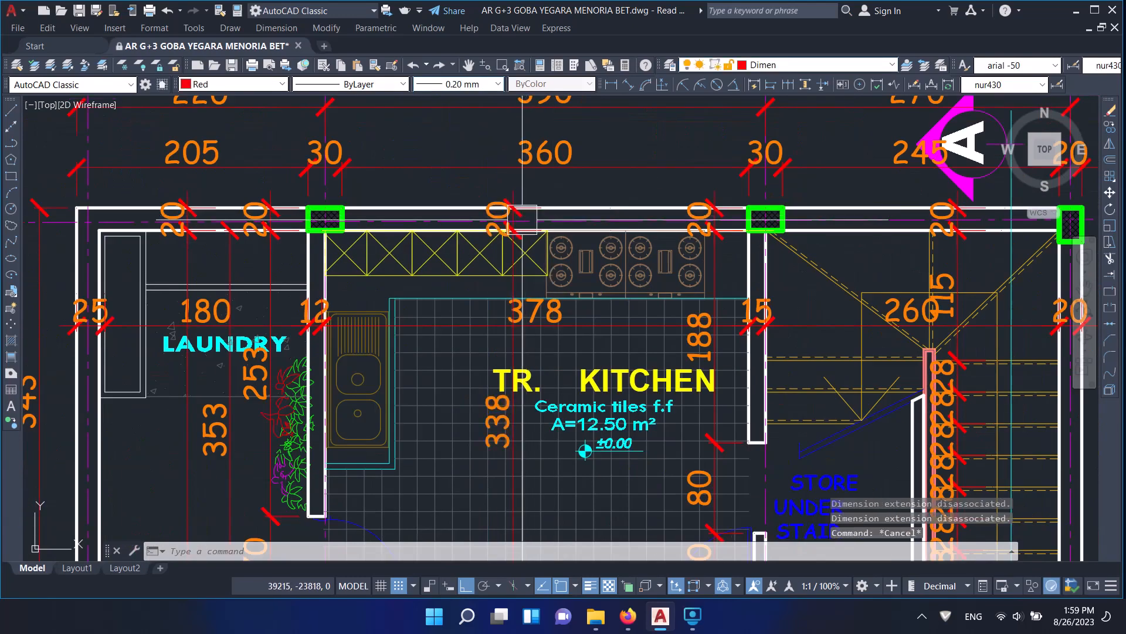
- Add a horizontal linear dimension for the width of the column at grids C and 4, placed inside the C. Bath Rm
scroll(529, 241, down, 4)
middle_drag(645, 444, 569, 200)
click(610, 84)
scroll(664, 422, up, 4)
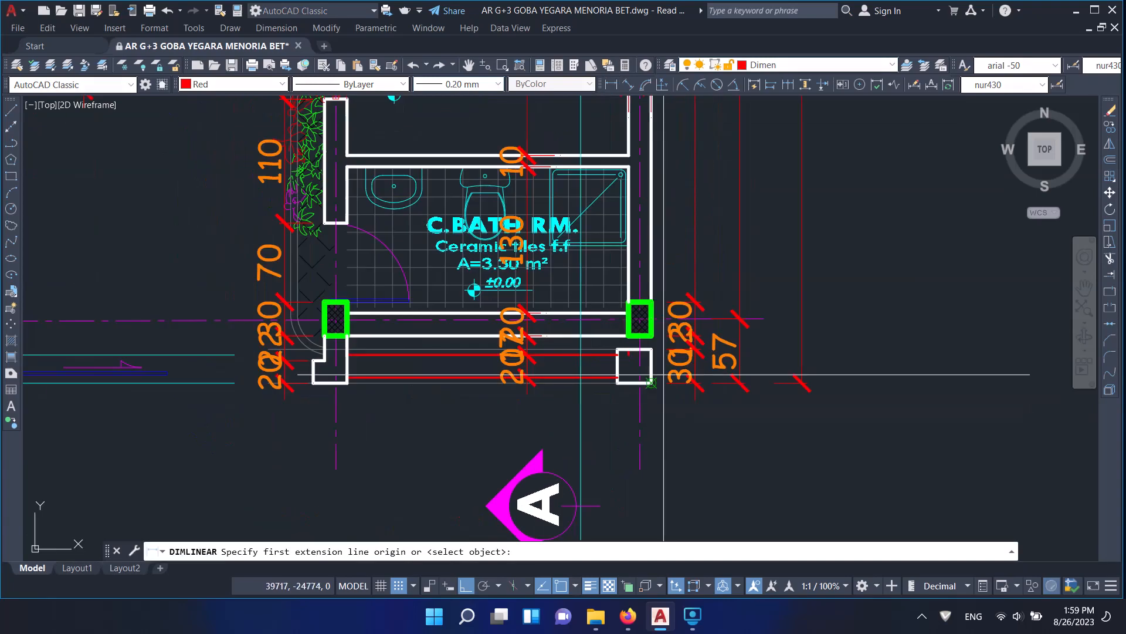
click(651, 302)
click(629, 301)
click(639, 269)
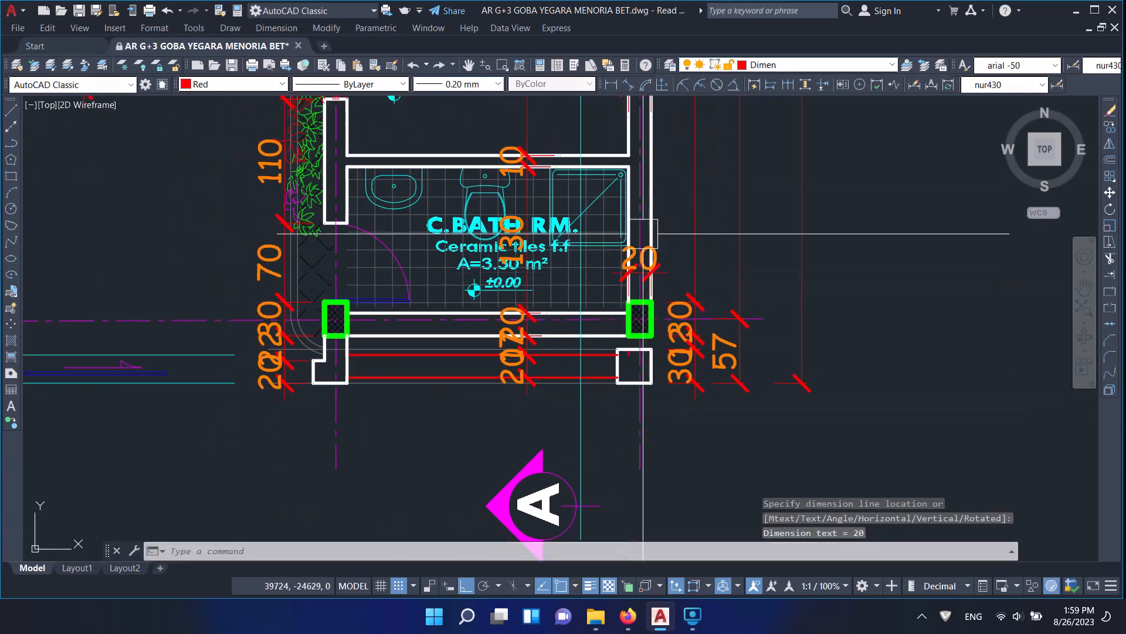
- Continue the horizontal chain across the C. Bath Rm., the grid 3 column and the two curb lines outside it, and end it
click(788, 84)
click(347, 301)
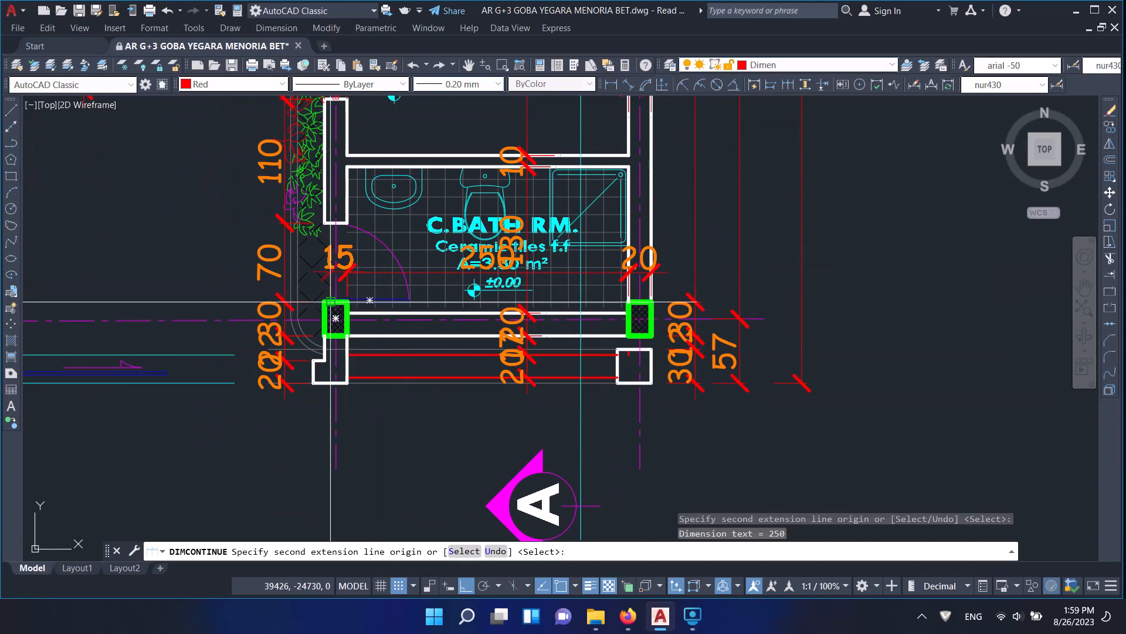
click(324, 301)
scroll(298, 286, up, 4)
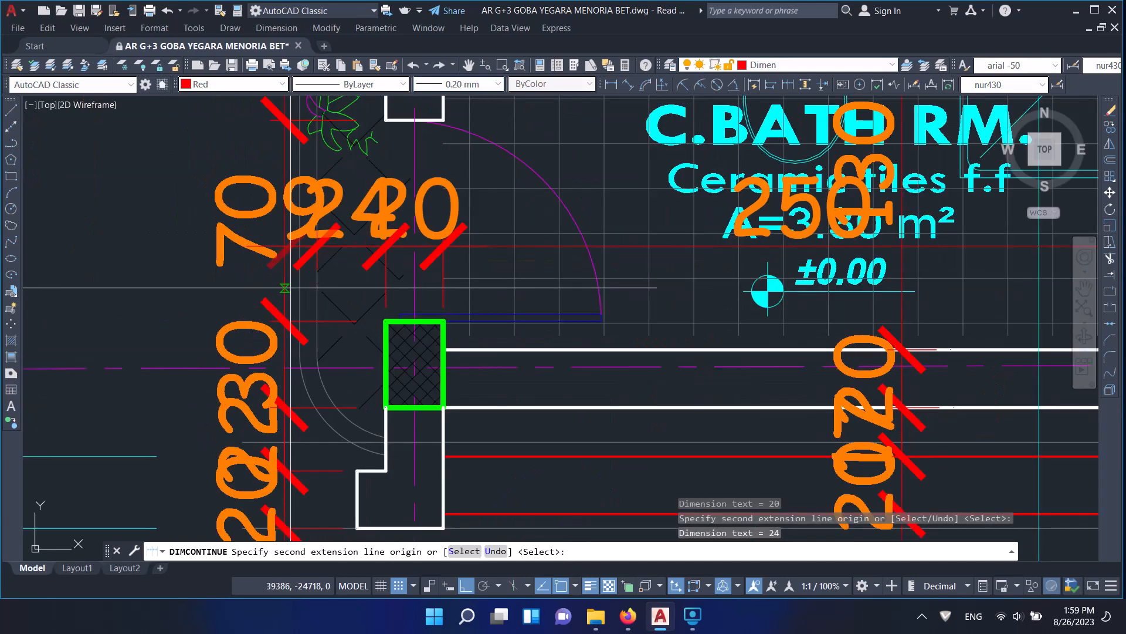
click(300, 289)
key(Return)
scroll(302, 289, down, 4)
key(Return)
- Move the C. Bath Rm. name, finish and area texts up and to the left, away from the horizontal dimension chain
scroll(450, 243, up, 6)
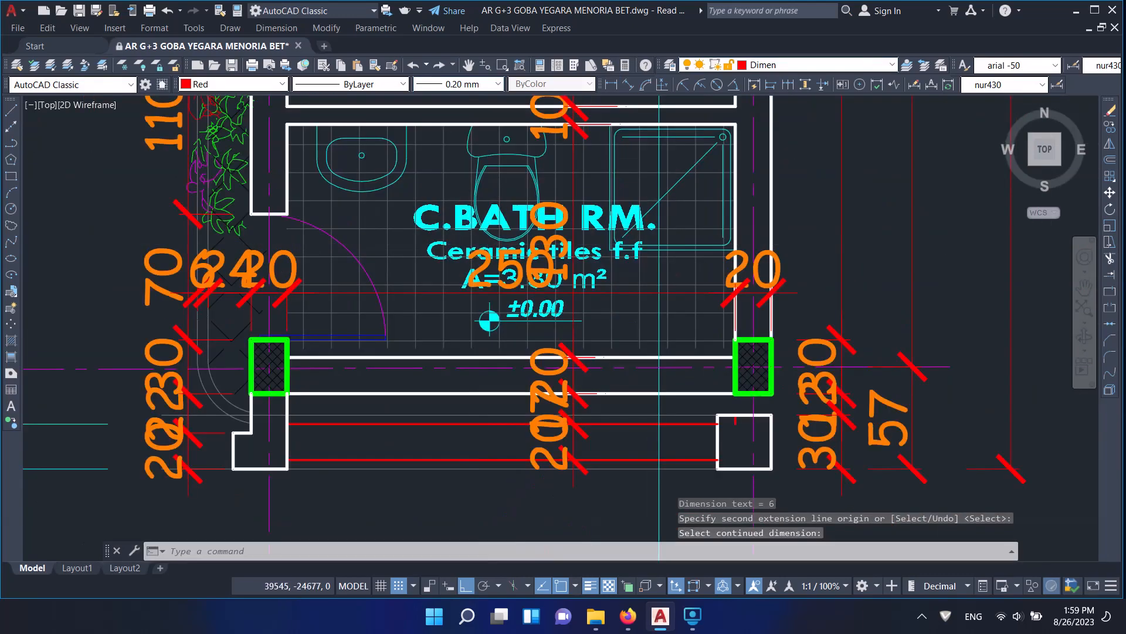
click(379, 177)
middle_drag(379, 176, 453, 301)
drag(453, 292, 300, 162)
scroll(300, 162, down, 6)
scroll(453, 324, up, 5)
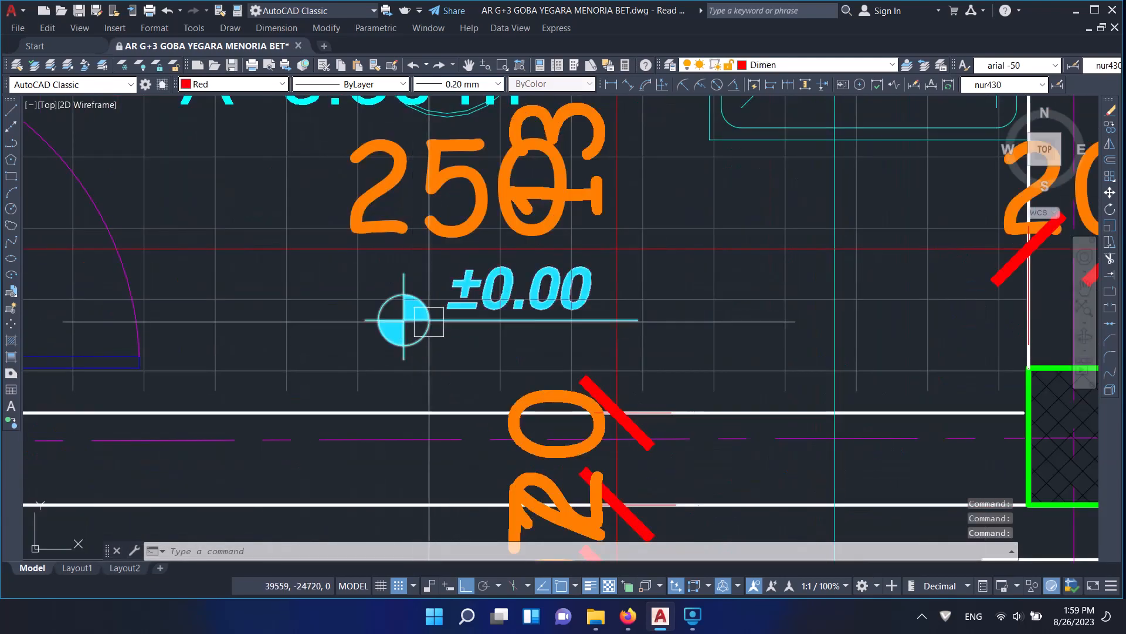
scroll(454, 325, down, 2)
key(space)
text(m)
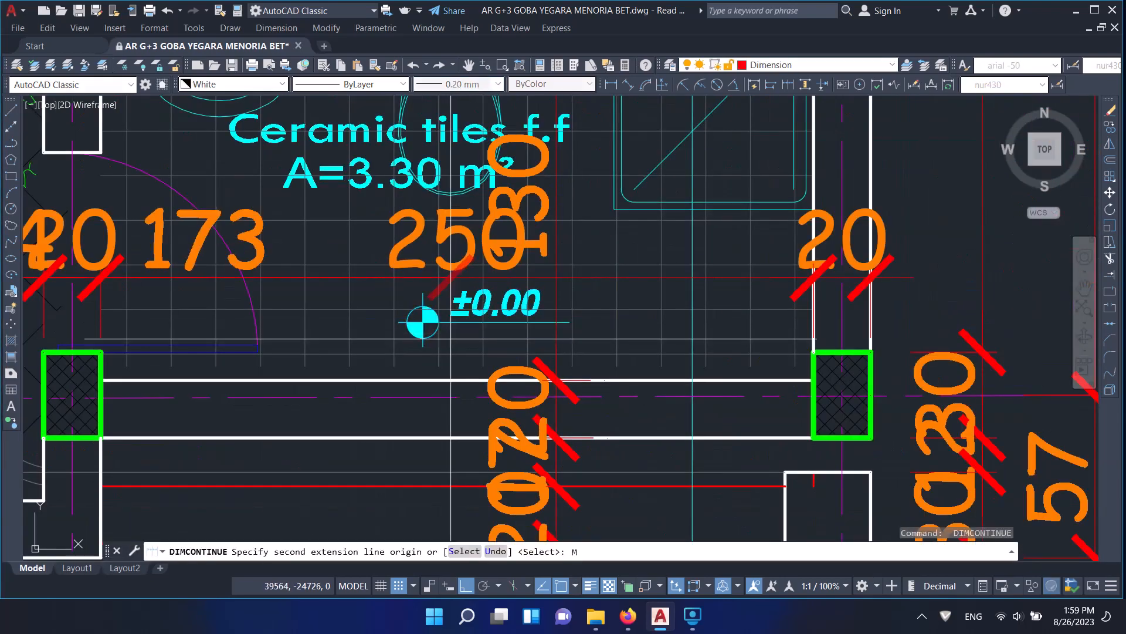
key(Escape)
- Move the ±0.00 level mark in the C. Bath Rm. up and to the left, beneath the room's area text
click(459, 329)
middle_drag(458, 329, 487, 395)
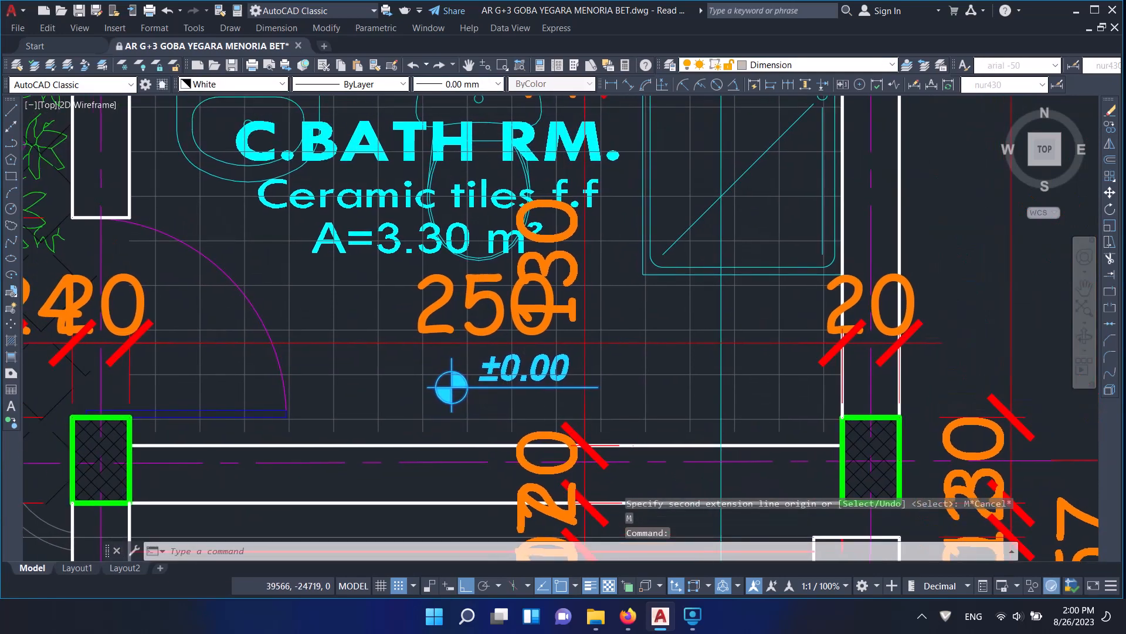
drag(485, 392, 297, 305)
- Look over the dimensioned ground floor plan down to its title text
scroll(352, 320, down, 6)
middle_drag(410, 338, 582, 423)
scroll(528, 376, down, 4)
middle_drag(490, 314, 541, 354)
scroll(476, 261, up, 2)
middle_drag(492, 292, 485, 262)
scroll(471, 278, down, 2)
middle_drag(518, 379, 498, 246)
click(542, 471)
click(402, 382)
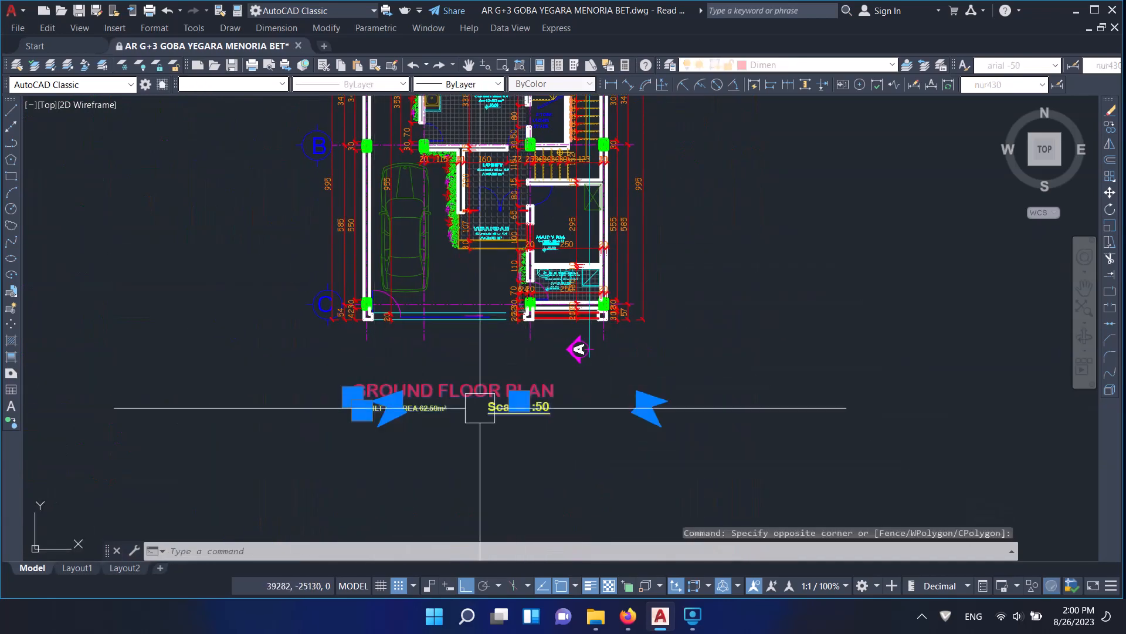
middle_drag(403, 382, 404, 490)
text(m)
key(Return)
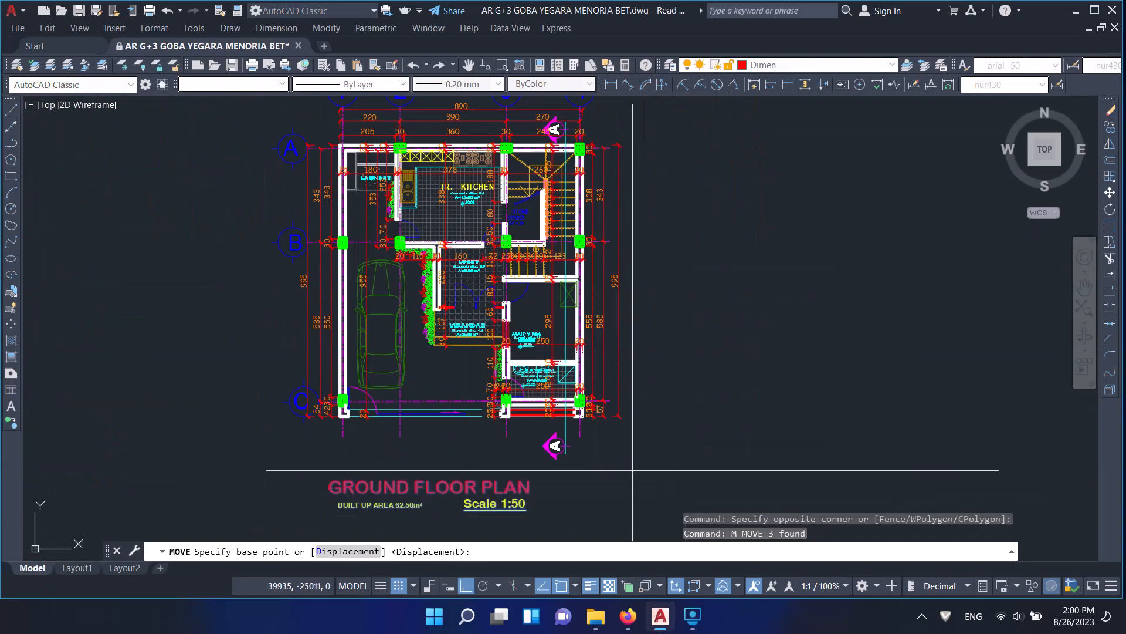
key(Escape)
- Add a horizontal linear dimension below the plan for the width of the front wall pier at grid 1
click(611, 85)
scroll(347, 414, up, 4)
click(351, 418)
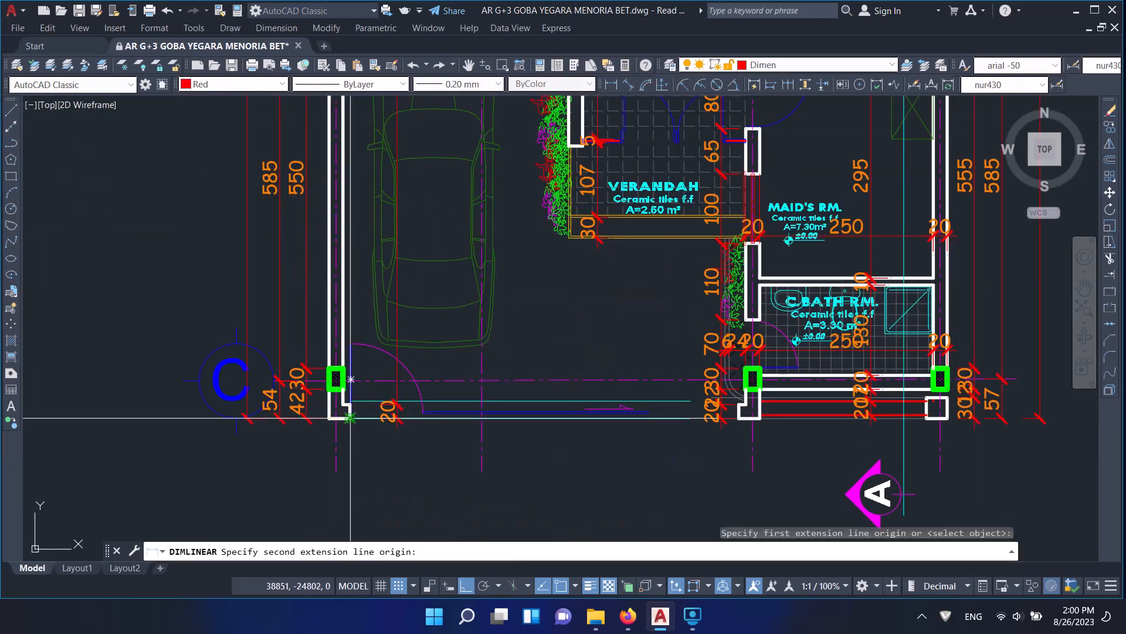
click(328, 417)
click(339, 451)
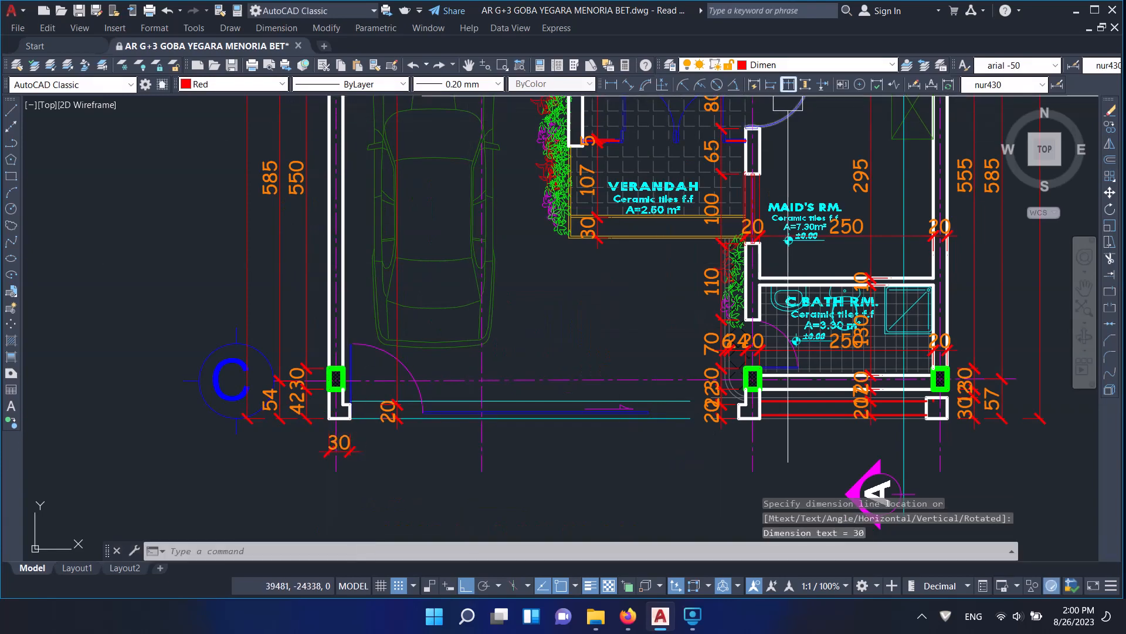
- Continue the front chain across the gate opening, the grid 3 pier, the bathroom front and the grid 4 pier, and end it
click(788, 84)
middle_drag(757, 419, 434, 305)
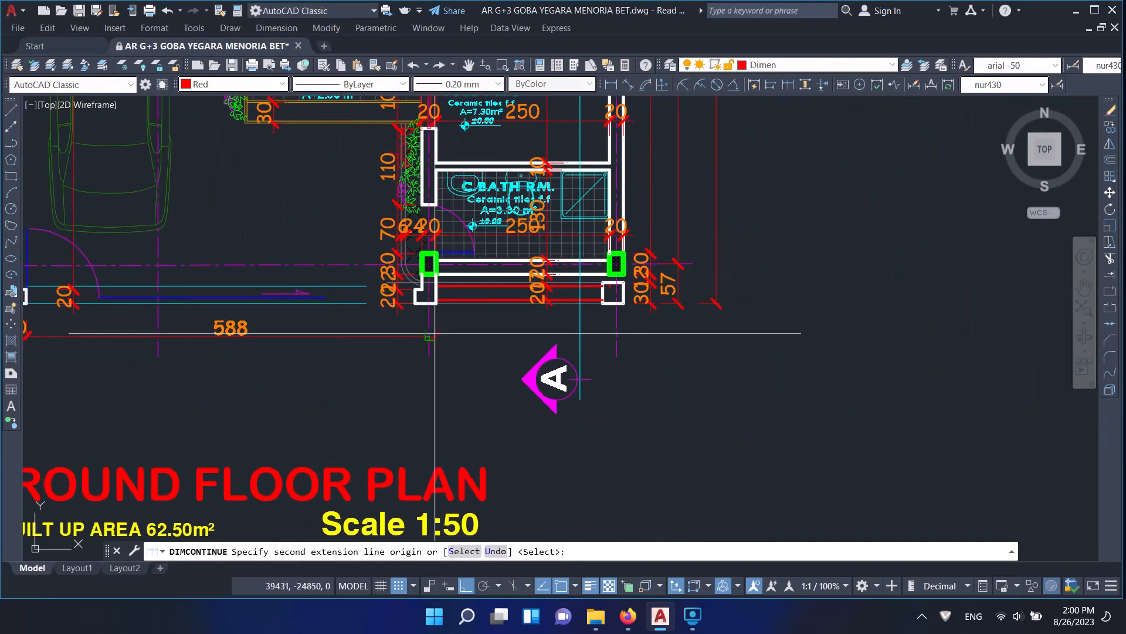
click(436, 303)
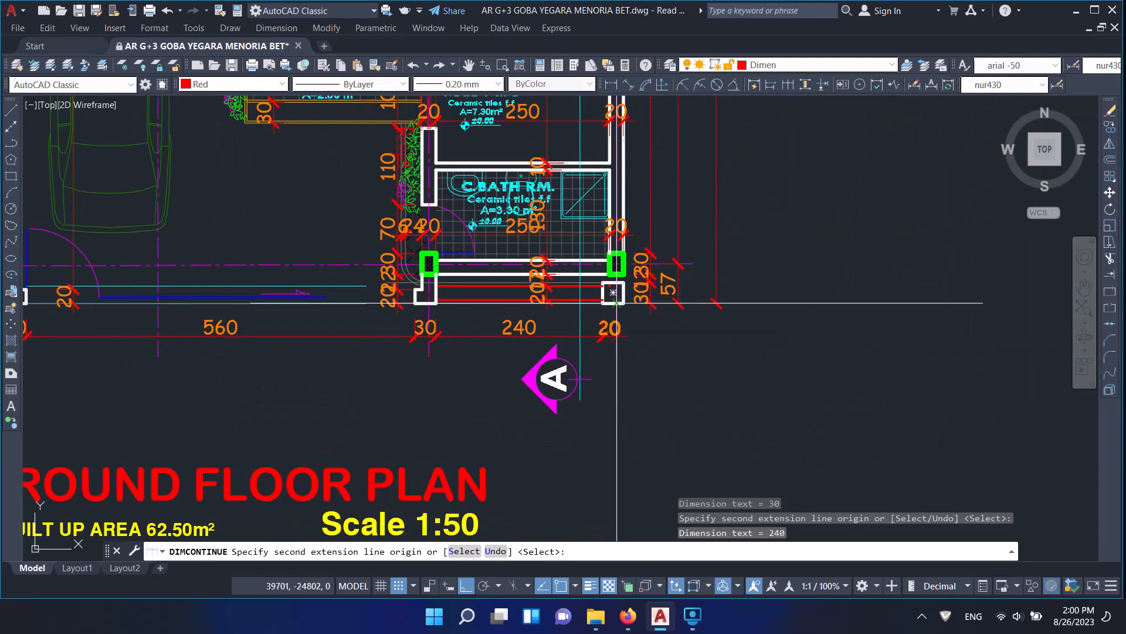
click(623, 303)
key(Return)
- Add a linear dimension between grid lines 4 and 3, placed just below the front pier and opening chain
click(611, 84)
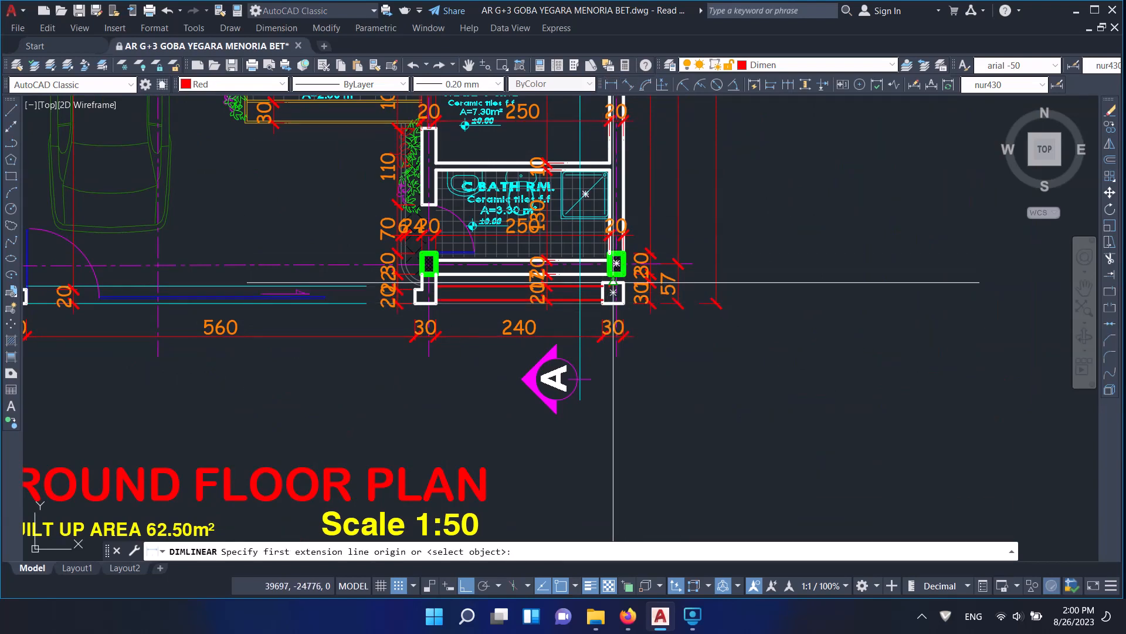
click(616, 303)
click(428, 303)
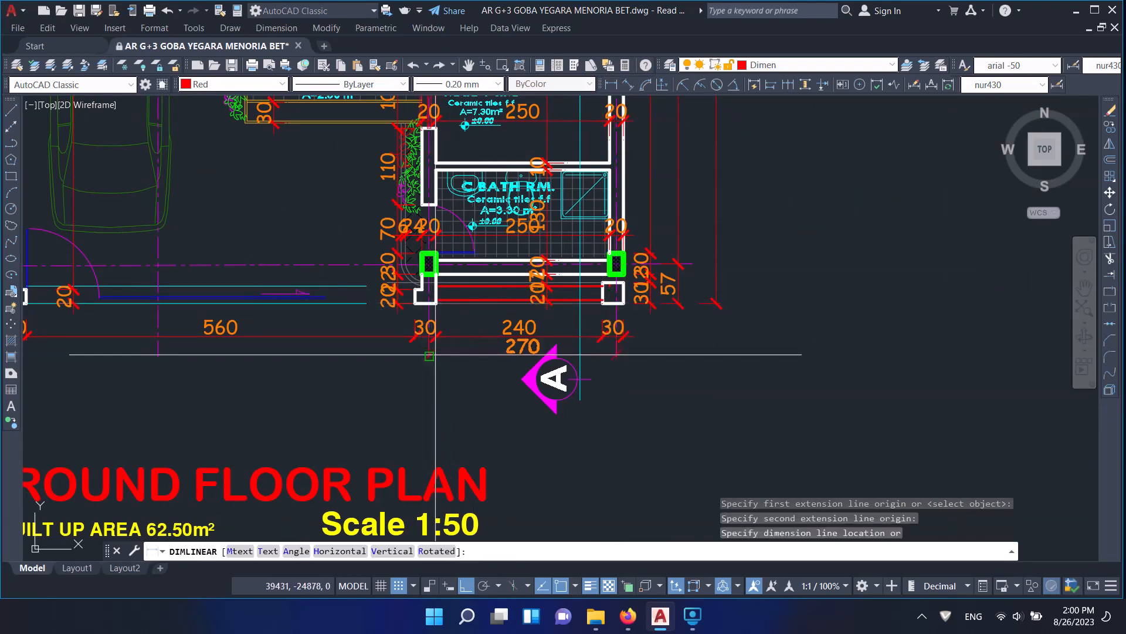
click(433, 346)
- Continue the front grid chain from grid line 3 to grid lines 2 and 1, and end it
click(788, 84)
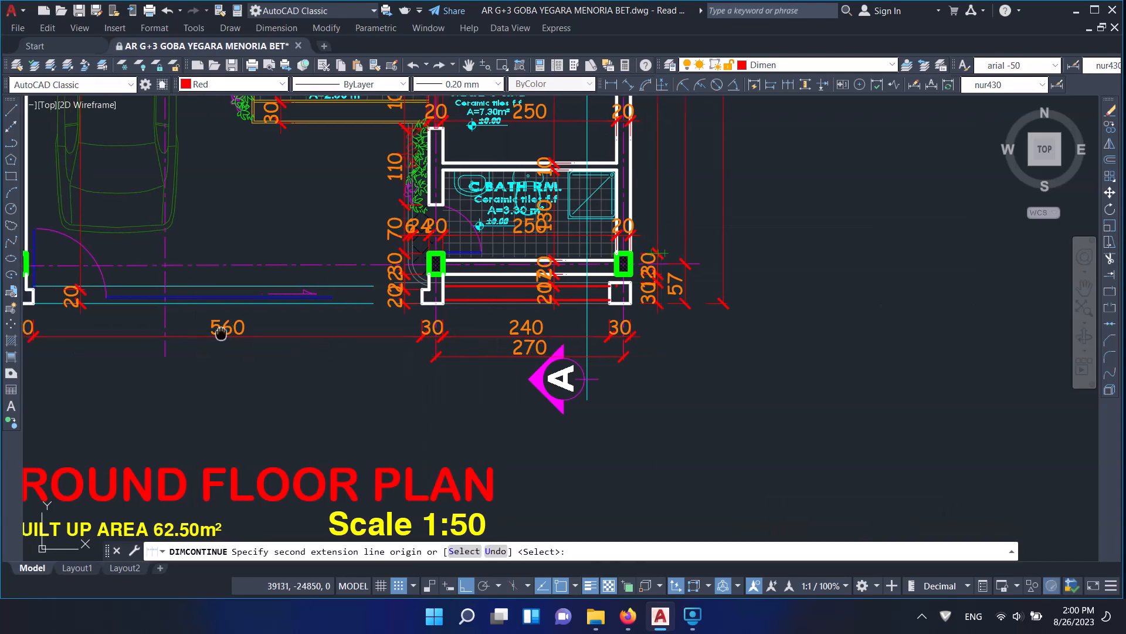
middle_drag(141, 337, 426, 291)
click(438, 291)
click(297, 292)
key(Return)
- Add an overall linear dimension for the building's full front width between the outer wall corners, below the grid chain
click(611, 85)
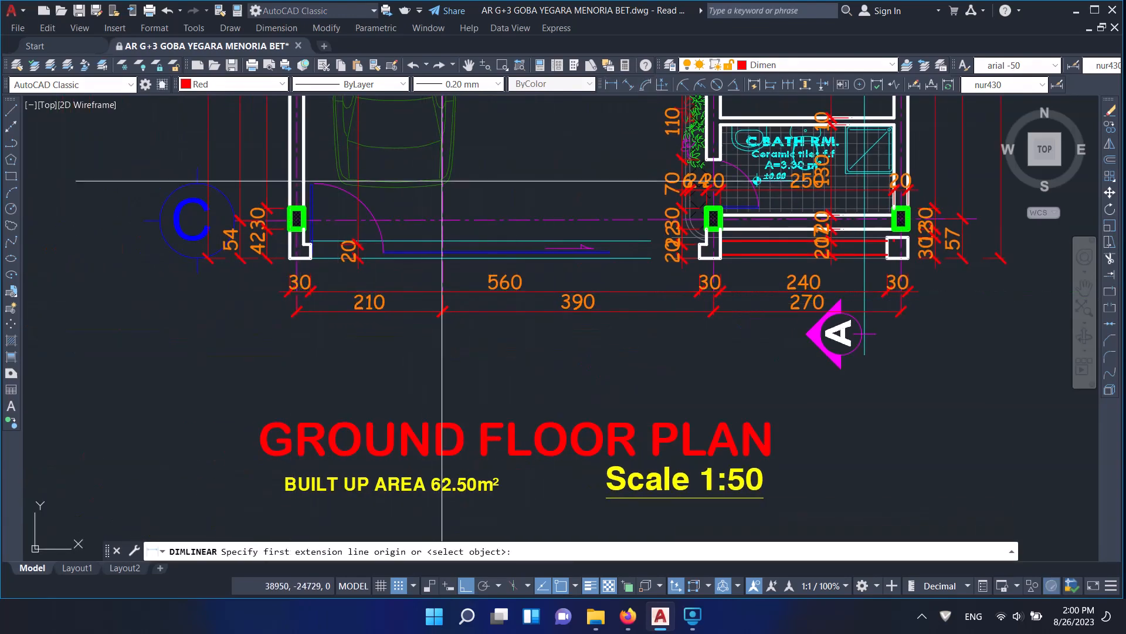
click(289, 257)
middle_drag(870, 276, 591, 281)
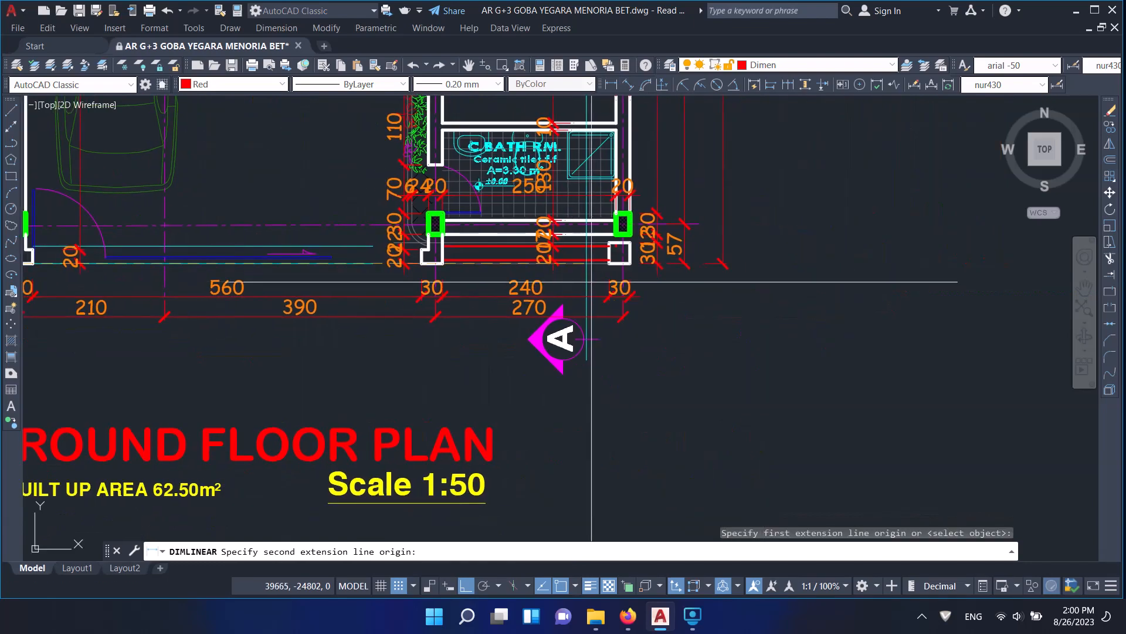
click(629, 263)
click(659, 344)
scroll(658, 345, down, 4)
mouse_move(544, 315)
middle_down()
mouse_move(607, 323)
mouse_move(528, 332)
mouse_move(453, 319)
mouse_move(433, 358)
mouse_move(407, 357)
mouse_move(394, 377)
mouse_move(398, 409)
middle_up()
mouse_move(425, 274)
middle_down()
mouse_move(420, 304)
mouse_move(389, 296)
mouse_move(410, 284)
middle_up()
middle_drag(473, 369, 438, 231)
middle_drag(461, 430, 466, 470)
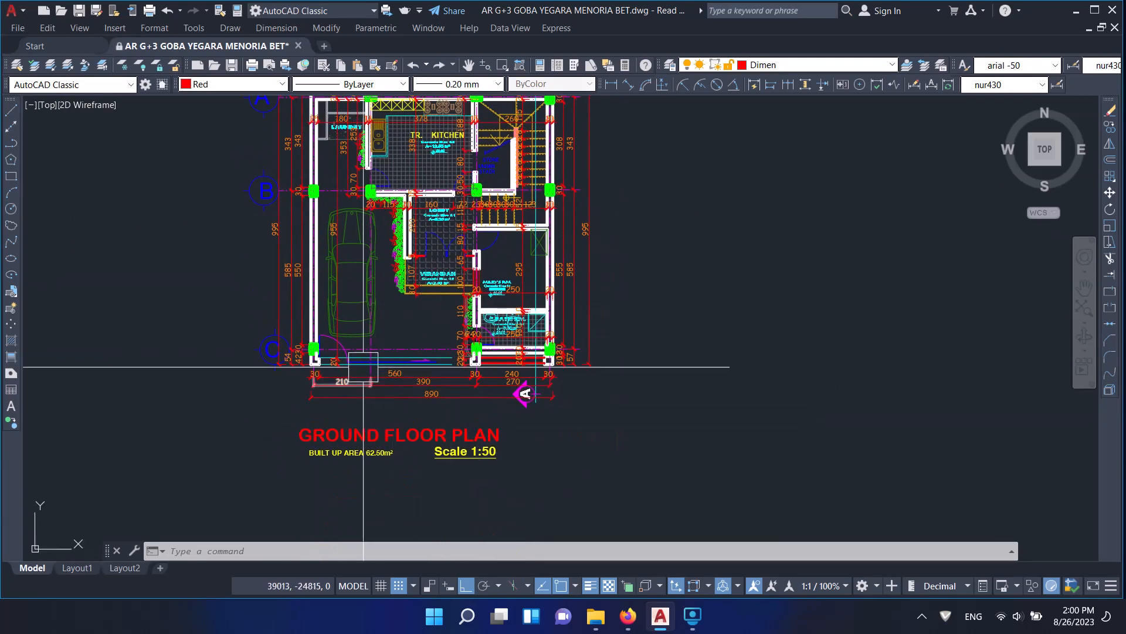
- Measure the ground floor's built-up area with the AREA command through the four outer wall corners
text(A)
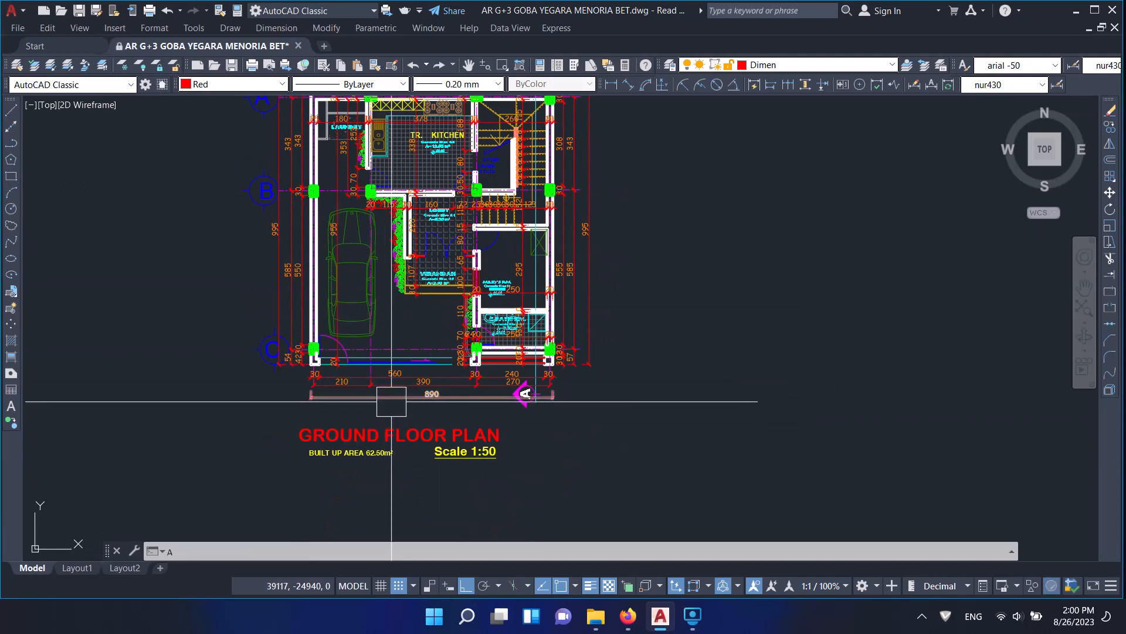
text(REA)
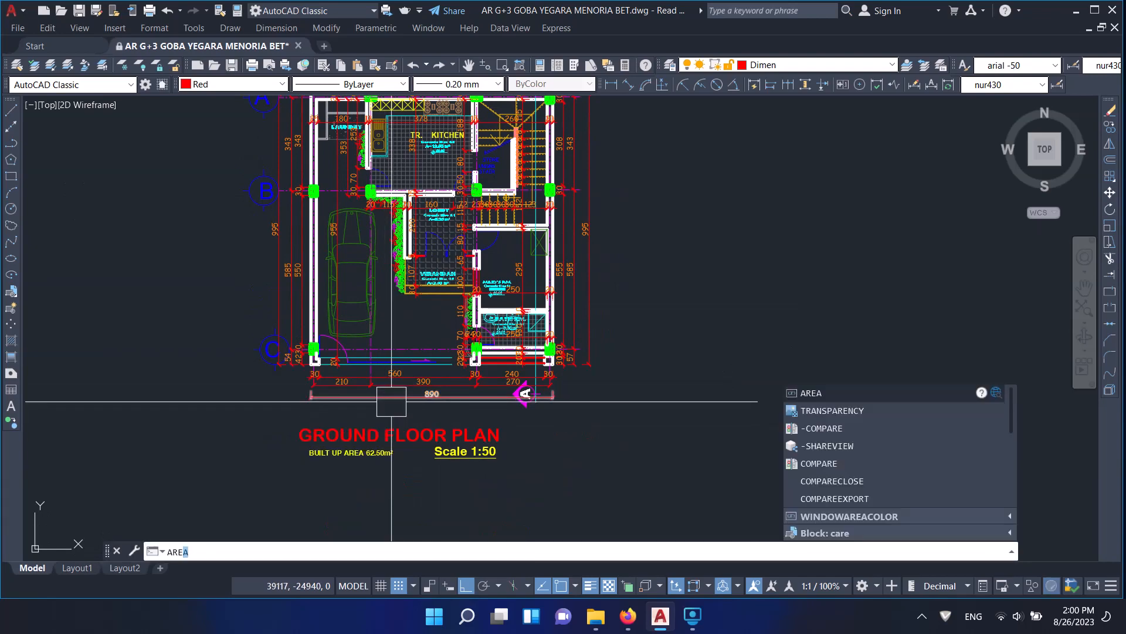
key(Return)
scroll(391, 401, up, 3)
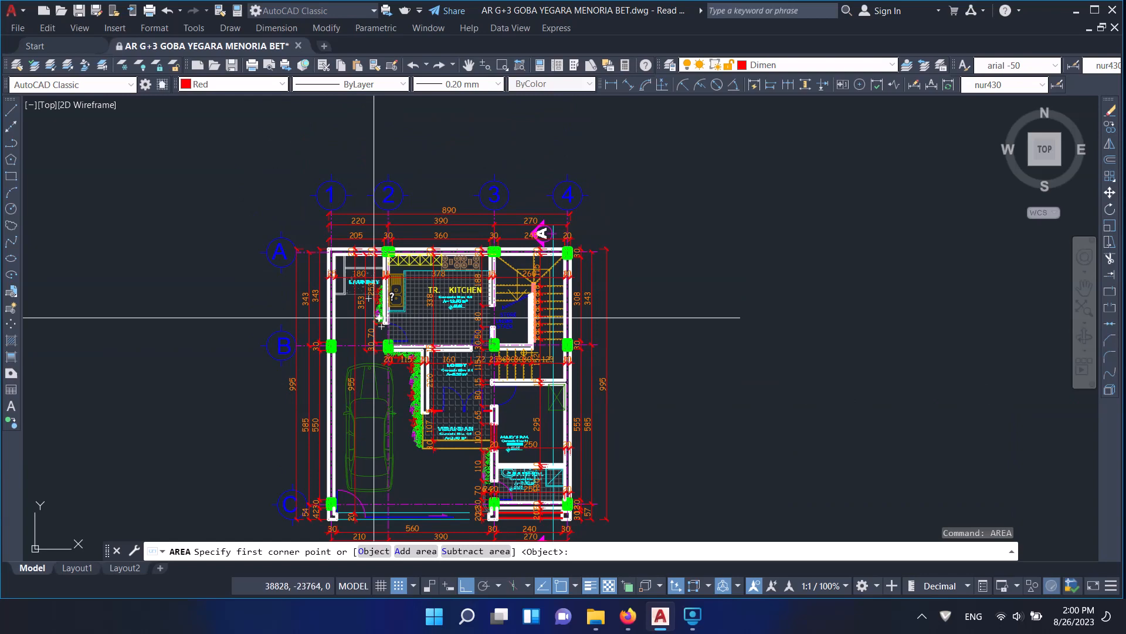
scroll(319, 271, up, 2)
click(344, 257)
scroll(360, 255, down, 4)
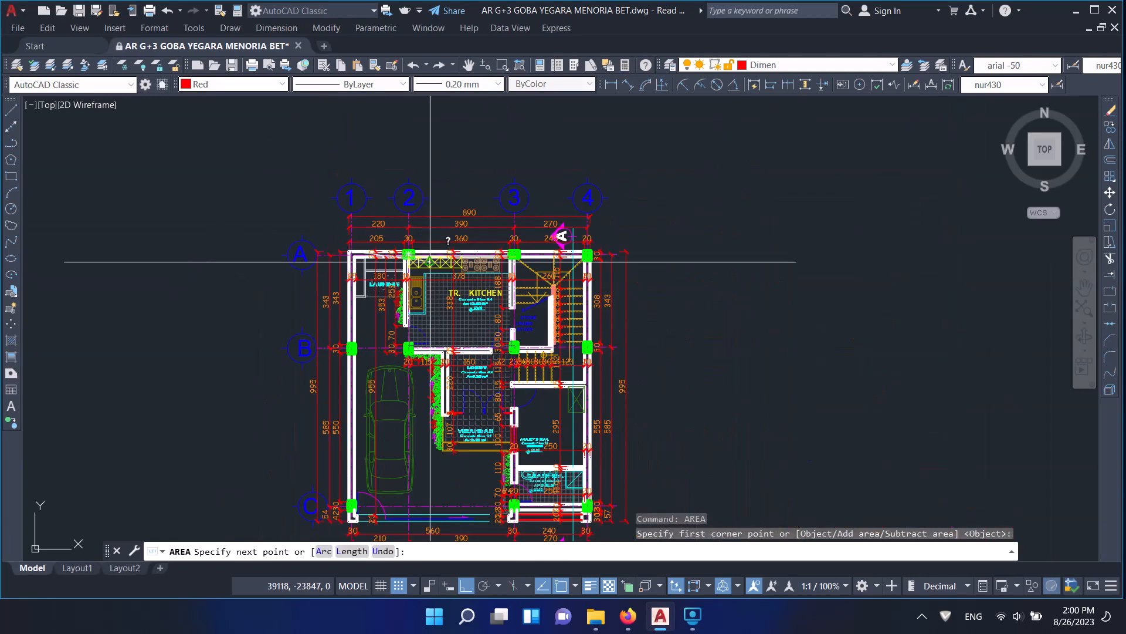
scroll(619, 252, up, 4)
scroll(538, 247, down, 4)
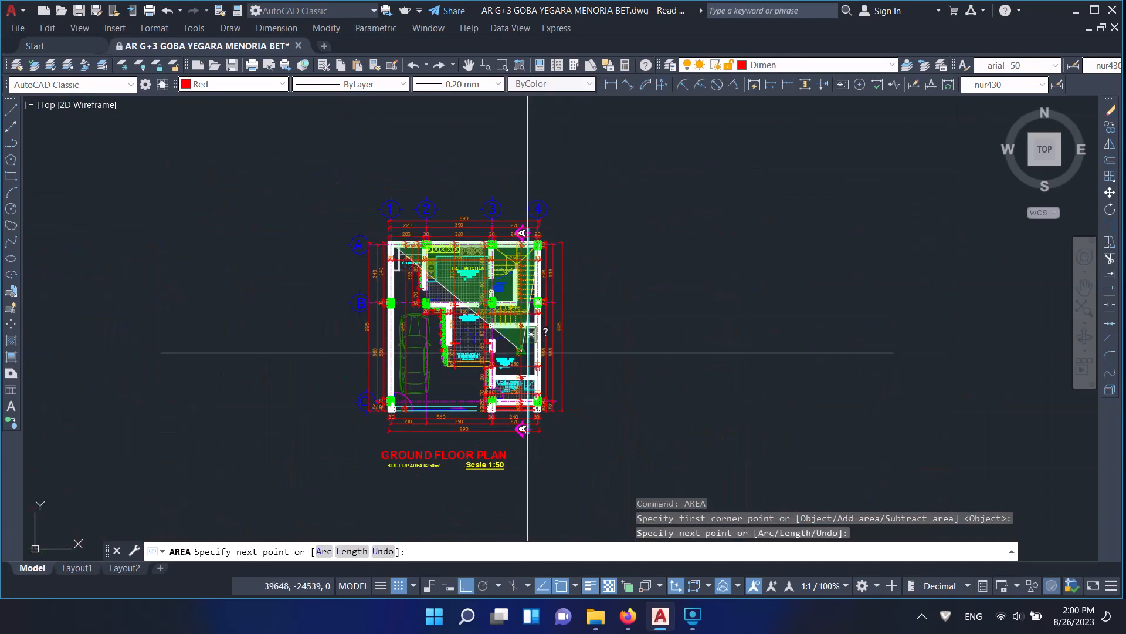
scroll(522, 337, up, 4)
click(510, 325)
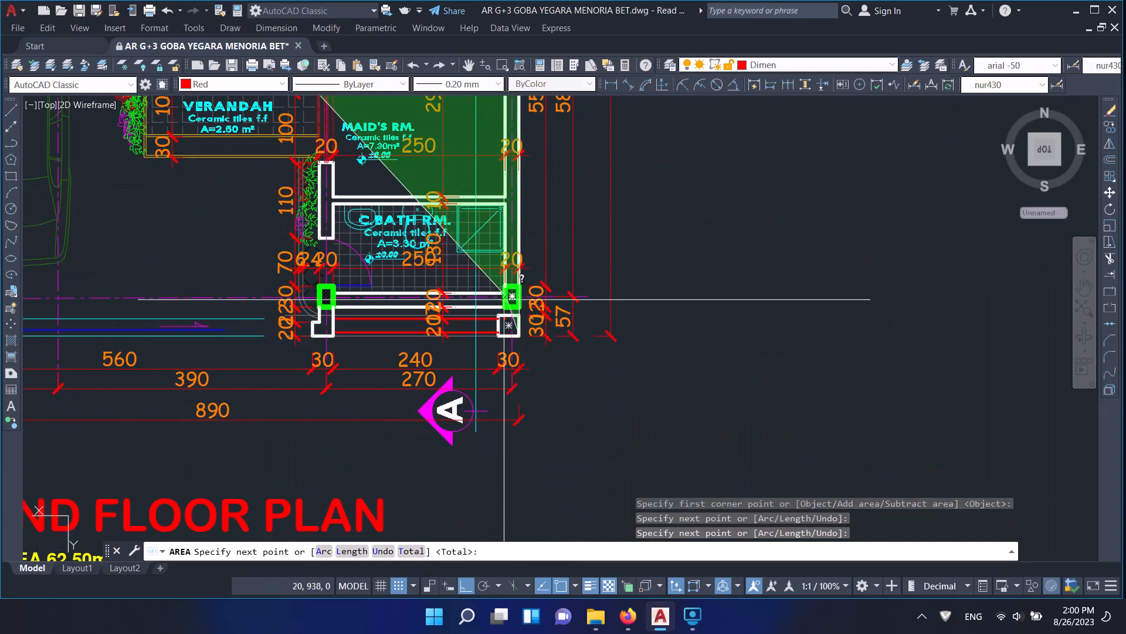
scroll(509, 325, down, 3)
scroll(278, 248, up, 5)
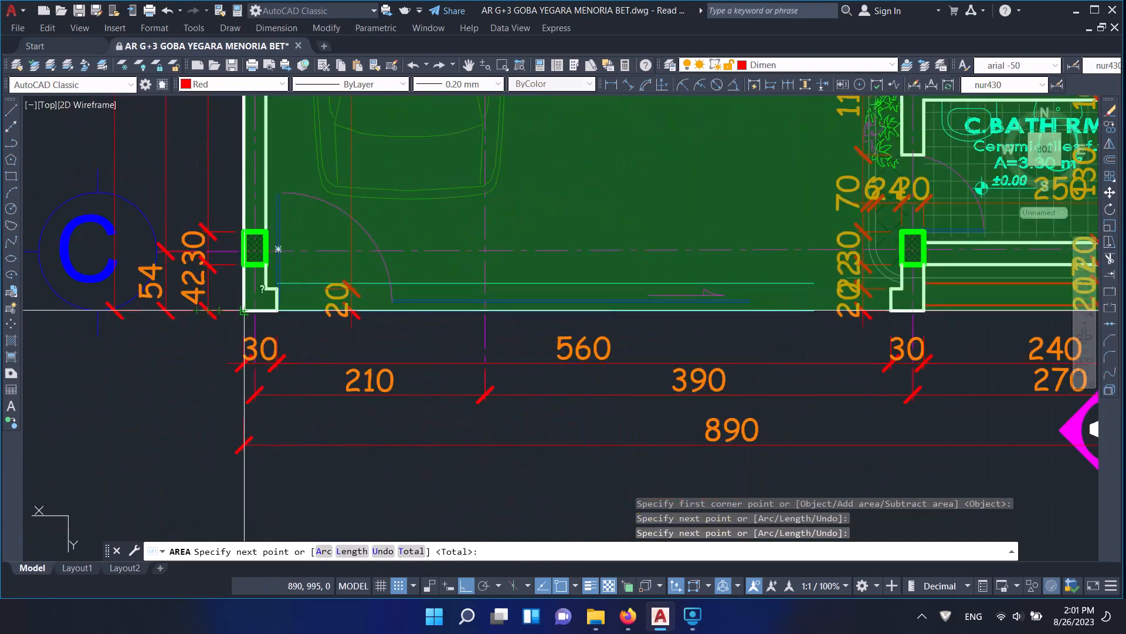
click(237, 311)
scroll(244, 310, down, 5)
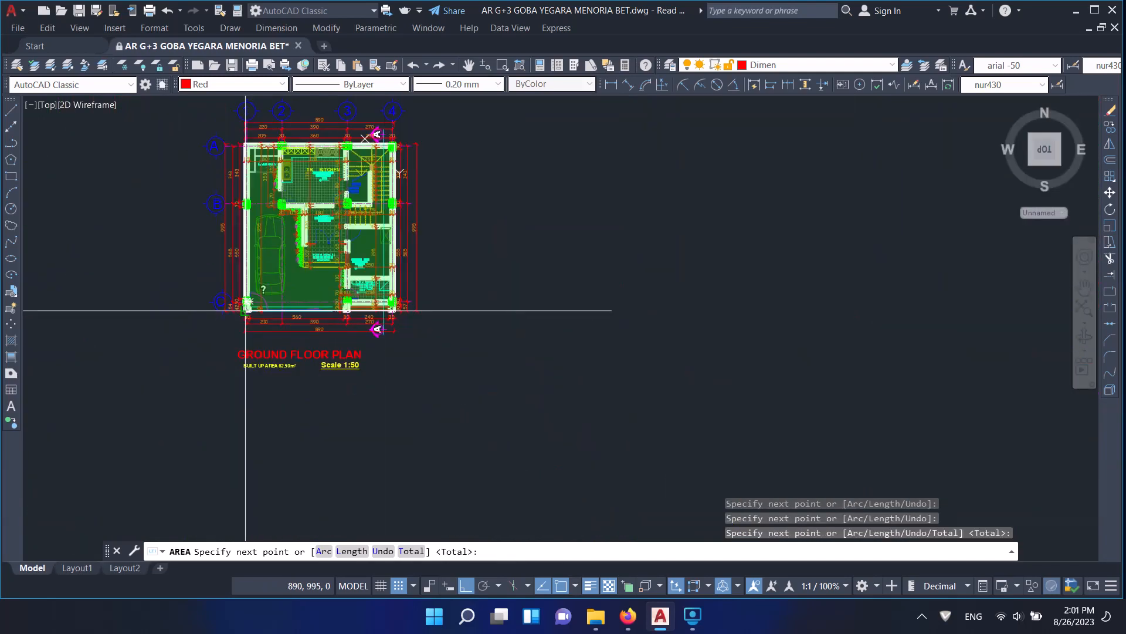
key(Return)
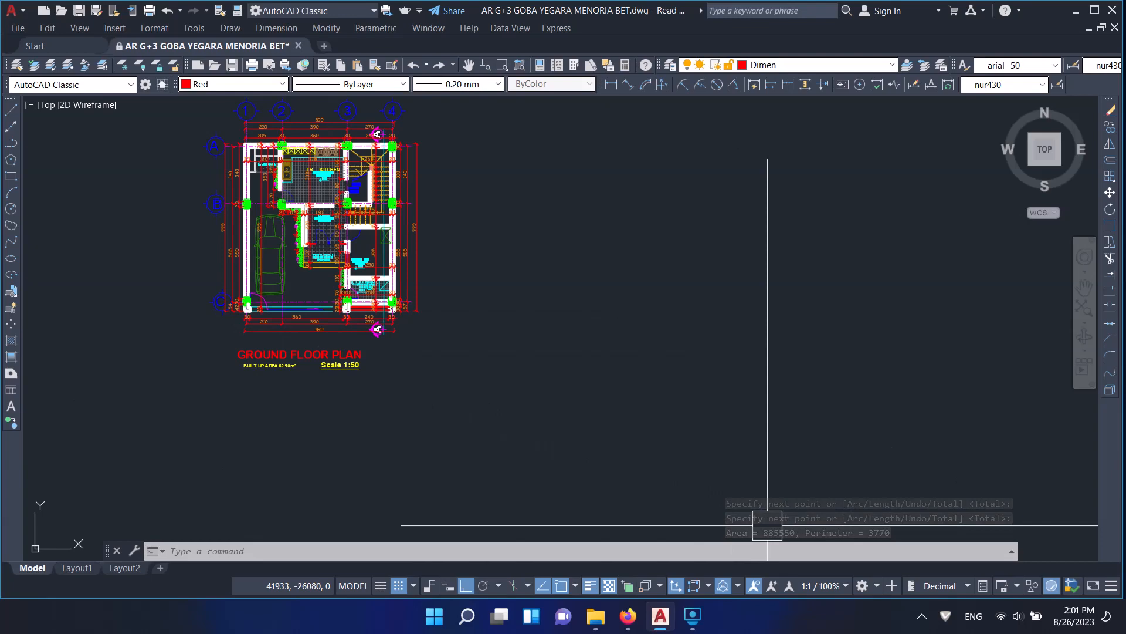
- Change the built-up area text under the plan title to 88.55m²
scroll(288, 367, up, 5)
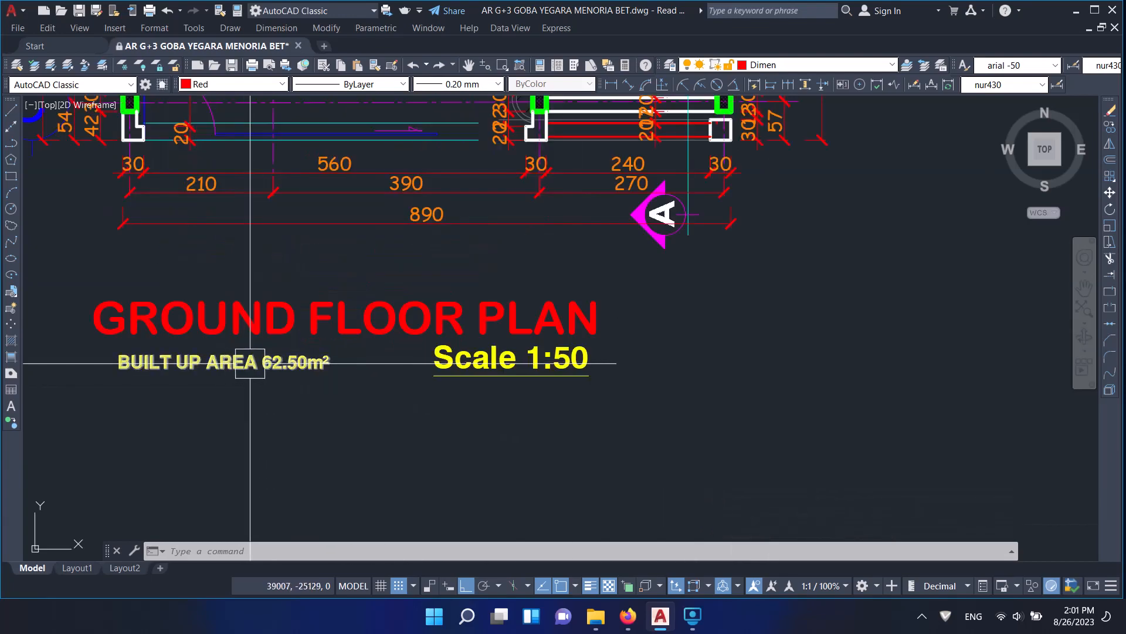
click(273, 361)
double_click(274, 362)
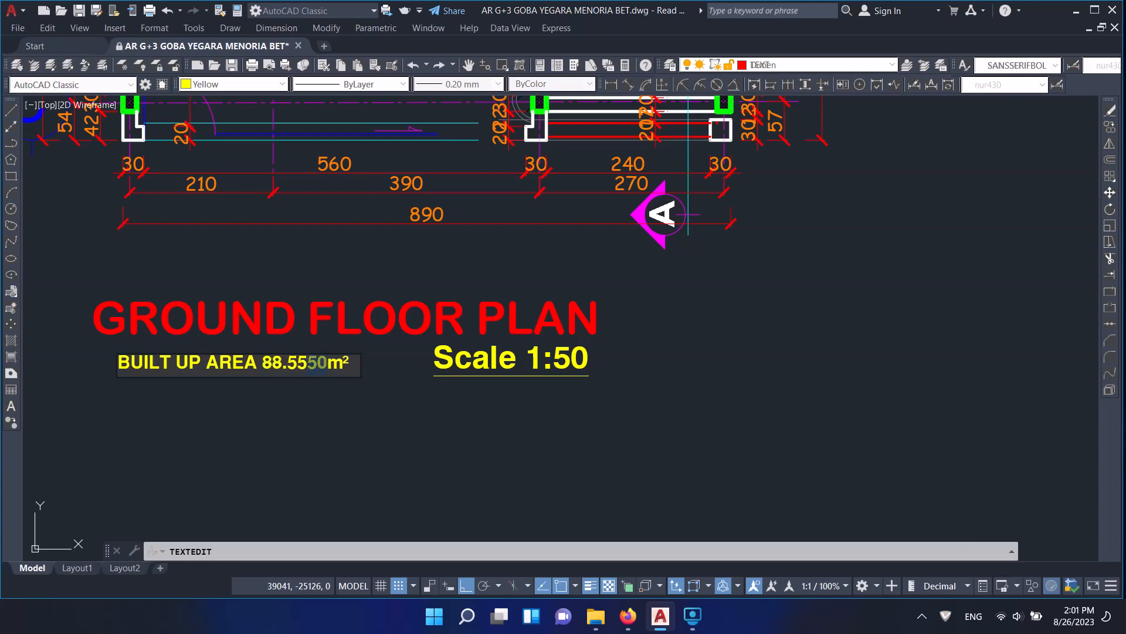
click(352, 365)
scroll(382, 430, down, 2)
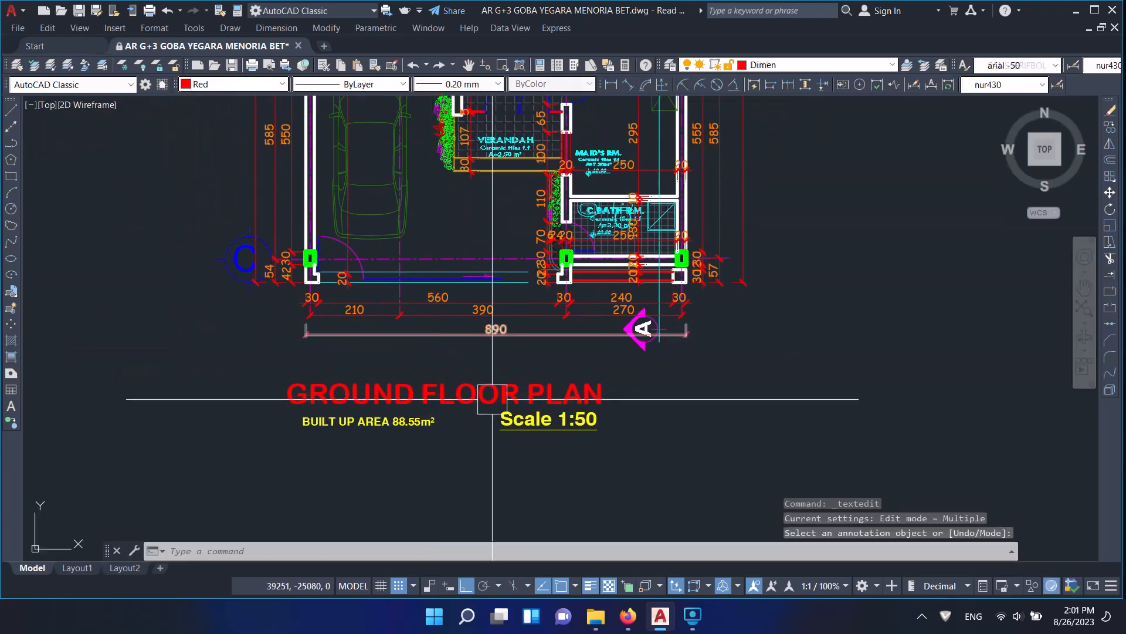
- Move the ground floor plan title with its area and scale texts up and to the right, closer beneath the dimensions
middle_drag(525, 449, 515, 475)
click(512, 490)
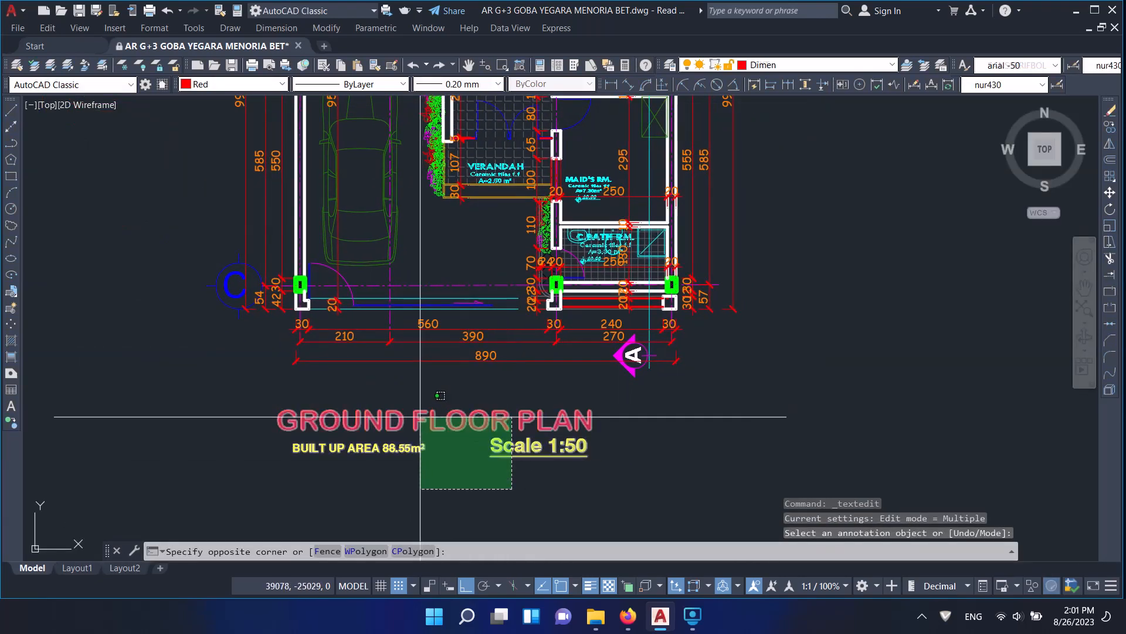
click(410, 413)
key(Escape)
scroll(467, 414, down, 4)
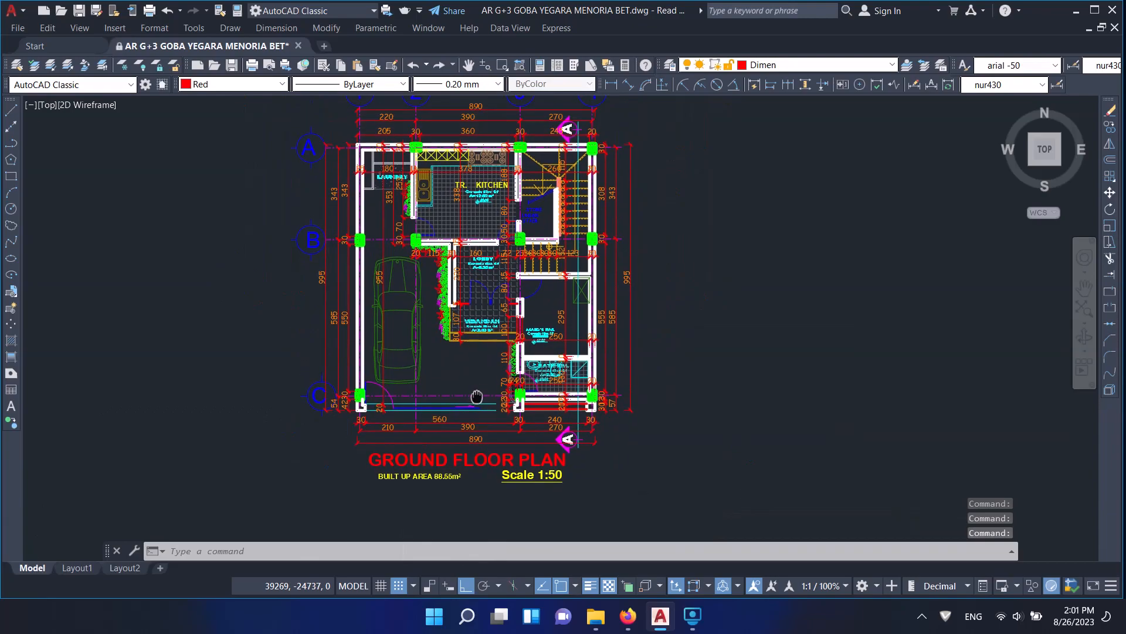